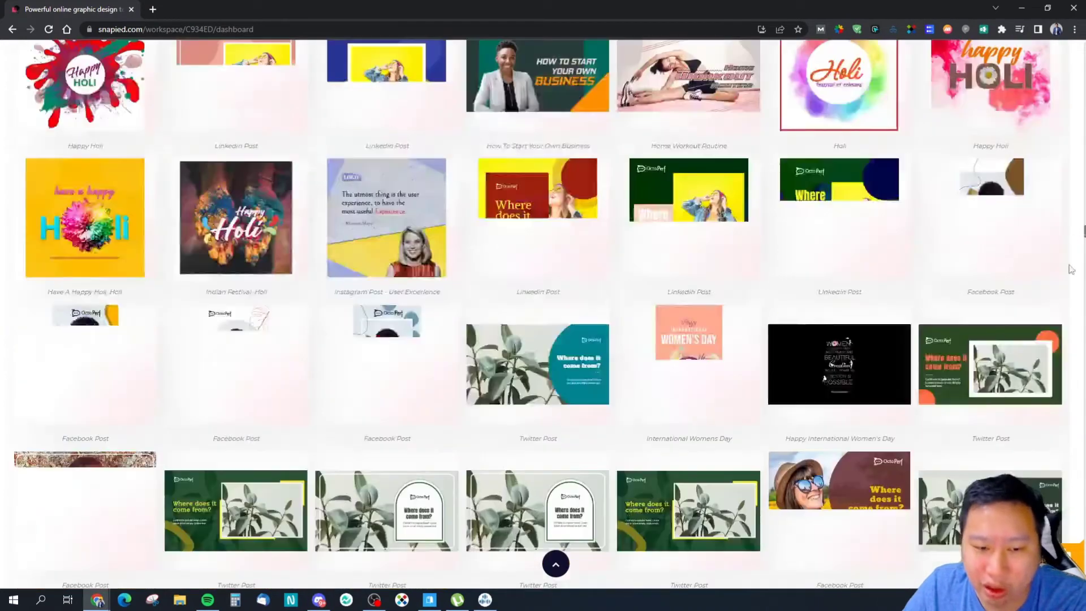
# - Examine the range of ready-made templates in the dashboard gallery, from social posts to logos and banners
pyautogui.scroll(-20, 1075, 306)
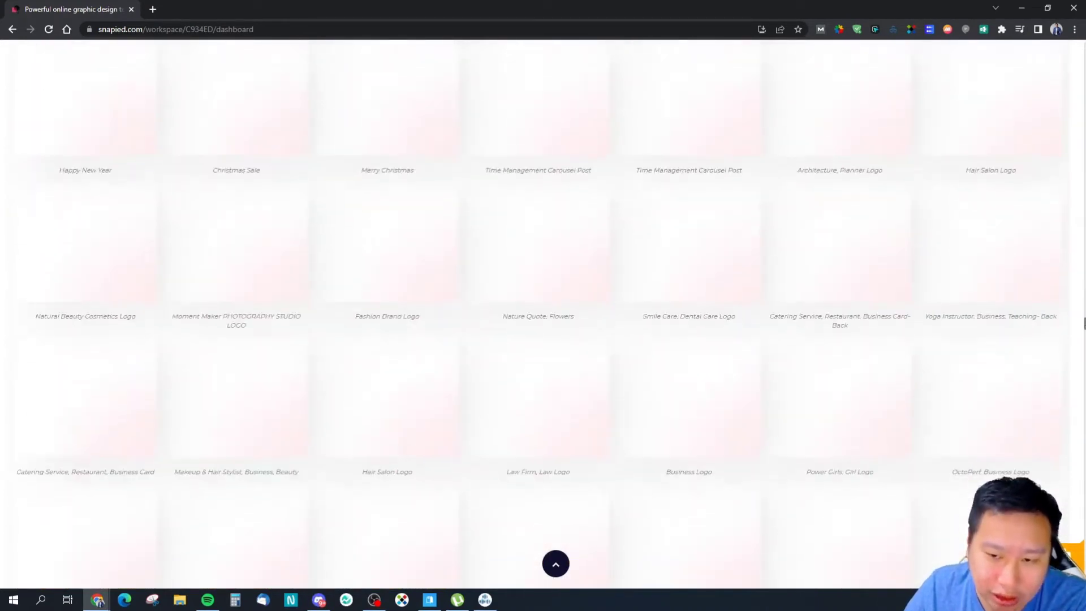
pyautogui.scroll(4, 543, 314)
pyautogui.scroll(-5, 543, 314)
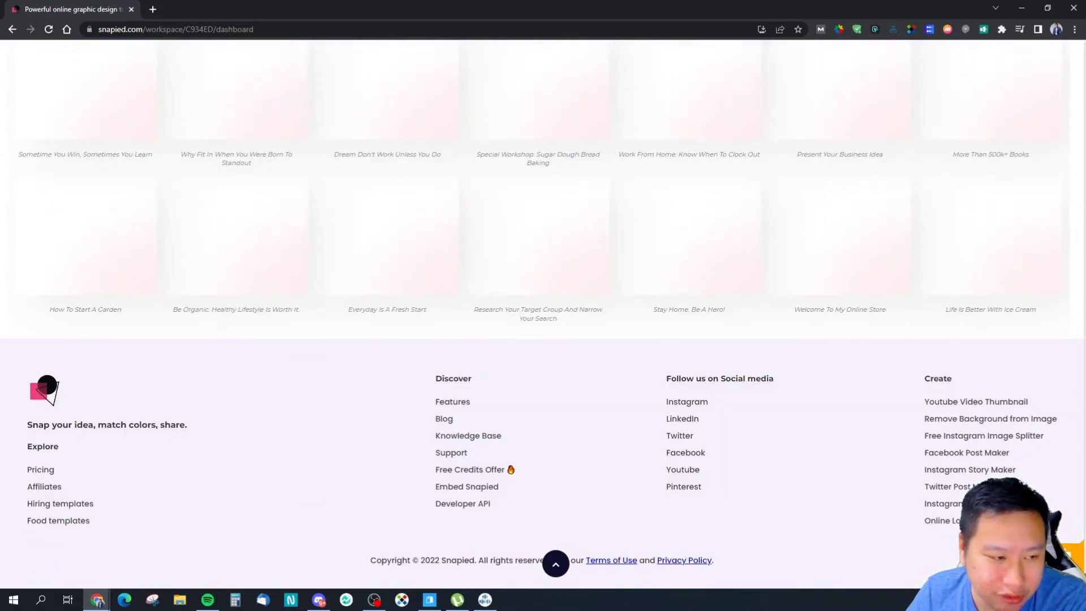
pyautogui.scroll(15, 1068, 283)
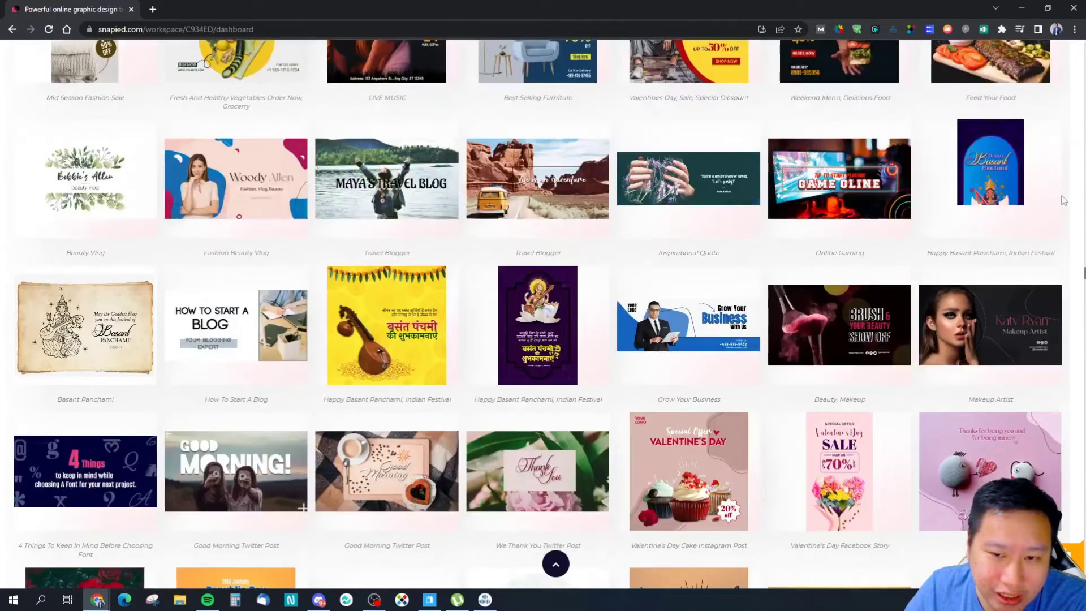
pyautogui.scroll(10, 1064, 201)
pyautogui.scroll(-20, 1064, 215)
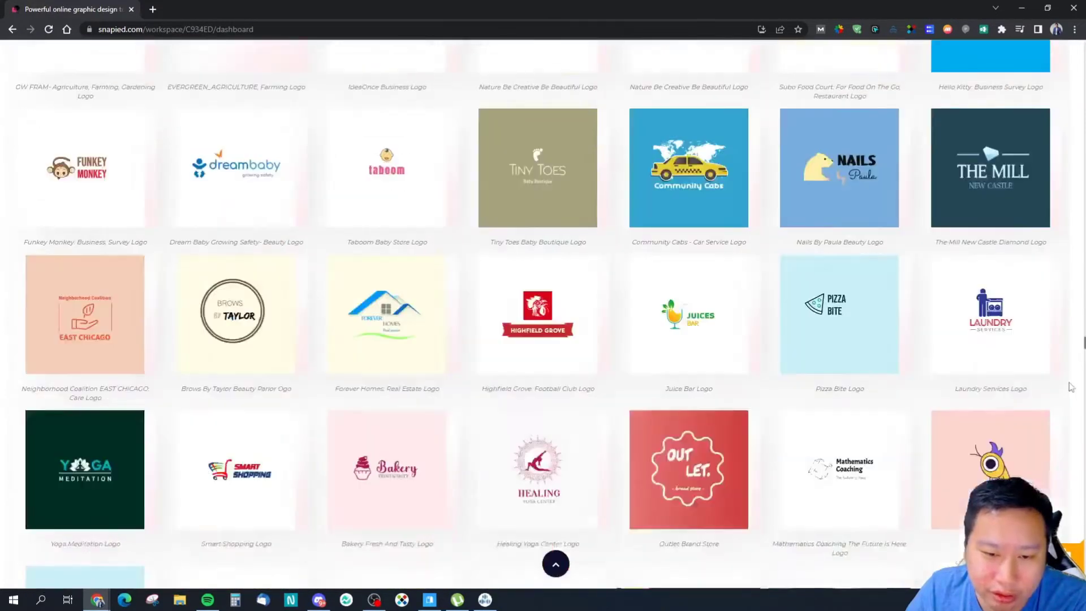
pyautogui.scroll(-20, 1071, 383)
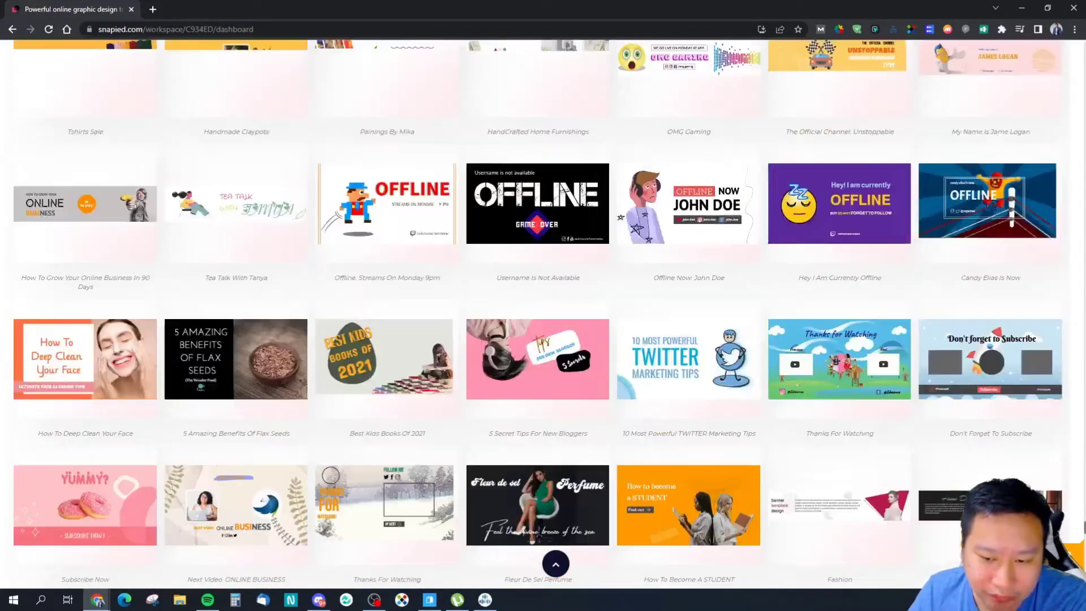
pyautogui.scroll(-20, 1071, 384)
pyautogui.scroll(-10, 543, 306)
pyautogui.scroll(-20, 1046, 228)
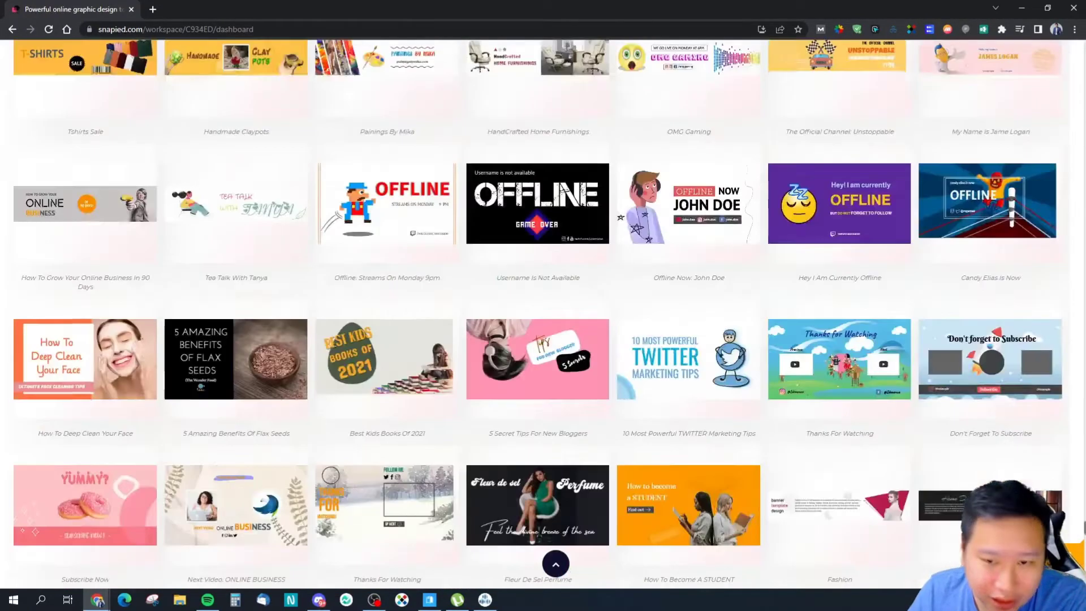
pyautogui.scroll(-6, 1046, 228)
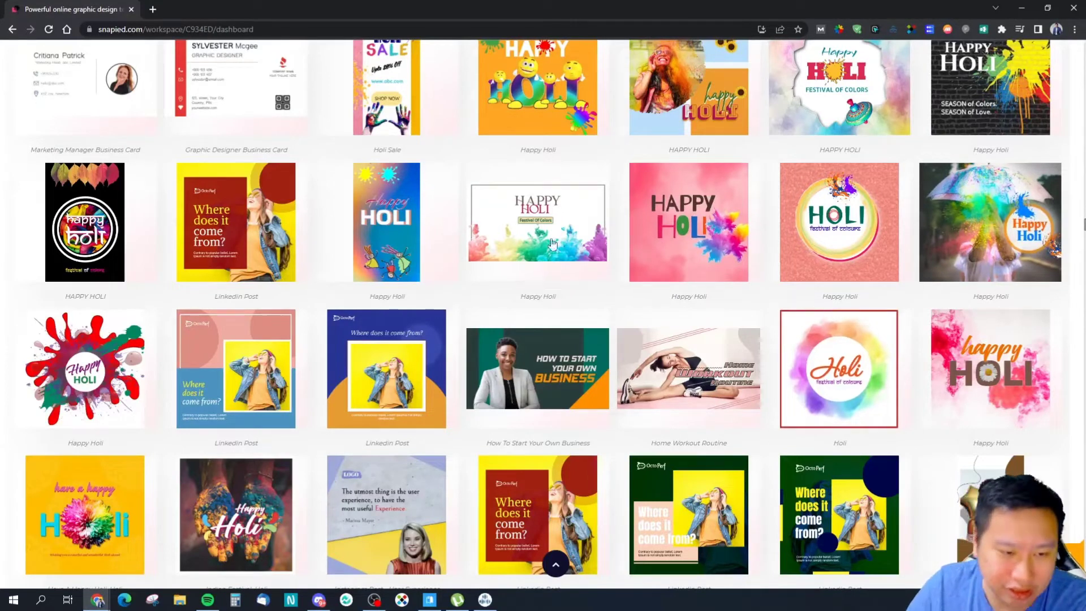
# - Open the "How To Start Your Own Business" YouTube thumbnail template and read the tour's sidebar and editing-tools introductions
pyautogui.click(566, 390)
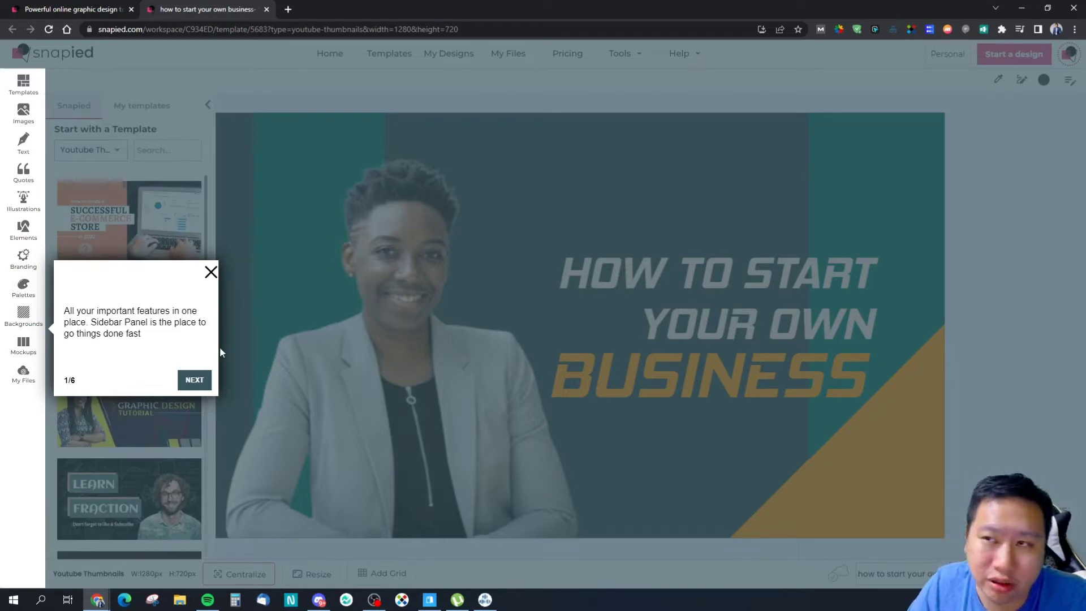
pyautogui.click(195, 379)
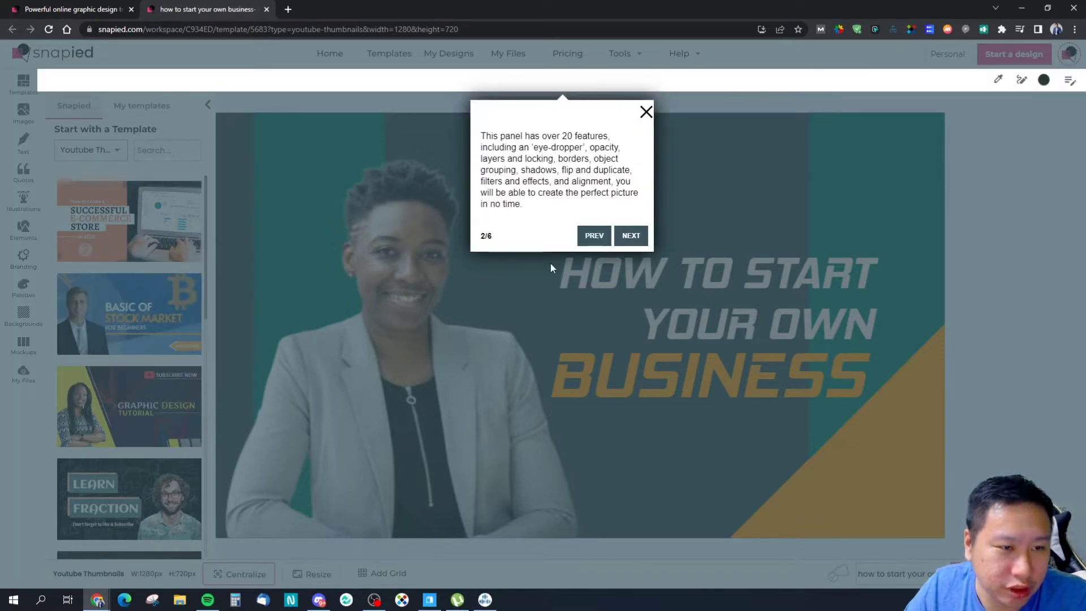
pyautogui.click(594, 235)
pyautogui.moveTo(64, 311); pyautogui.dragTo(132, 323)
pyautogui.click(150, 331)
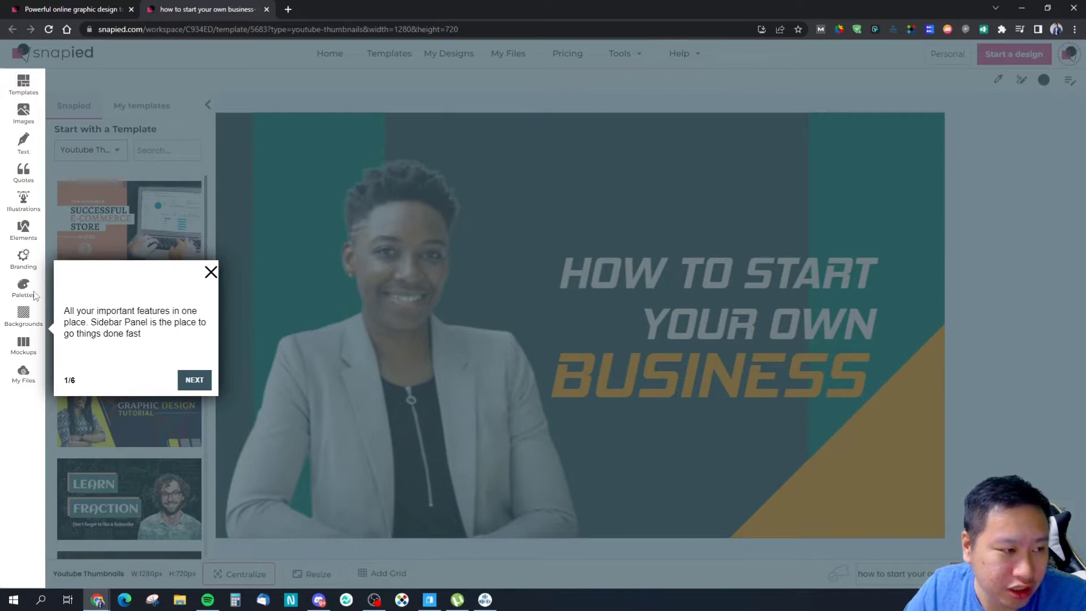
pyautogui.click(194, 381)
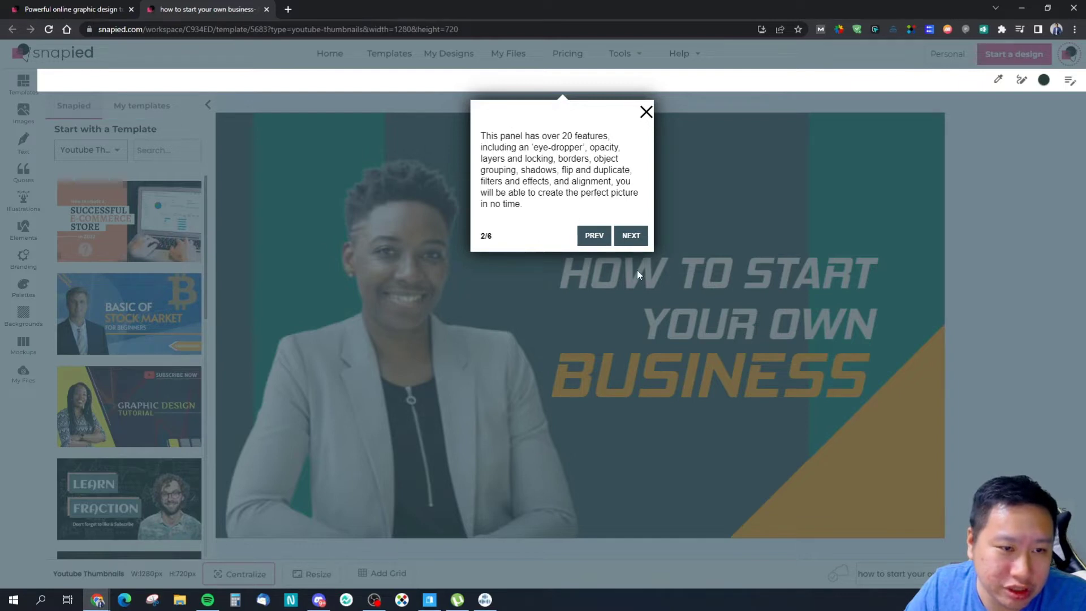
# - Go through the remaining tour pages on multi-page designs, canvas tools, downloading and keyboard shortcuts
pyautogui.click(630, 235)
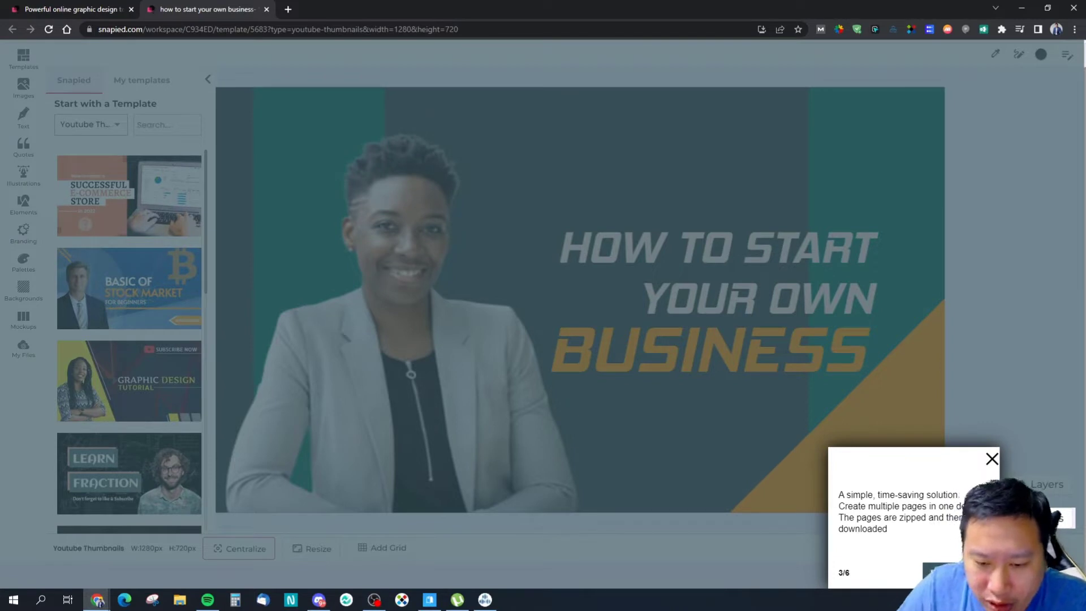
pyautogui.click(977, 572)
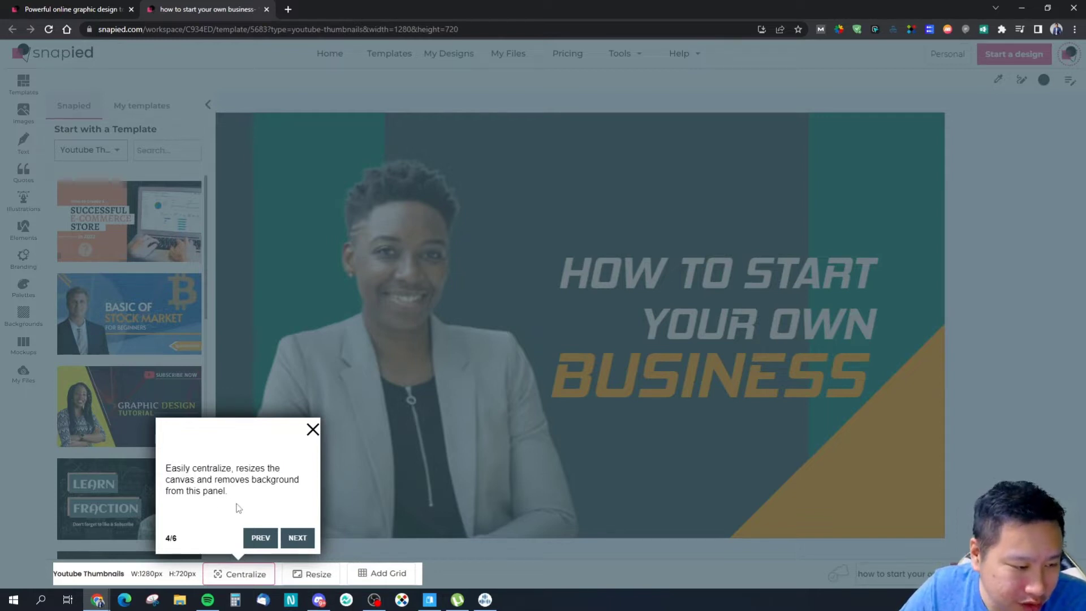
pyautogui.click(298, 539)
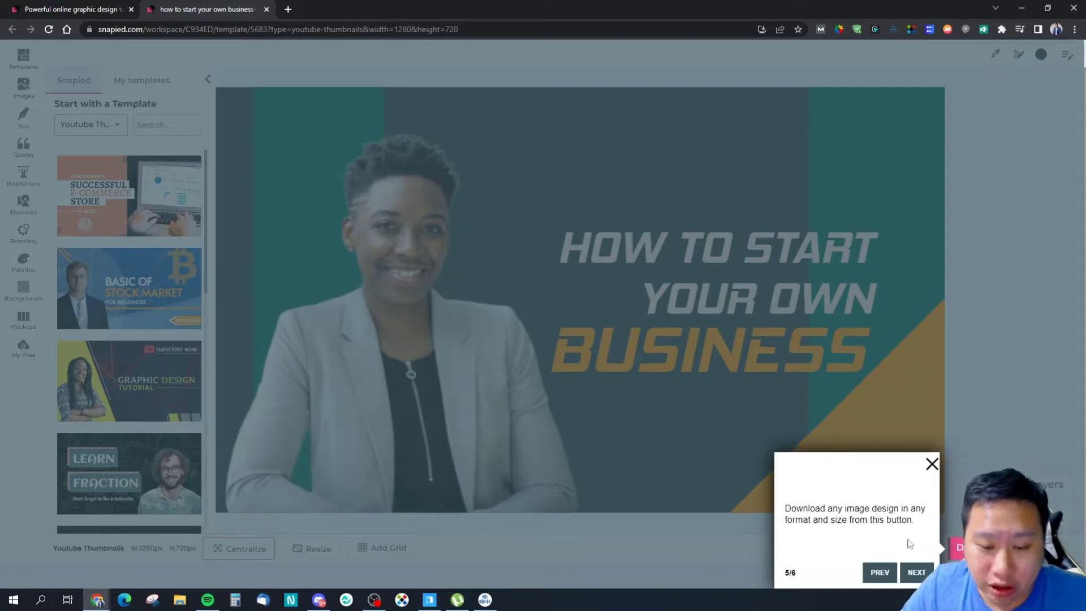
pyautogui.click(917, 573)
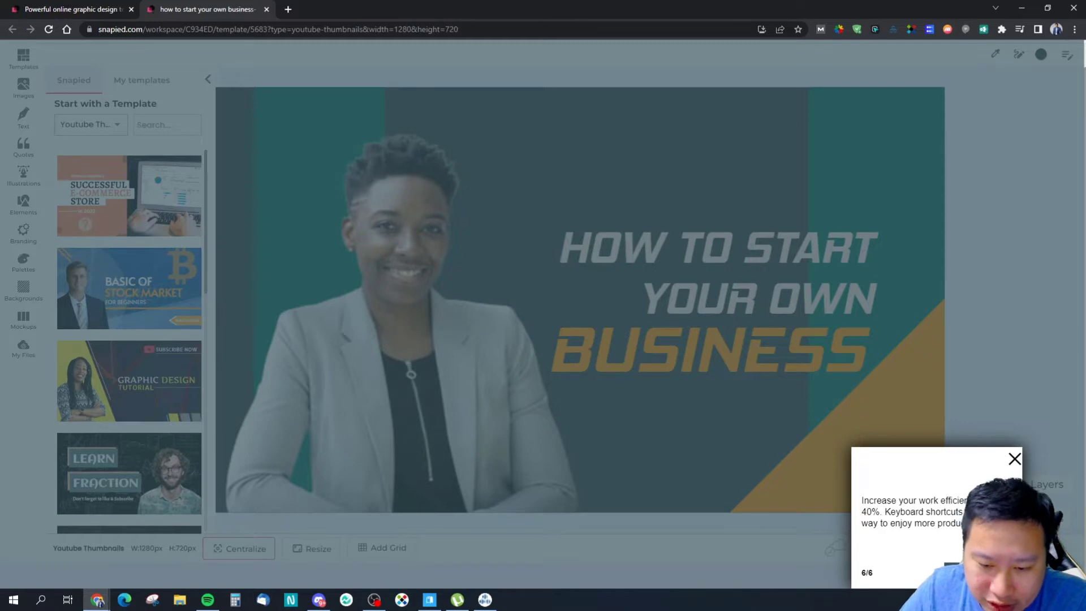
# - Open the keyboard shortcuts article from the tour, read through its shortcut list, and return to the thumbnail design
pyautogui.click(993, 573)
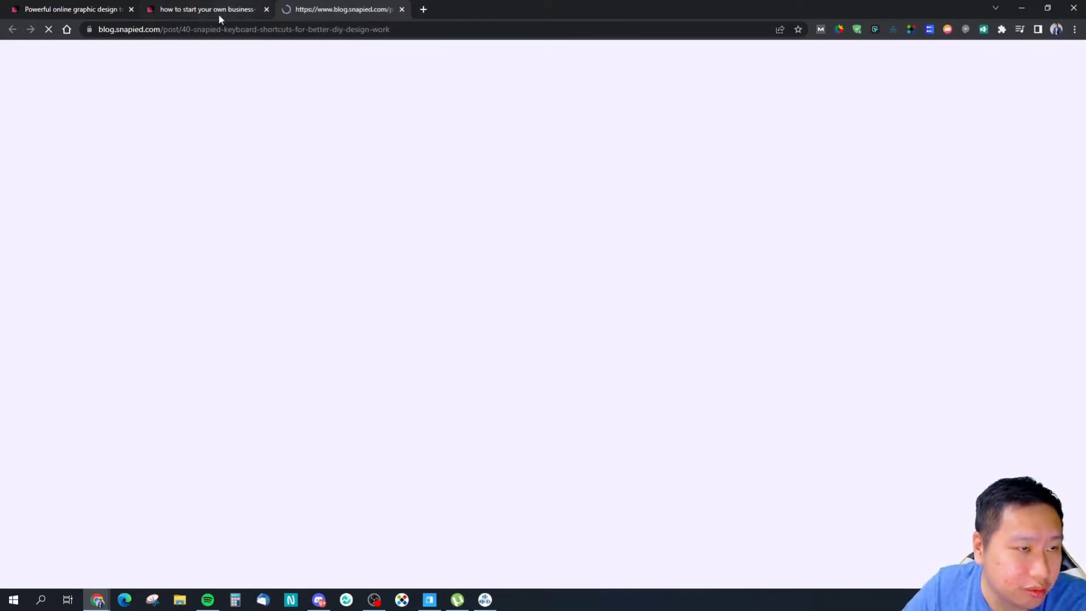
pyautogui.scroll(-15, 552, 370)
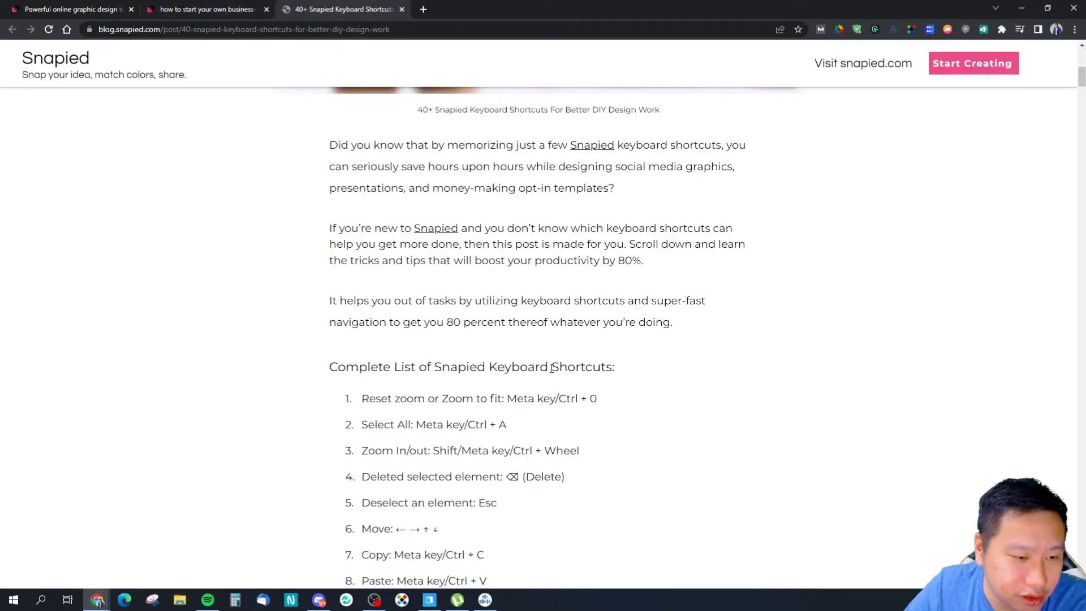
pyautogui.scroll(-8, 551, 372)
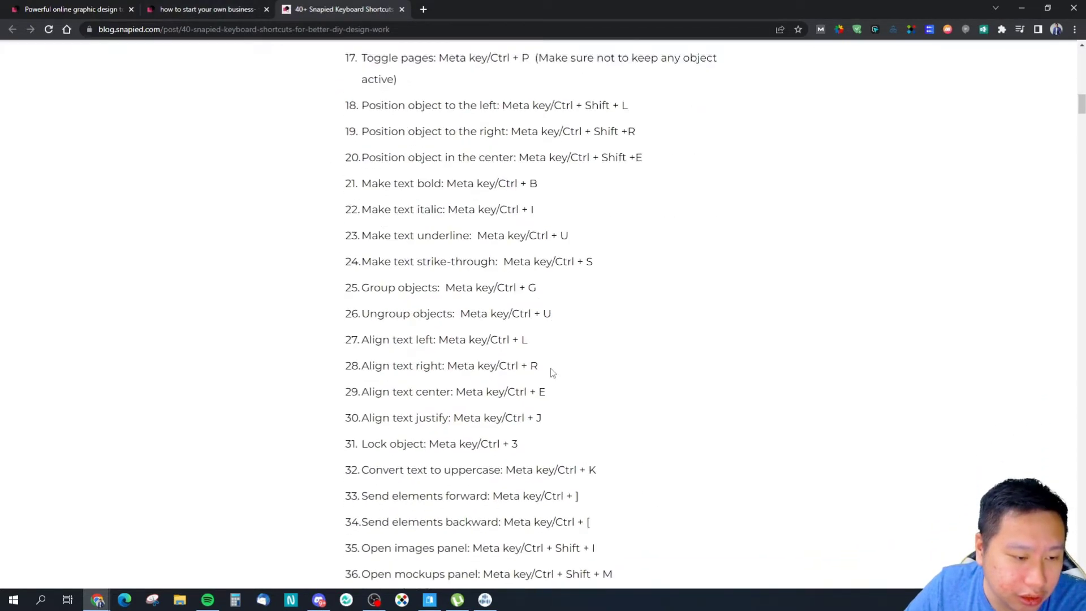
pyautogui.scroll(10, 541, 362)
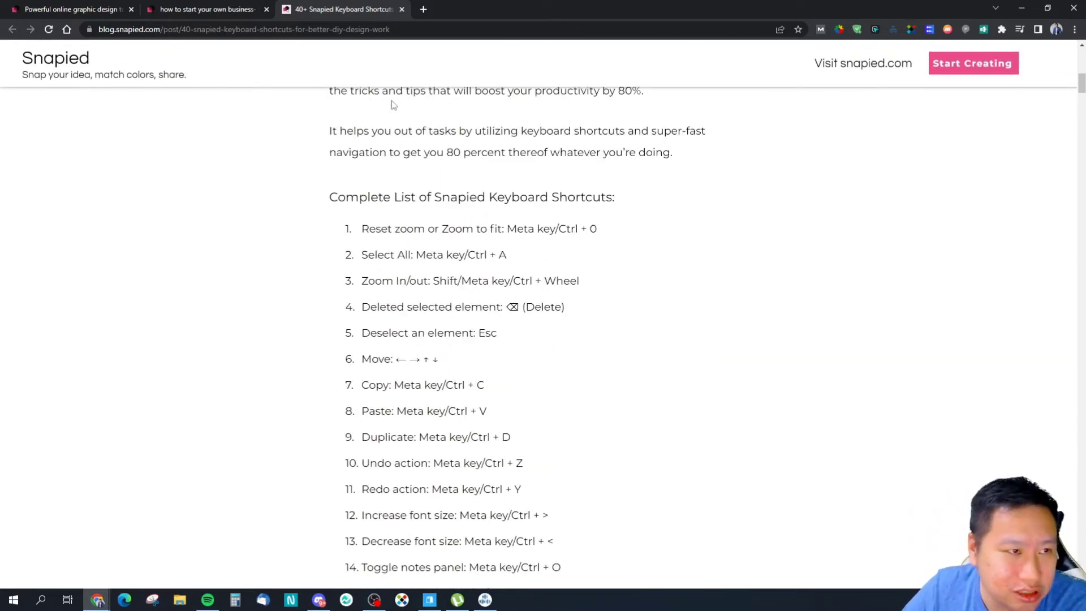
pyautogui.click(223, 6)
# - Try shifting the green shape on the right side of the thumbnail slightly to the left, and undo the move
pyautogui.click(997, 412)
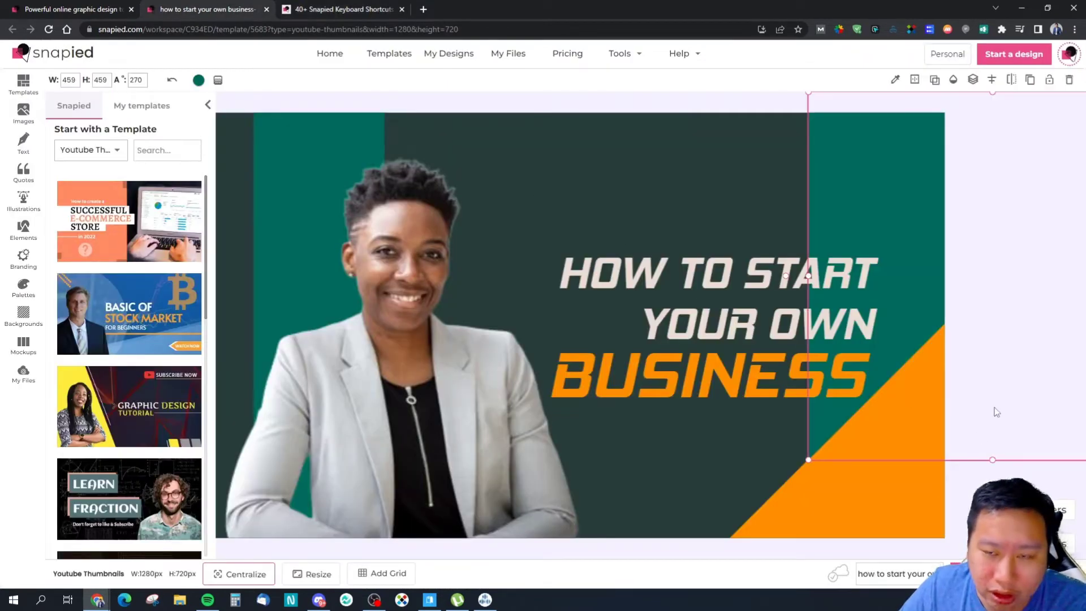
pyautogui.moveTo(998, 343)
pyautogui.mouseDown()
pyautogui.moveTo(975, 351)
pyautogui.moveTo(985, 345)
pyautogui.mouseUp()
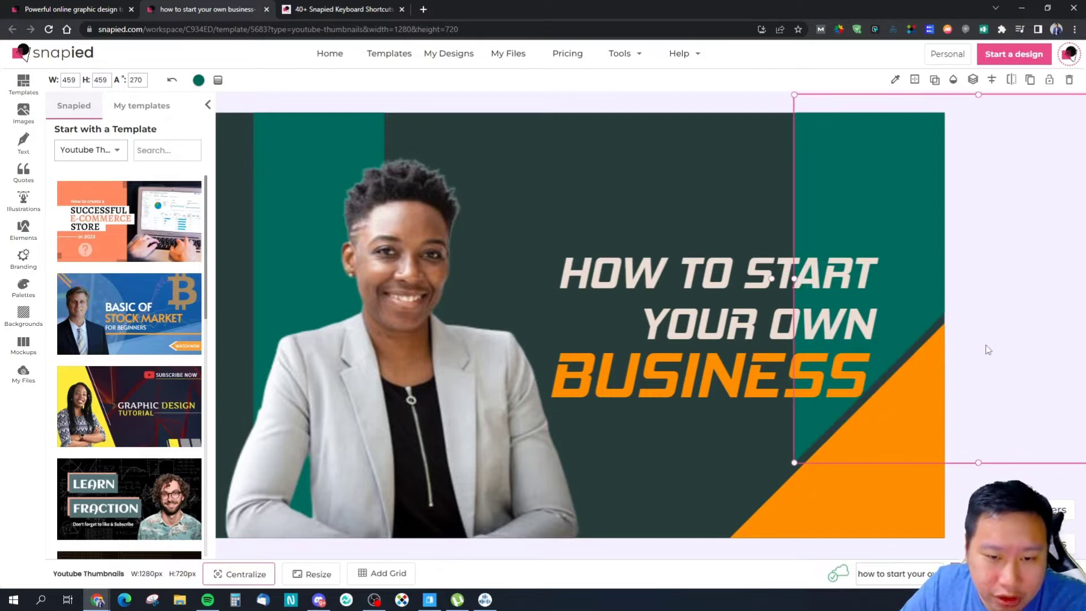
pyautogui.click(956, 462)
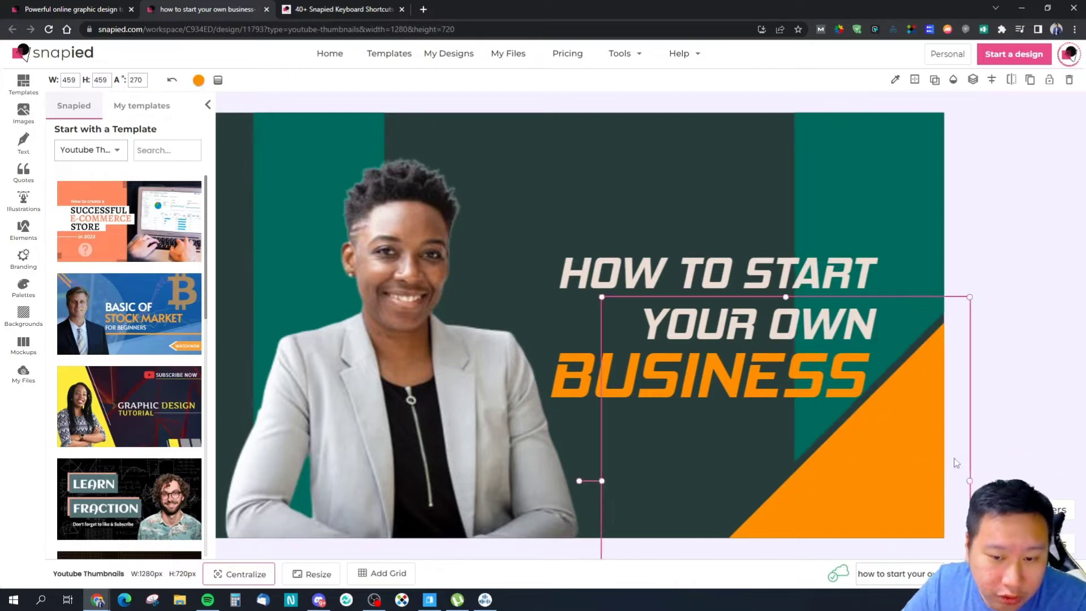
pyautogui.hotkey('ctrl', 'z')
# - Replace the current design with the "Maths Is Easy" YouTube thumbnail template, accepting the overwrite
pyautogui.click(415, 270)
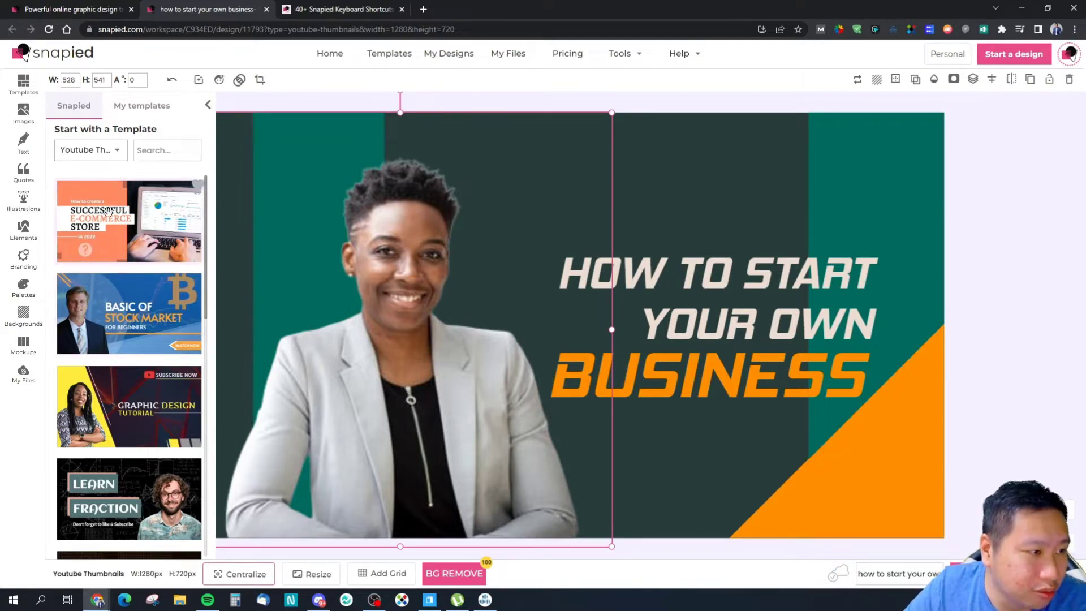
pyautogui.scroll(-3, 101, 386)
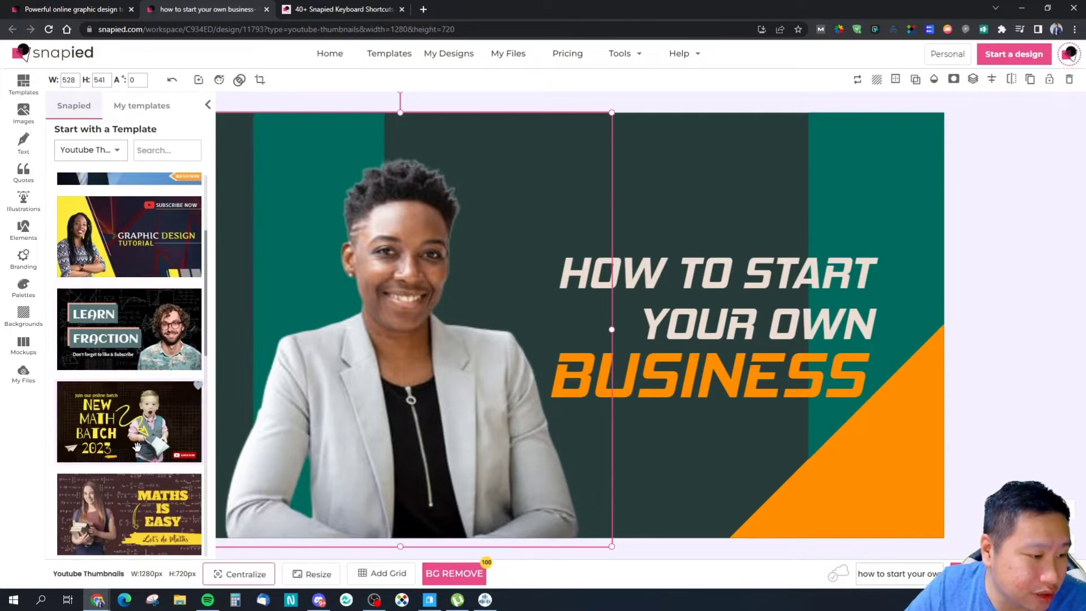
pyautogui.scroll(-2, 101, 396)
pyautogui.click(98, 421)
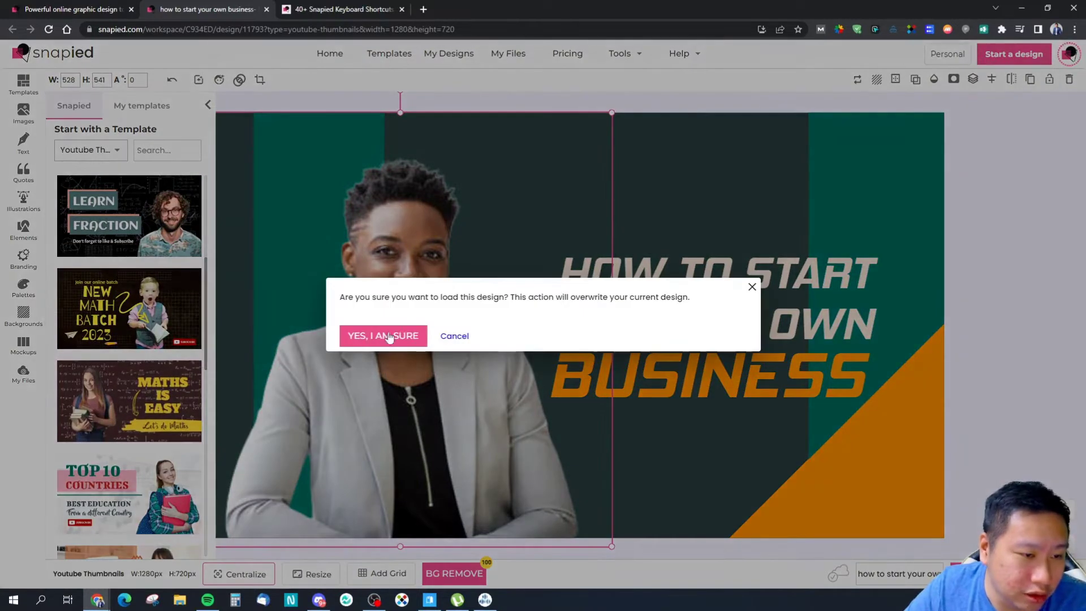
pyautogui.click(371, 337)
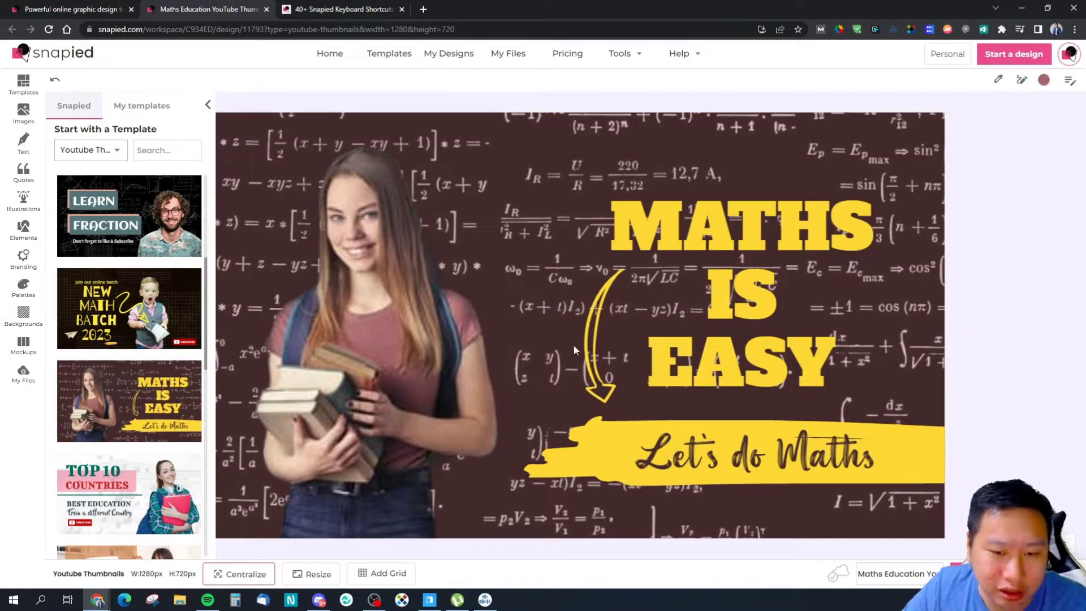
pyautogui.scroll(-2, 686, 442)
pyautogui.scroll(5, 465, 500)
pyautogui.scroll(-3, 566, 441)
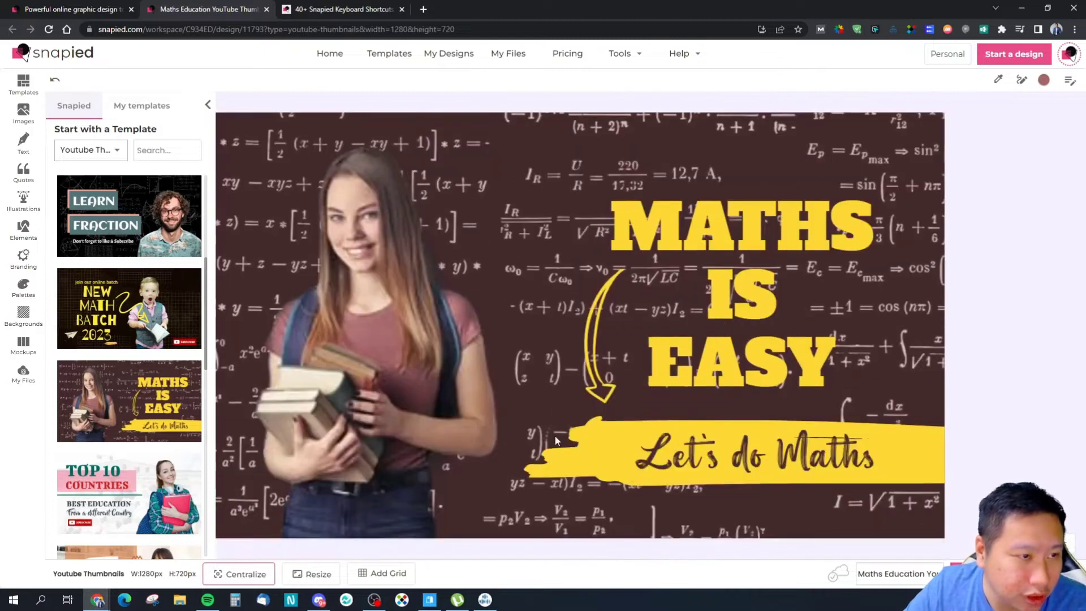
# - Open the effects gallery for the photo of the woman with books and look over the available effects
pyautogui.click(432, 292)
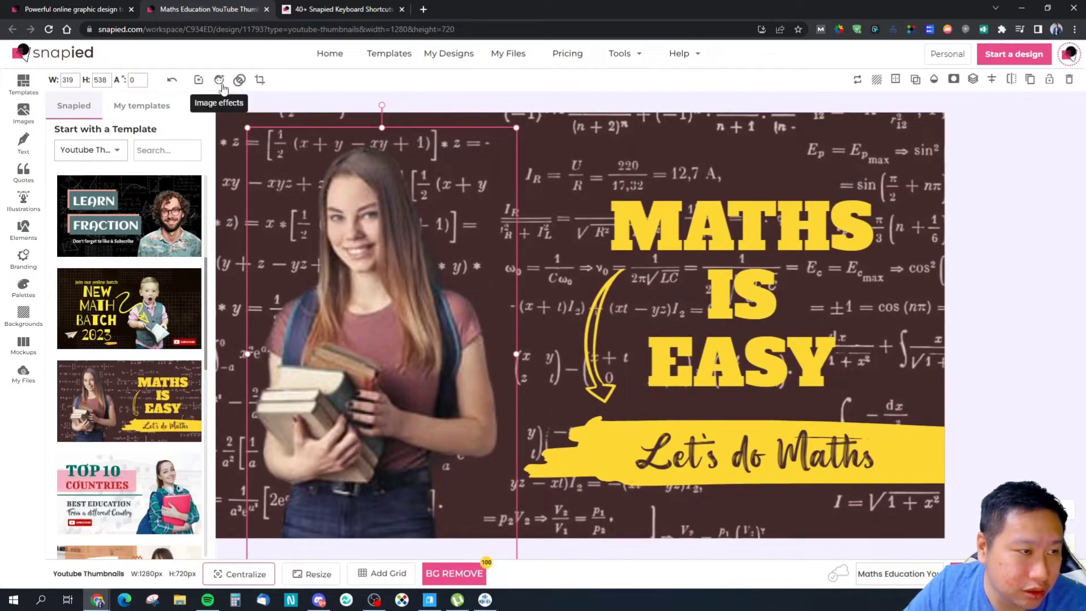
pyautogui.click(198, 80)
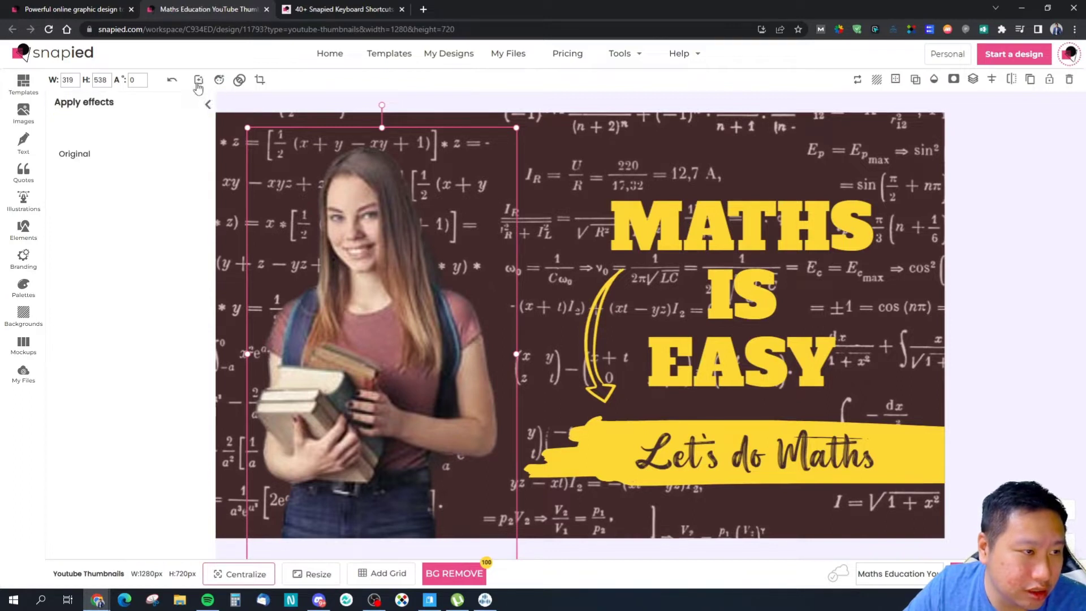
pyautogui.scroll(-3, 156, 296)
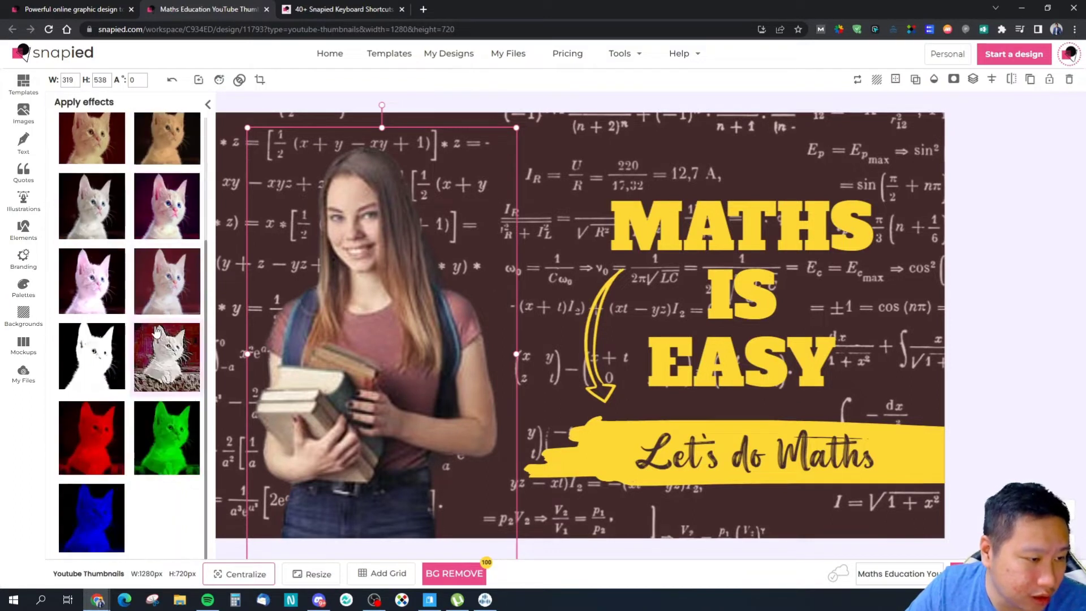
pyautogui.scroll(3, 145, 305)
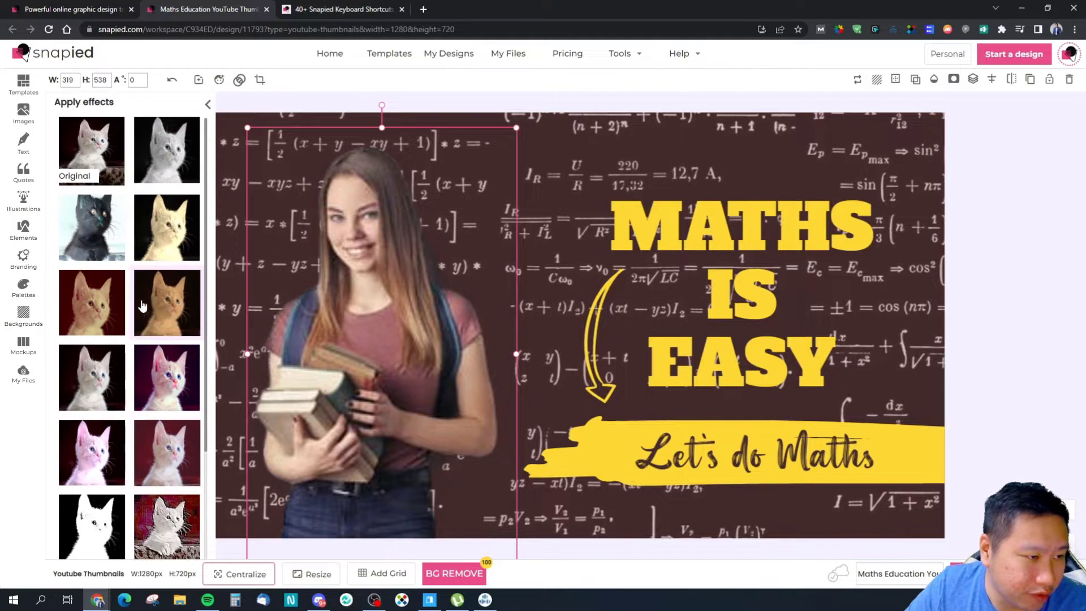
# - Try several colour effects on the woman's photo, including Technicolor, and restore the Original look
pyautogui.click(92, 228)
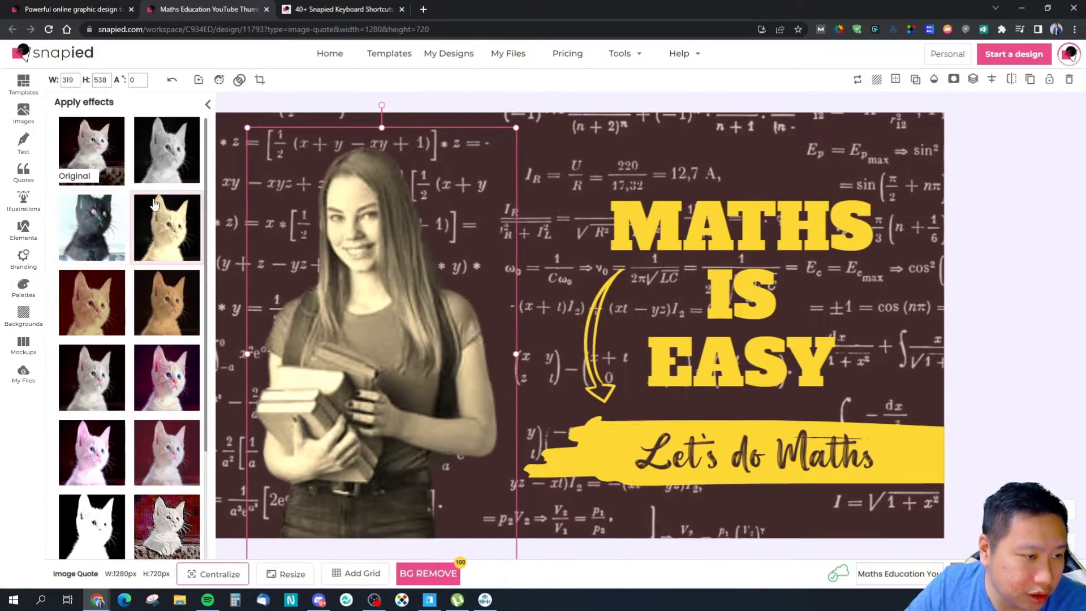
pyautogui.click(167, 150)
pyautogui.click(117, 283)
pyautogui.click(165, 306)
pyautogui.click(174, 377)
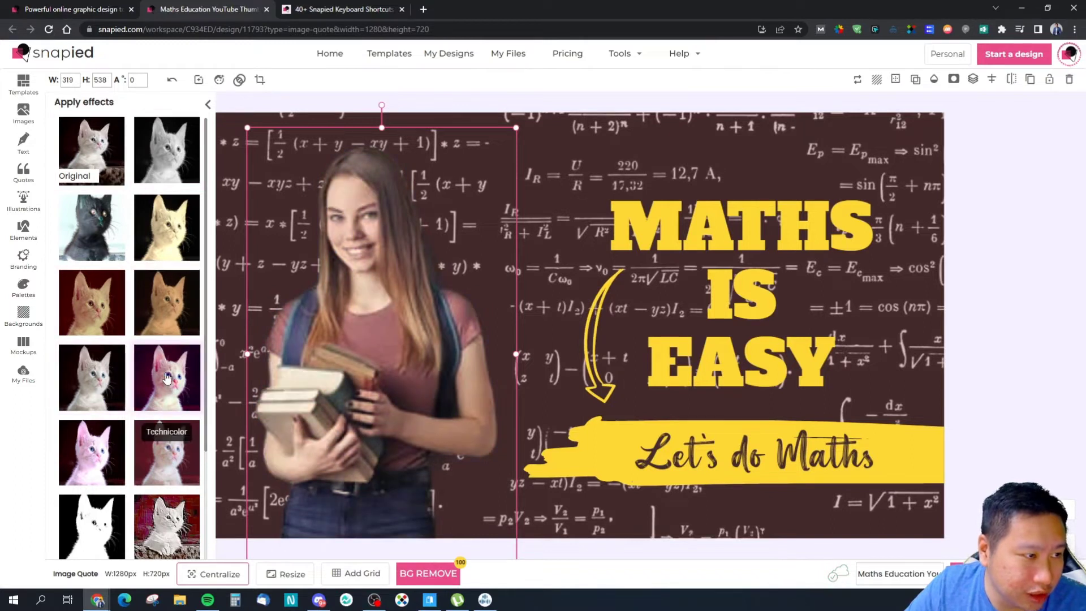
pyautogui.click(167, 434)
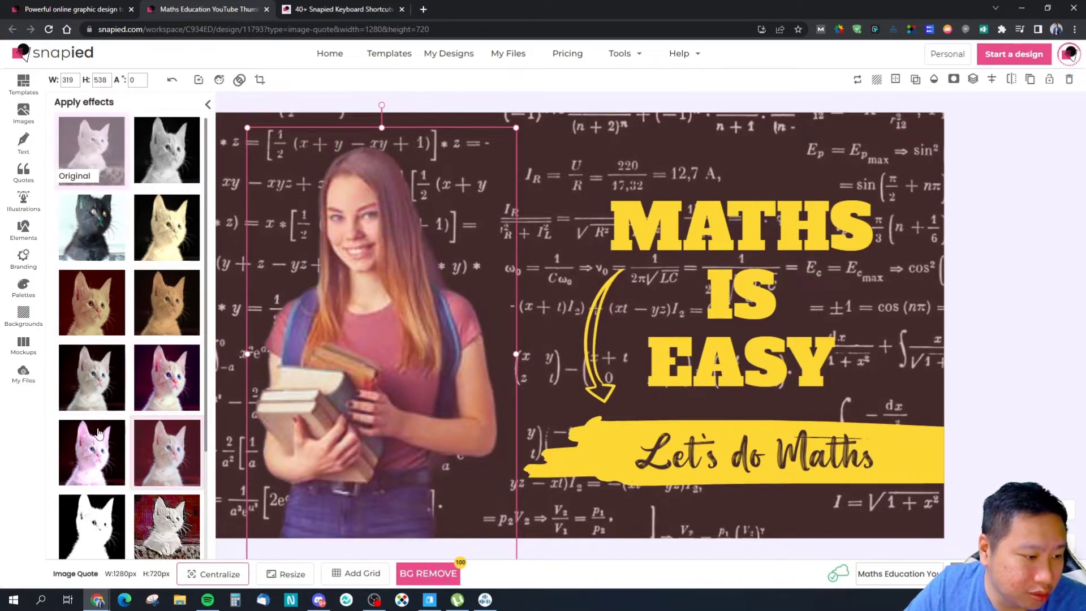
pyautogui.click(107, 161)
pyautogui.scroll(-5, 105, 153)
pyautogui.scroll(5, 102, 141)
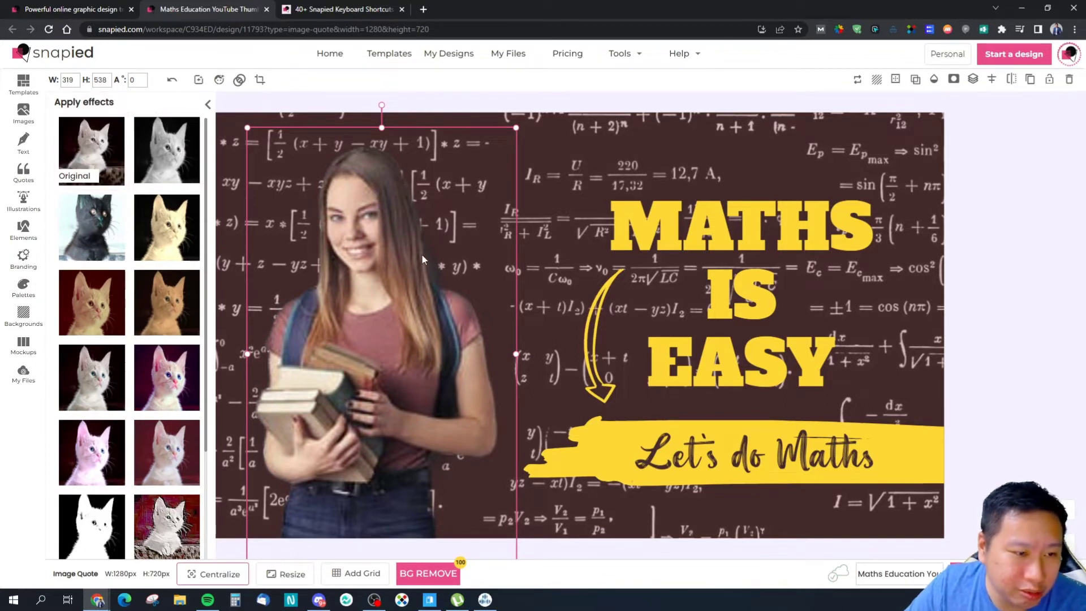
pyautogui.scroll(-3, 509, 523)
pyautogui.scroll(6, 508, 518)
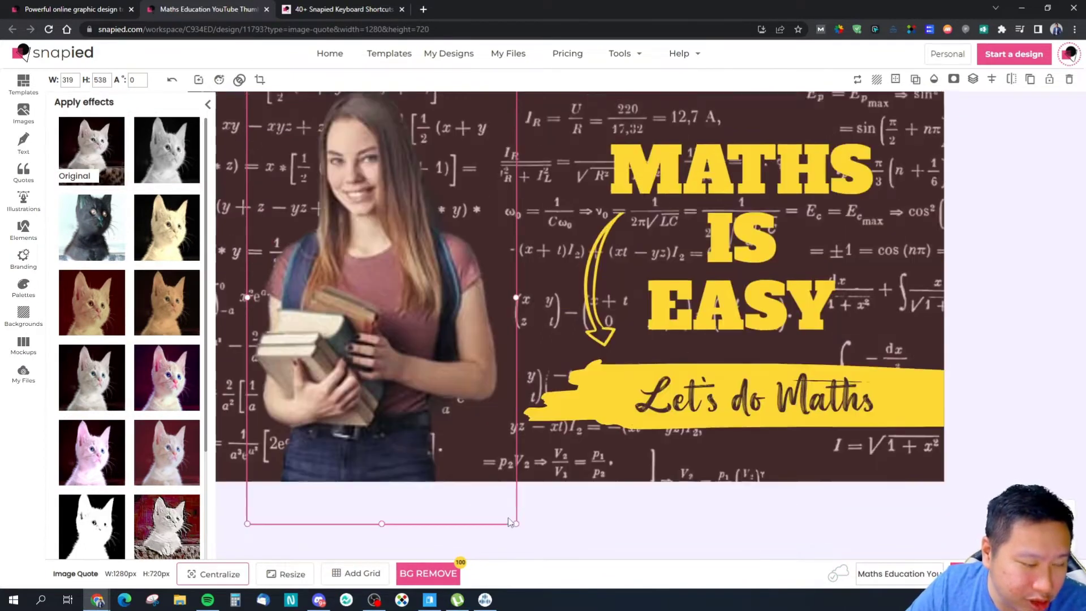
pyautogui.scroll(-2, 497, 498)
pyautogui.scroll(-1, 496, 494)
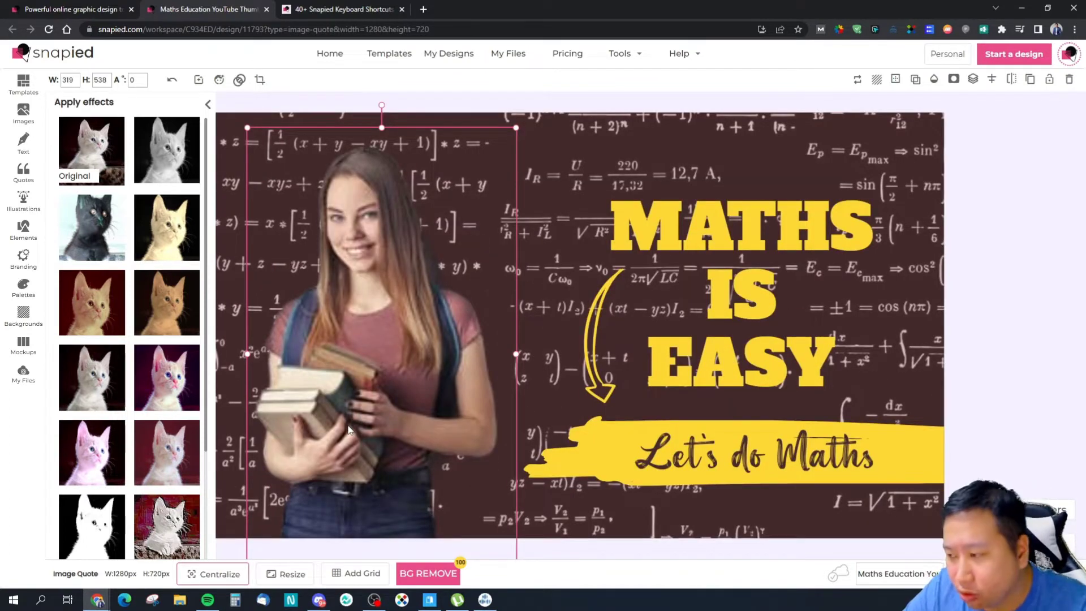
# - Open the adjustment settings for the photo of the woman with books and examine the brightness, hue, pixelate and blur options
pyautogui.click(398, 98)
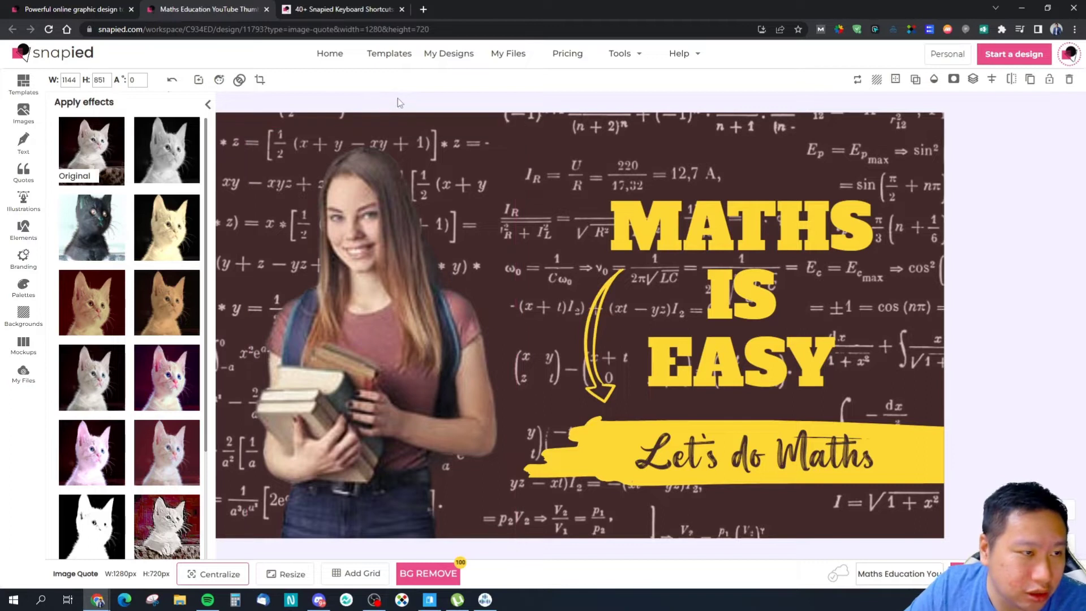
pyautogui.click(358, 219)
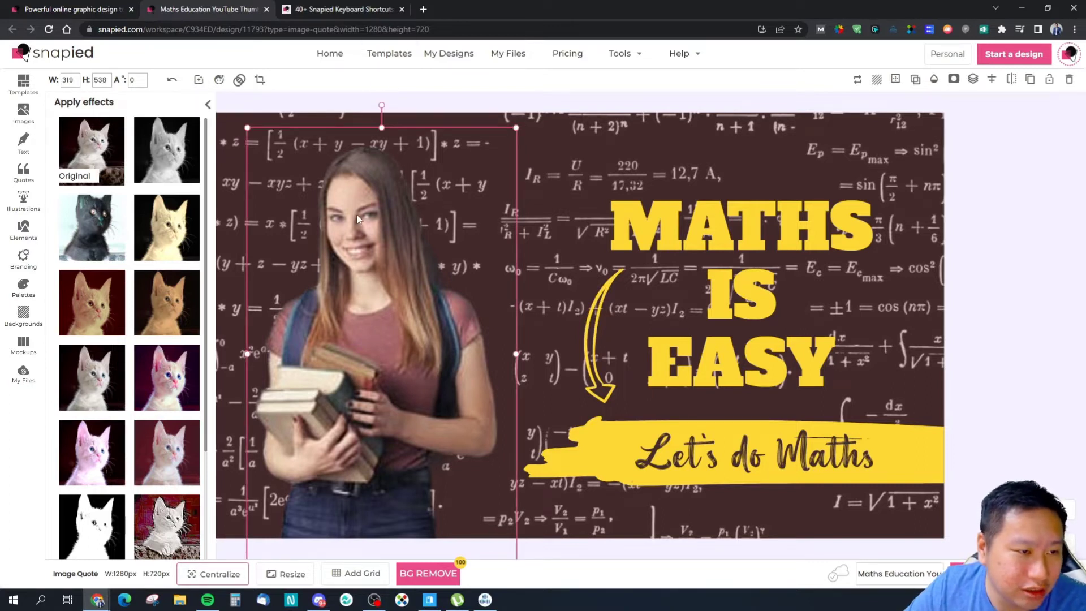
pyautogui.click(219, 79)
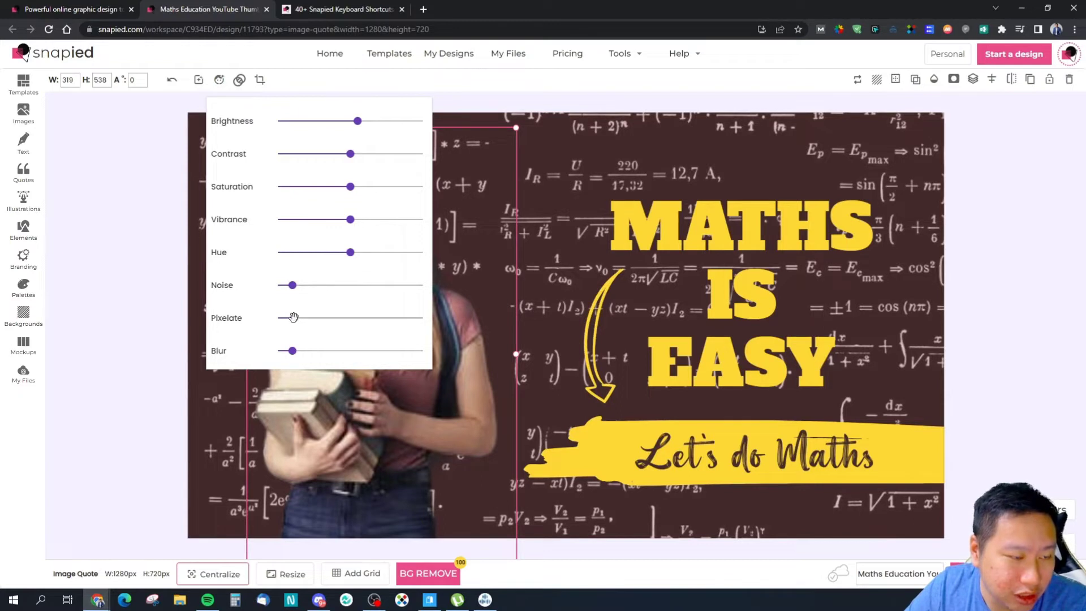
pyautogui.moveTo(351, 253)
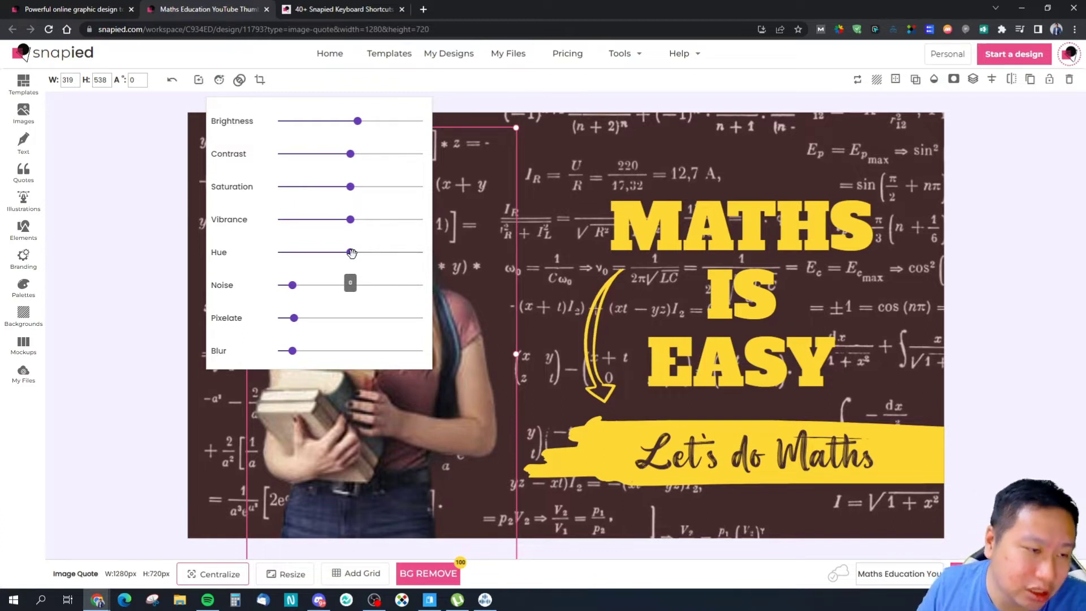
pyautogui.click(239, 81)
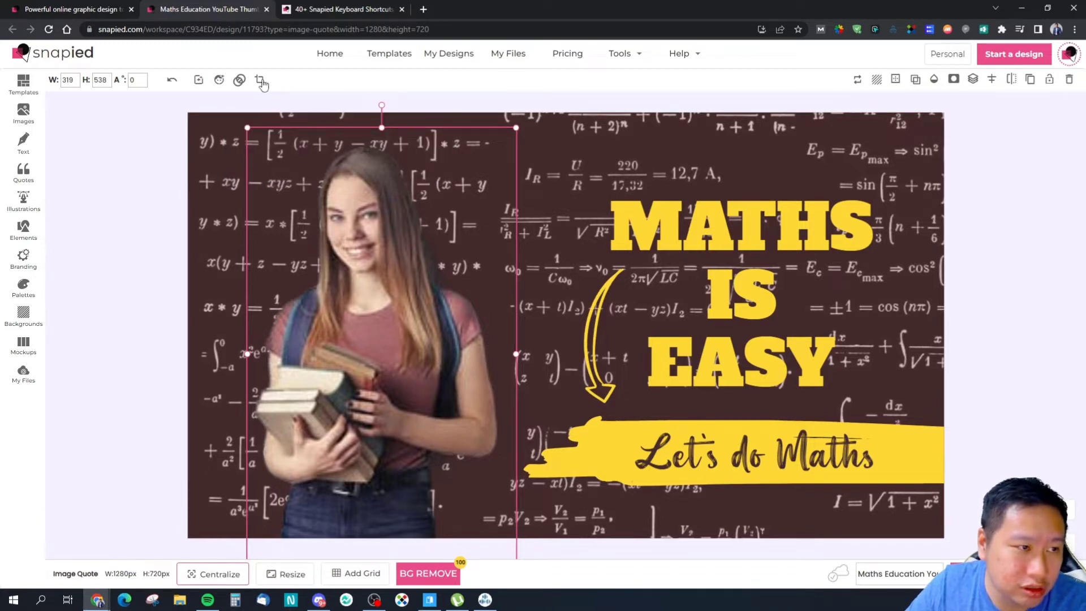
# - Try the border width setting on the woman's photo and close the border options
pyautogui.click(896, 81)
pyautogui.moveTo(778, 125); pyautogui.dragTo(774, 128)
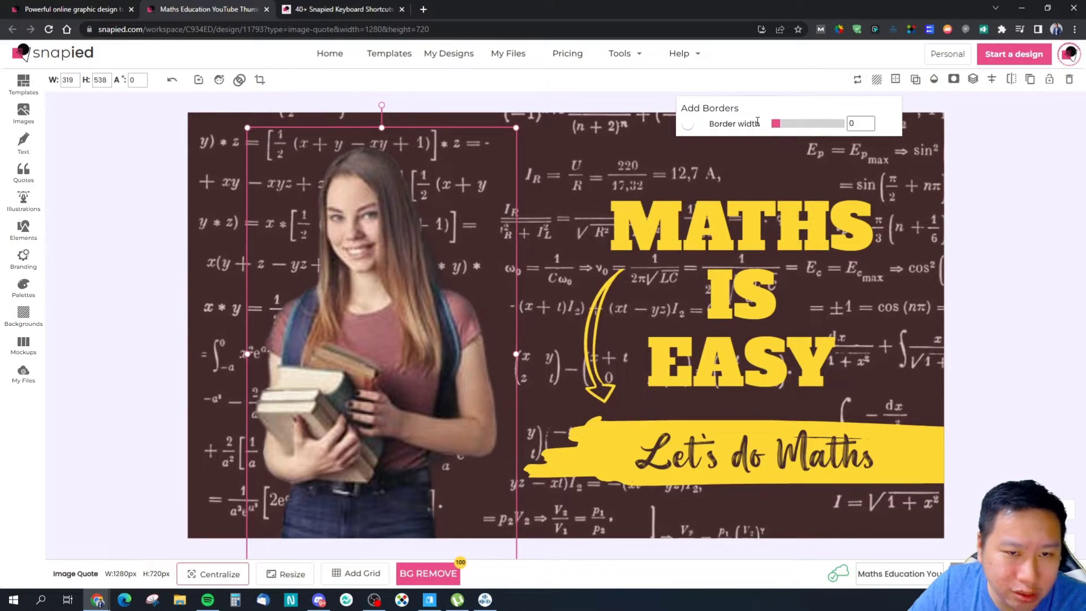
pyautogui.click(922, 120)
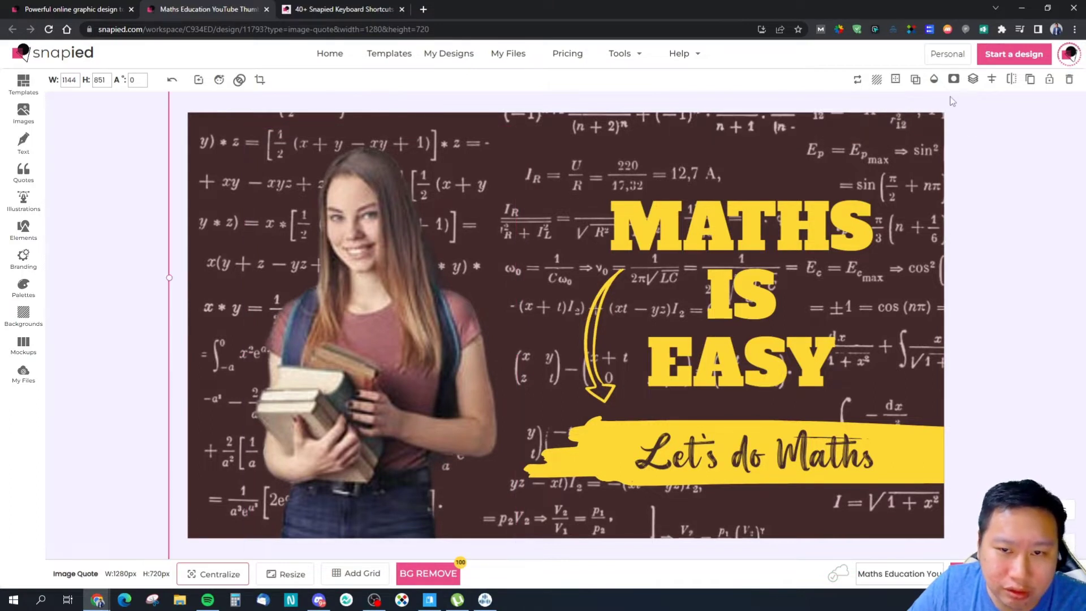
# - Add a pale yellow shadow to the formula background image with a left offset of 38 and a top offset of -33
pyautogui.click(916, 85)
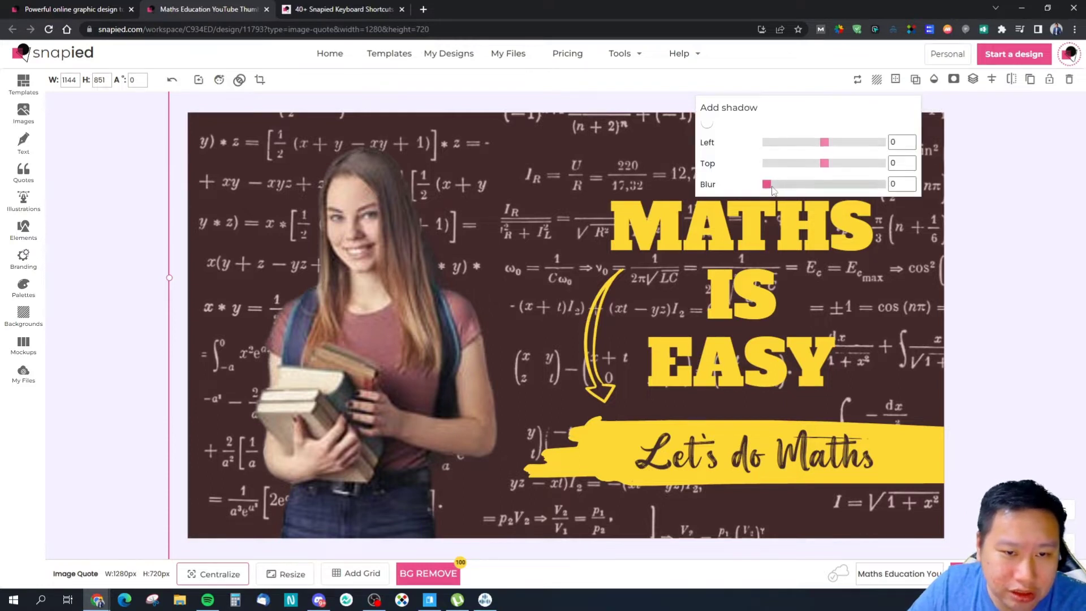
pyautogui.click(707, 123)
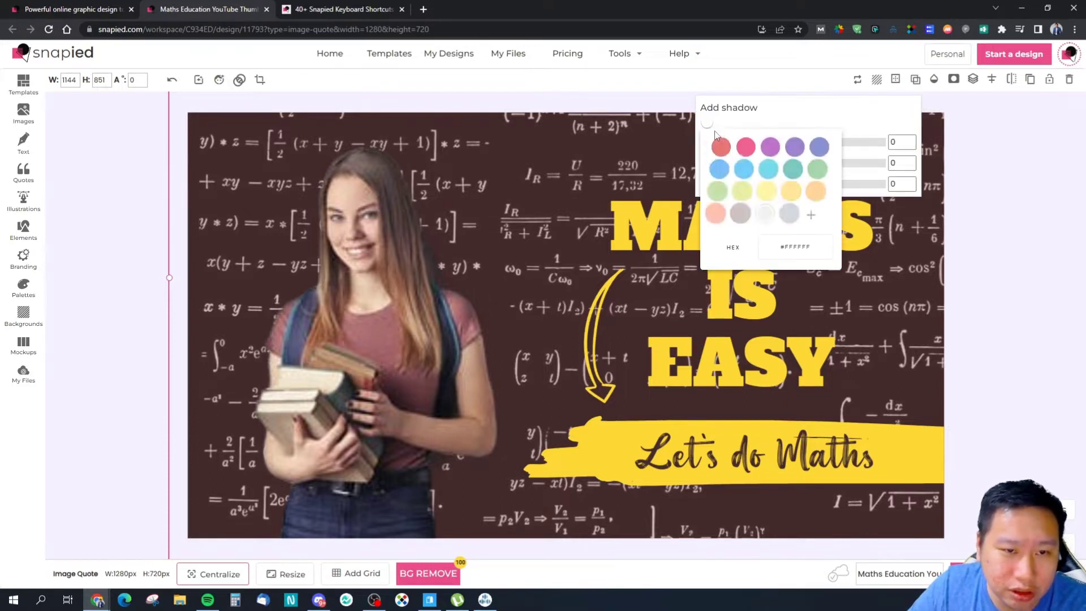
pyautogui.click(775, 196)
pyautogui.click(801, 149)
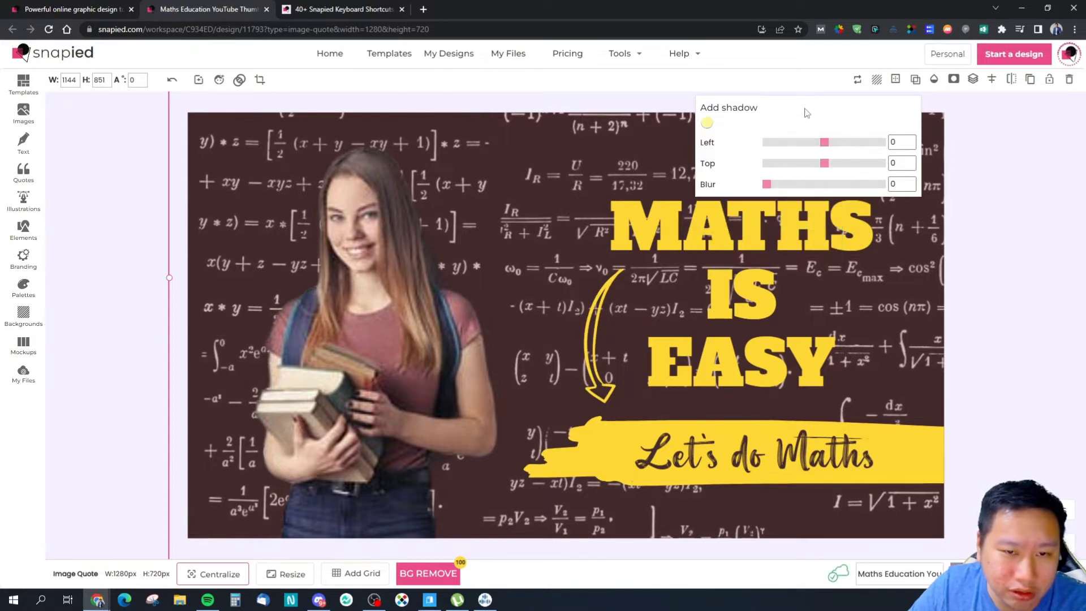
pyautogui.moveTo(825, 142); pyautogui.dragTo(805, 163)
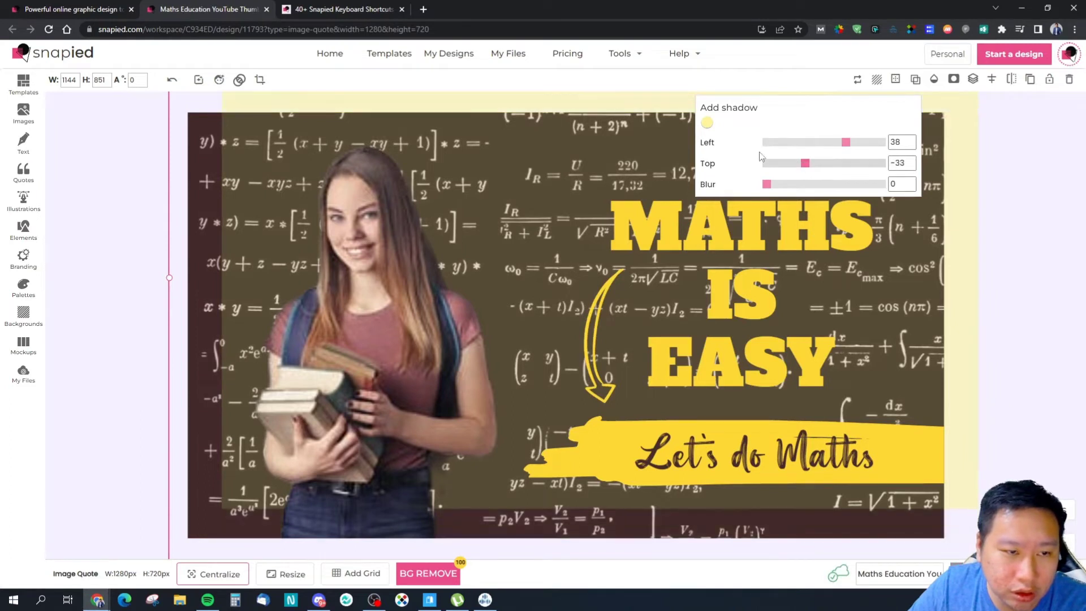
pyautogui.click(1048, 257)
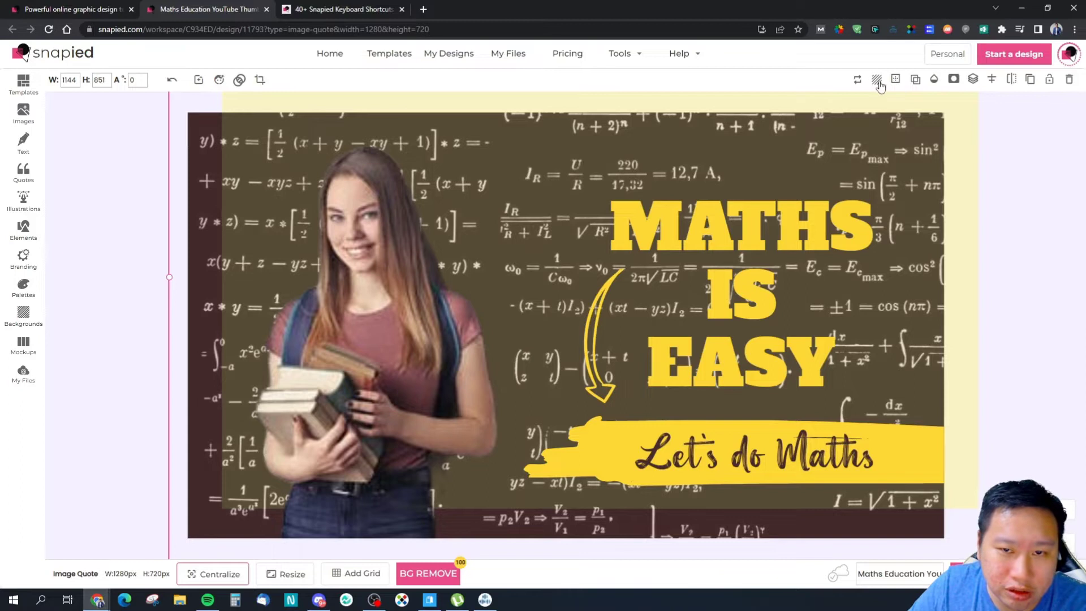
pyautogui.click(915, 80)
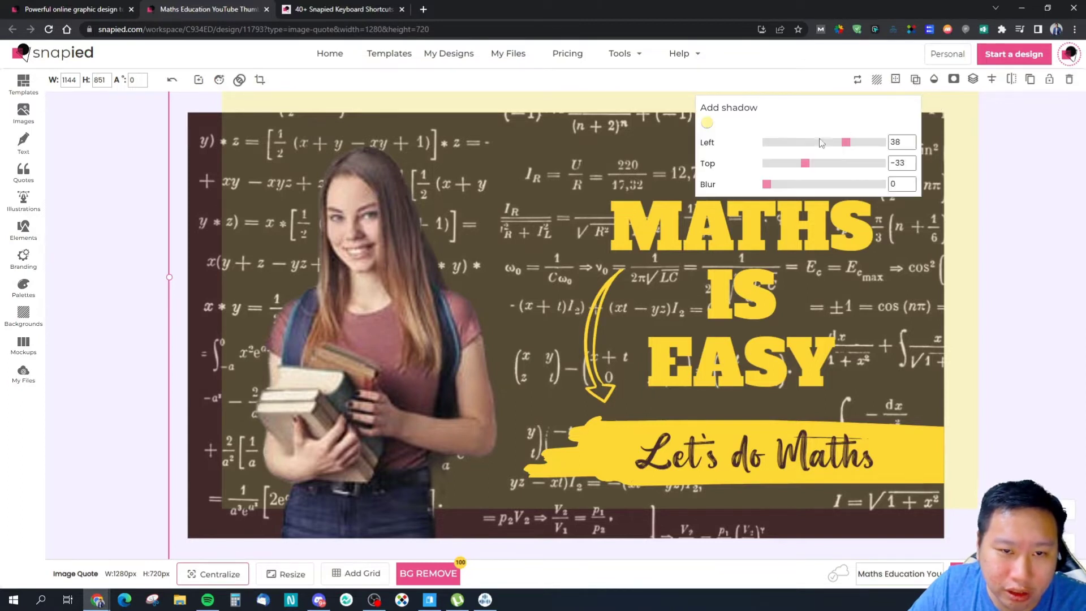
pyautogui.click(707, 123)
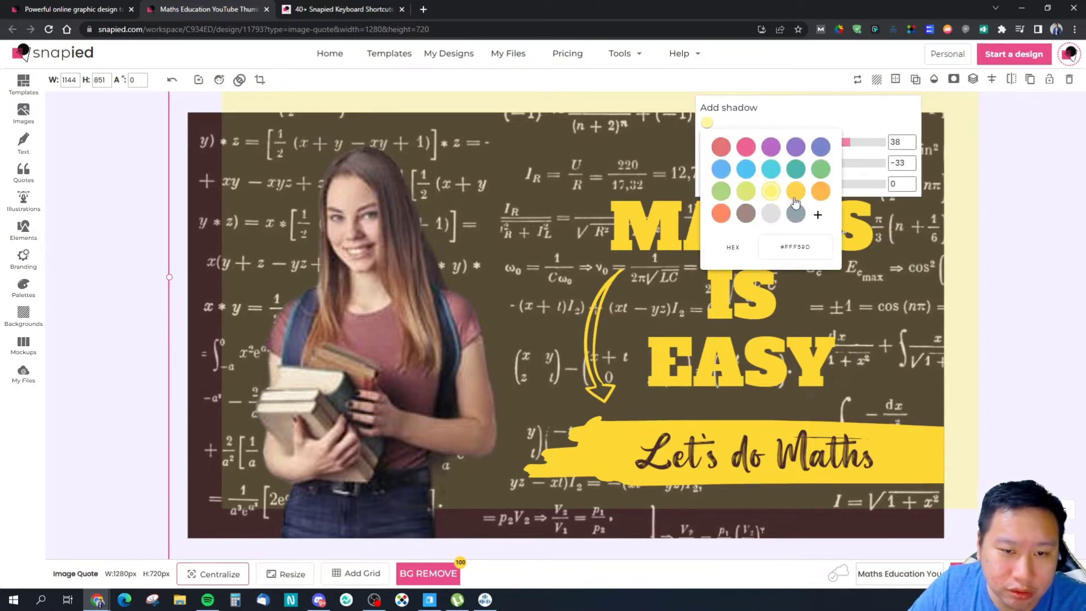
pyautogui.click(1003, 156)
pyautogui.click(1013, 169)
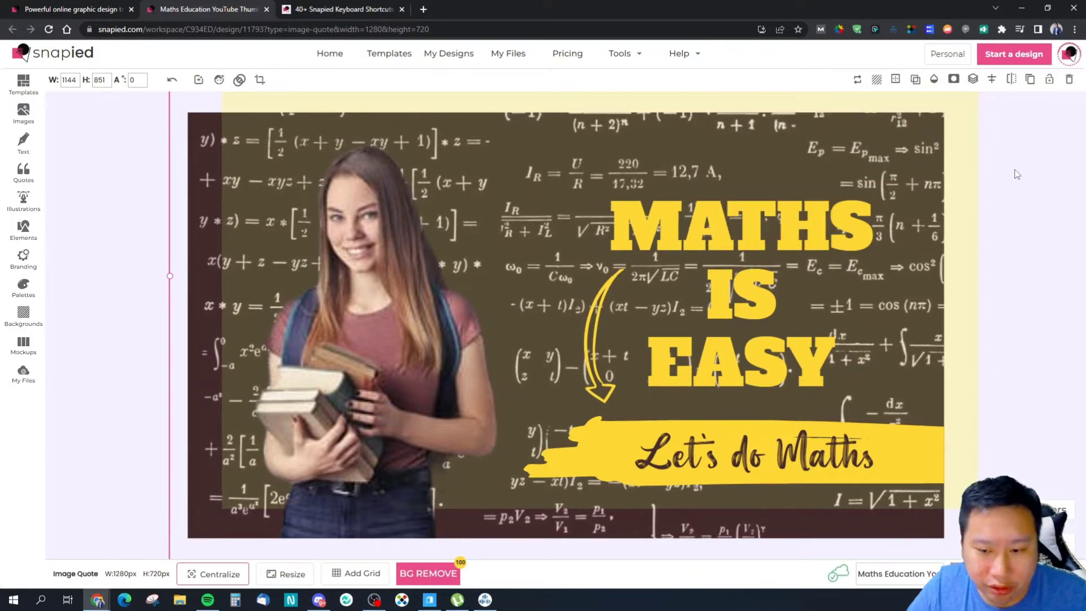
pyautogui.click(983, 232)
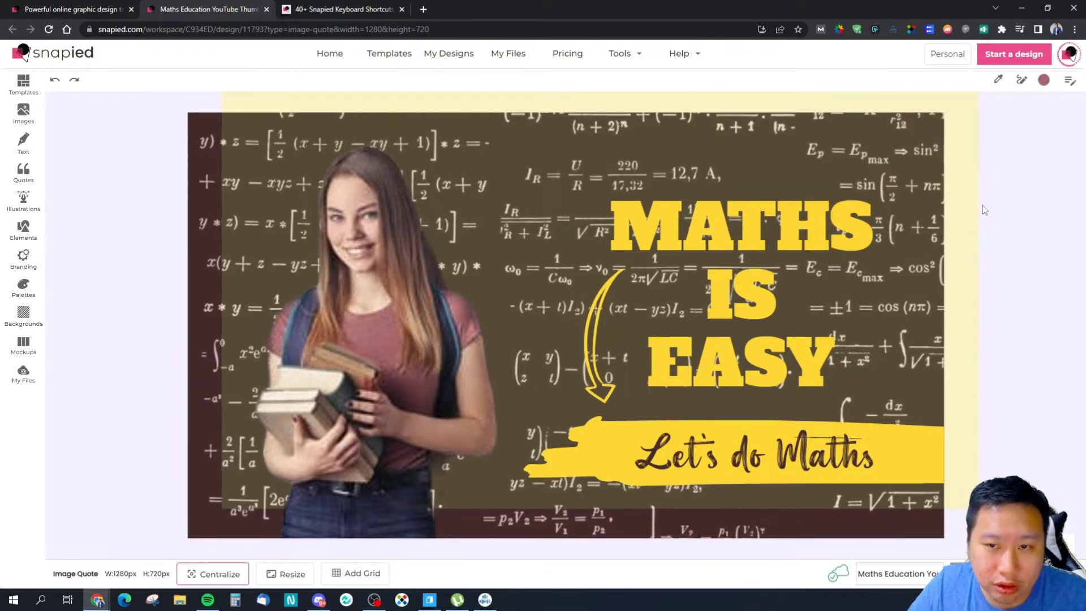
# - Undo the recent changes to the thumbnail back to where only the "MATHS" title word remains beside the woman
pyautogui.hotkey('ctrl', 'z')
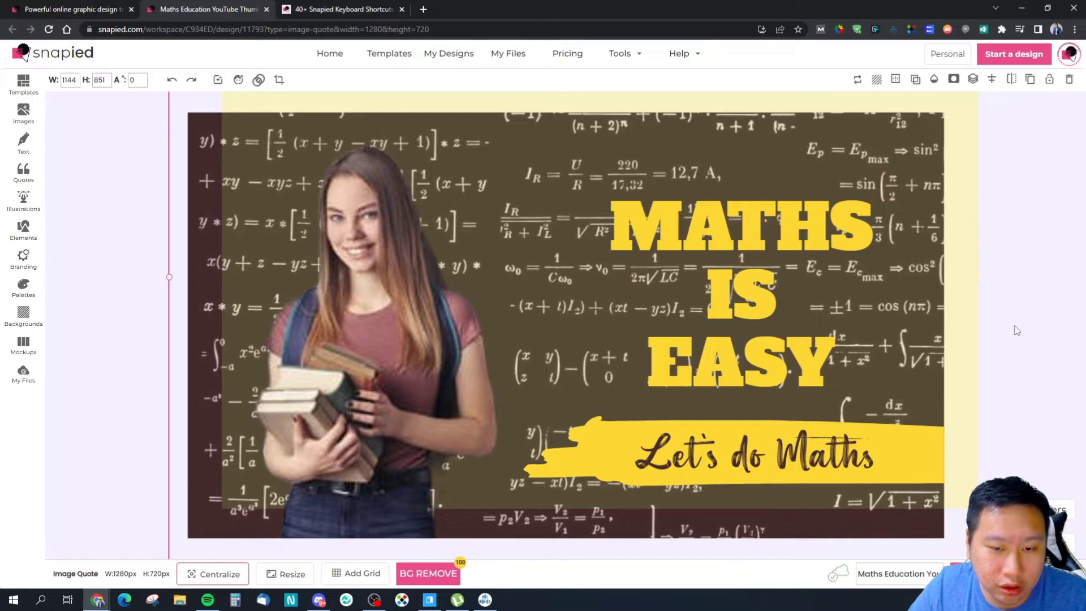
pyautogui.hotkey('ctrl', 'z')
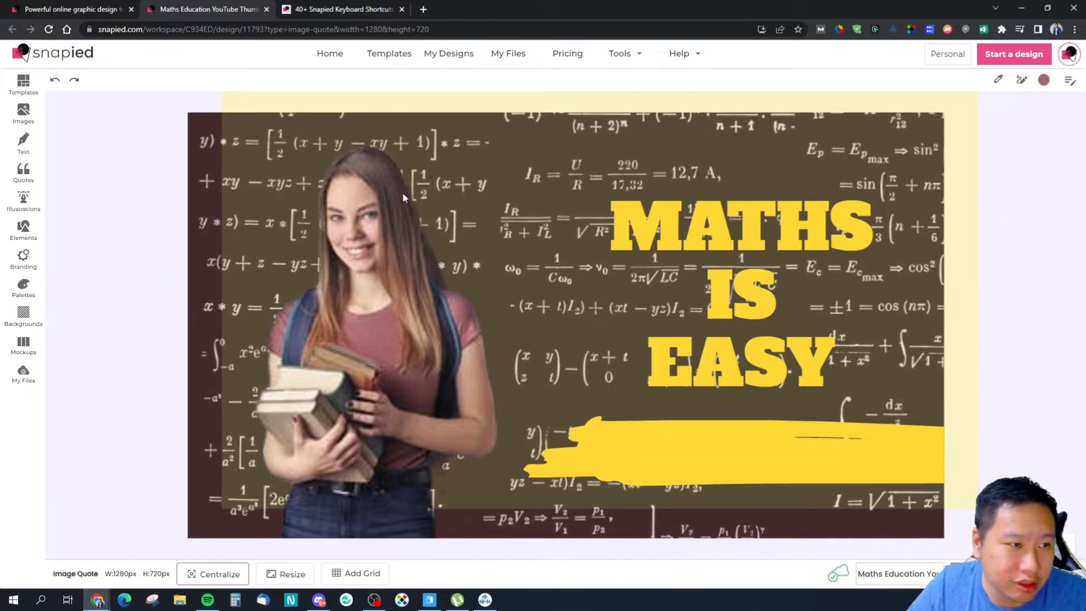
pyautogui.hotkey('ctrl', 'z')
pyautogui.click(54, 80)
pyautogui.click(54, 79)
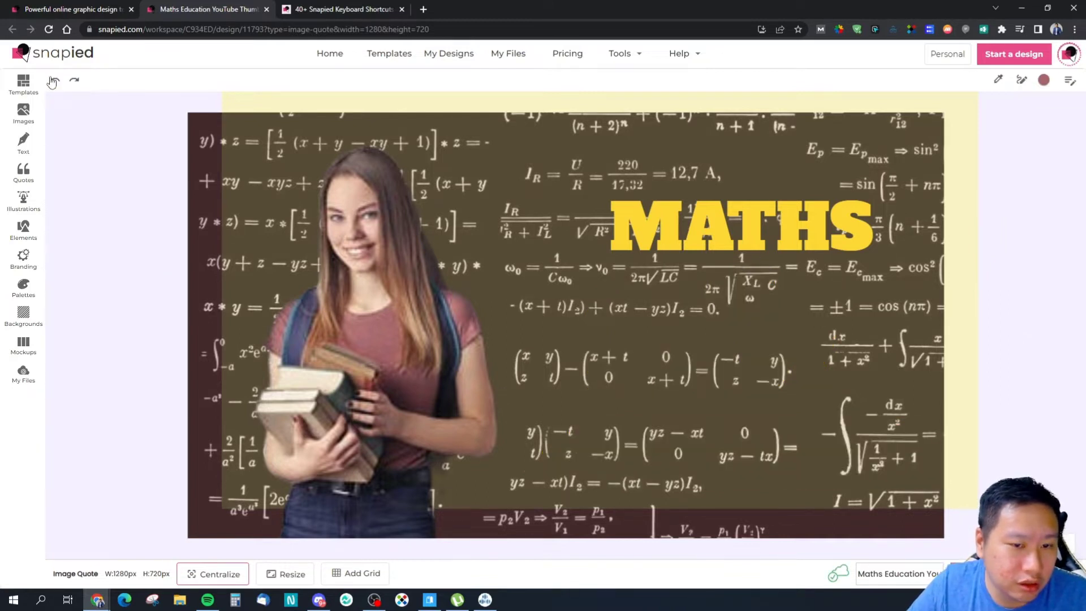
# - Redo the undone changes to bring back the "IS" and "EASY" words and the yellow brush stroke
pyautogui.click(74, 80)
pyautogui.click(74, 80)
pyautogui.click(74, 80)
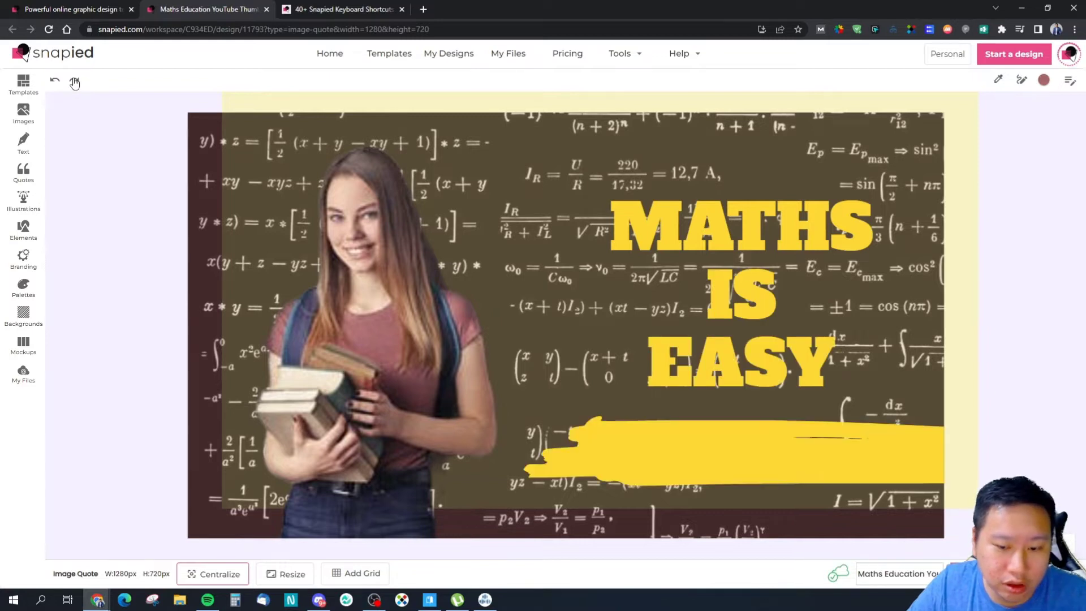
# - Add a teal shadow to the woman's photo with left offset 19, top offset 12 and blur 58
pyautogui.click(362, 130)
pyautogui.click(372, 116)
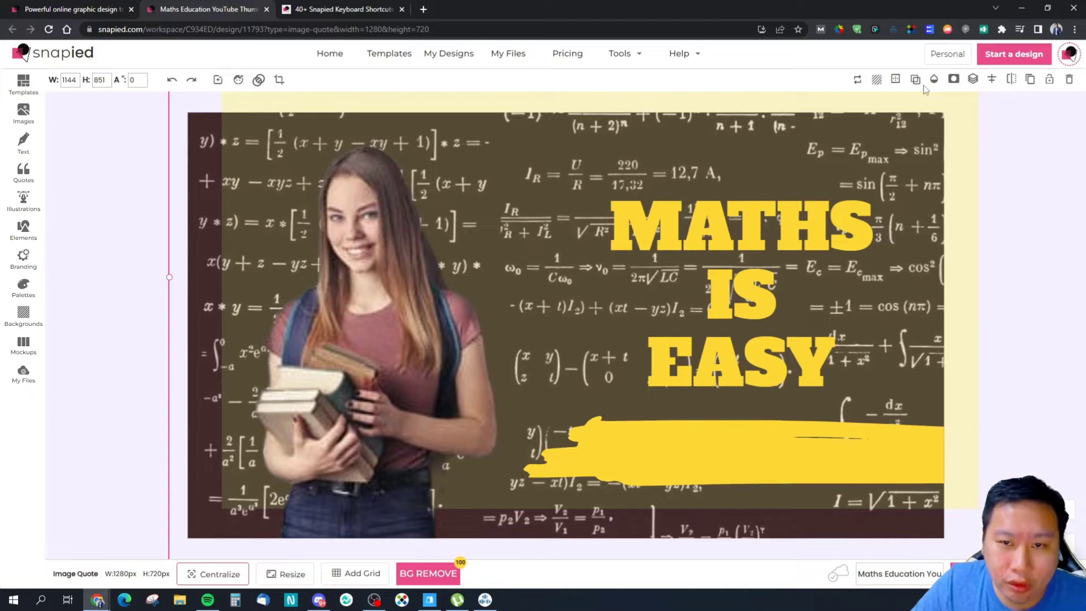
pyautogui.click(447, 216)
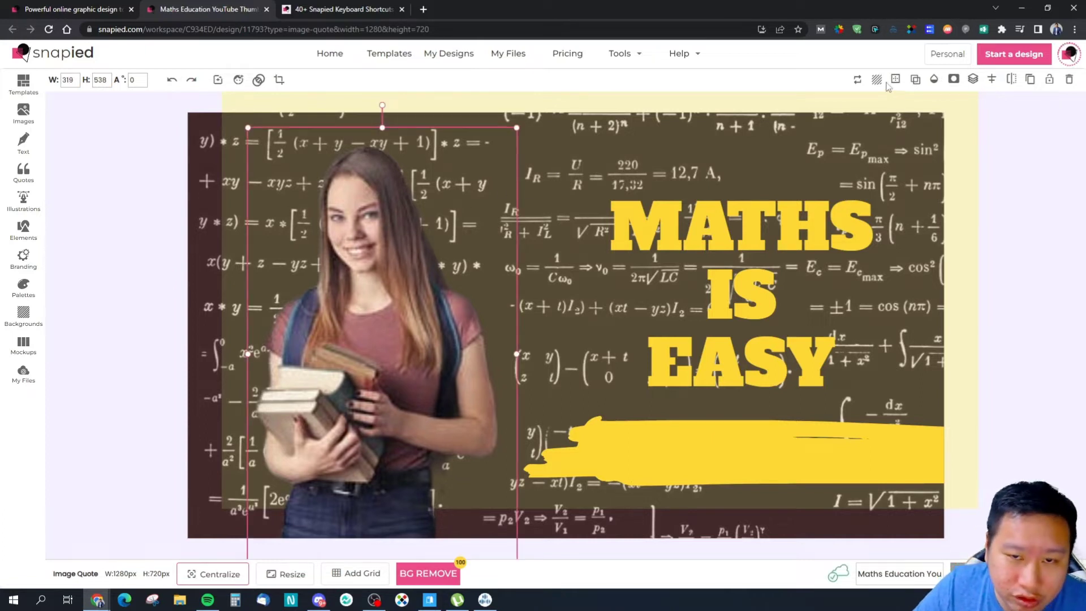
pyautogui.click(917, 80)
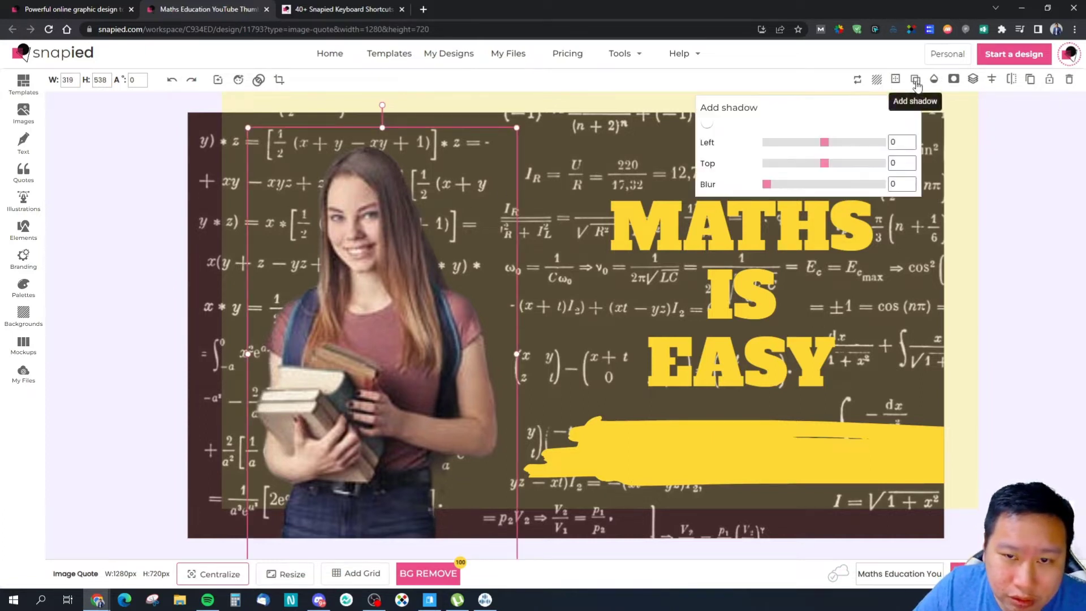
pyautogui.click(708, 125)
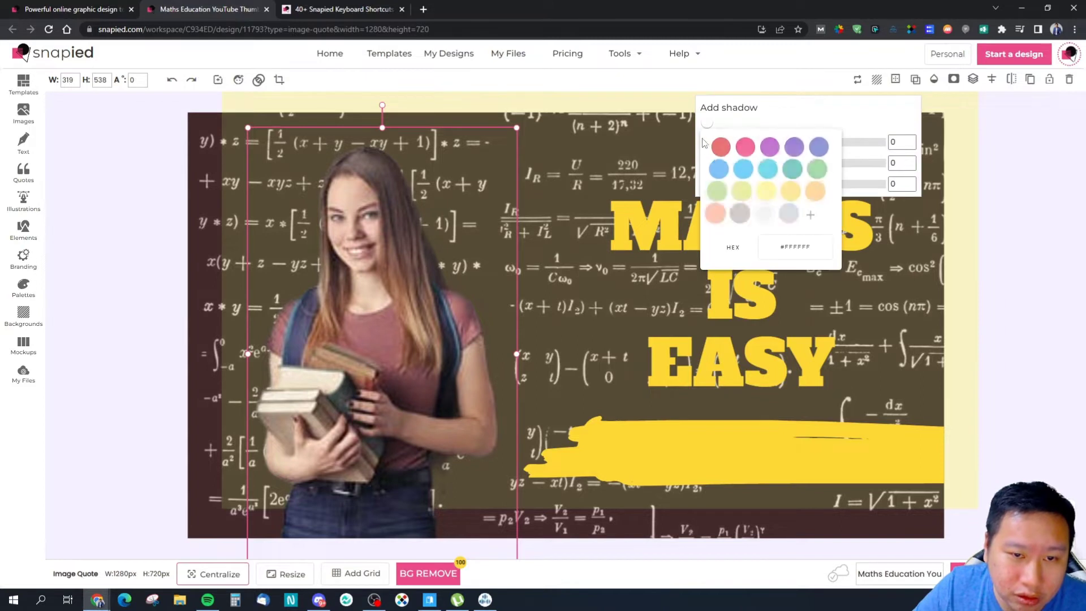
pyautogui.click(771, 168)
pyautogui.click(771, 175)
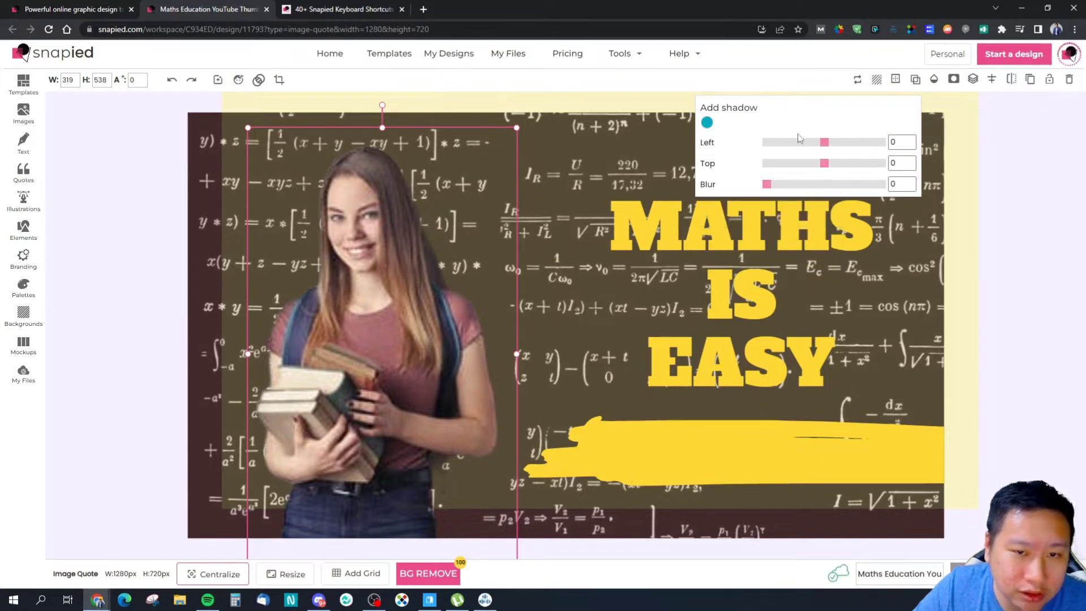
pyautogui.moveTo(824, 142); pyautogui.dragTo(833, 185)
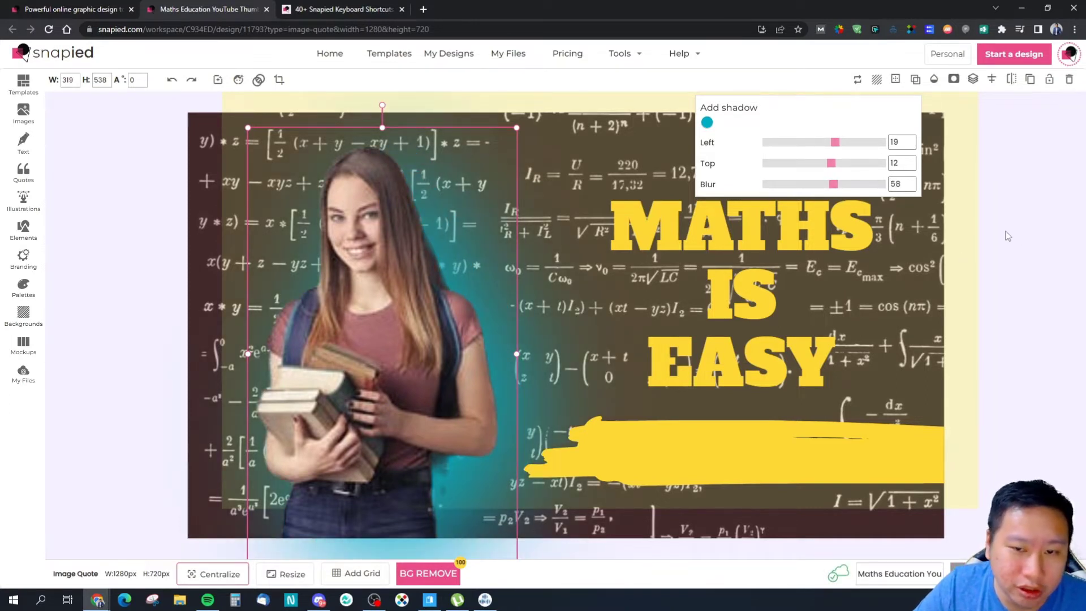
pyautogui.click(1007, 236)
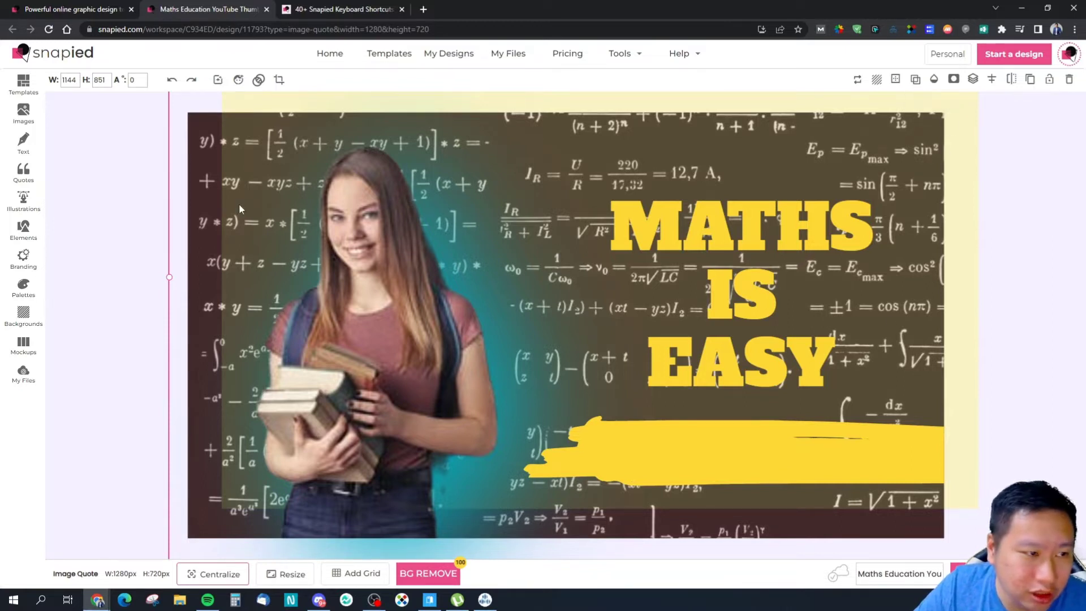
# - Reset the formula background's shadow to a left offset of 0 and a top offset of 0
pyautogui.scroll(3, 923, 445)
pyautogui.scroll(-3, 792, 413)
pyautogui.scroll(3, 675, 385)
pyautogui.scroll(-2, 490, 273)
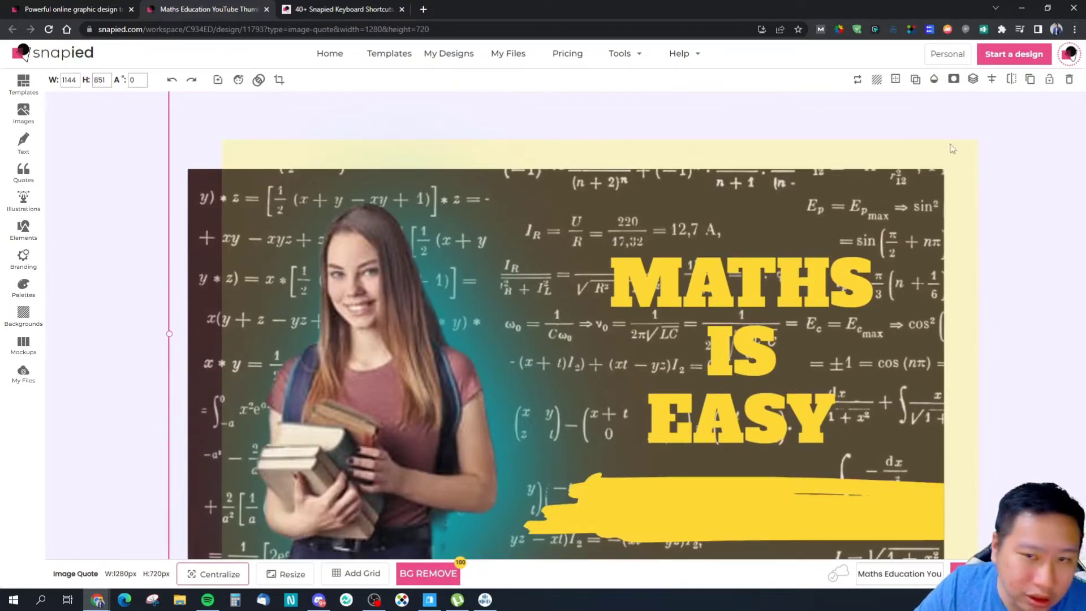
pyautogui.click(915, 80)
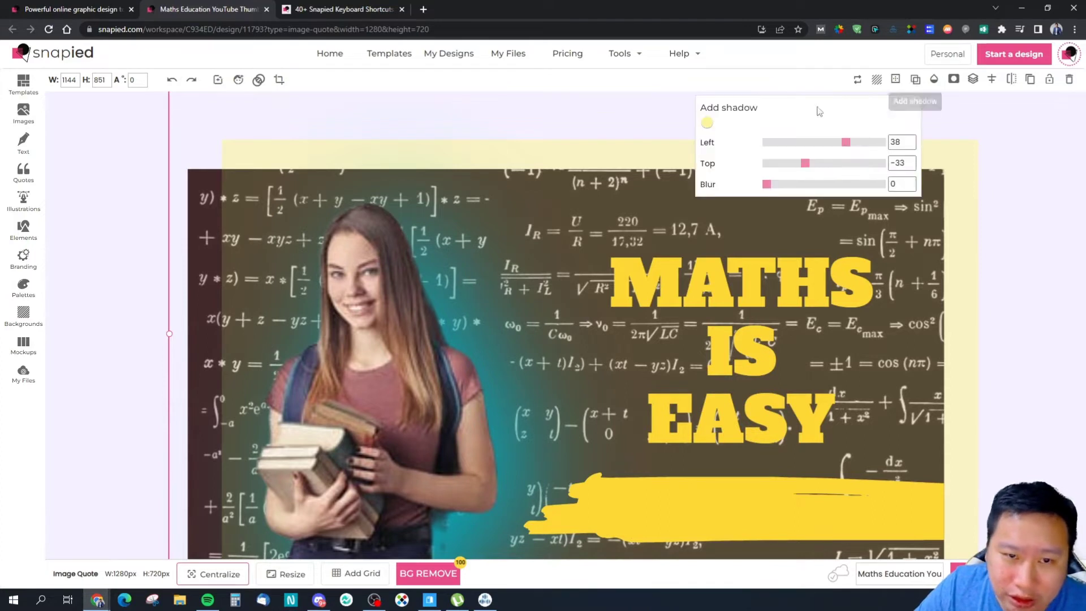
pyautogui.moveTo(843, 146); pyautogui.dragTo(825, 170)
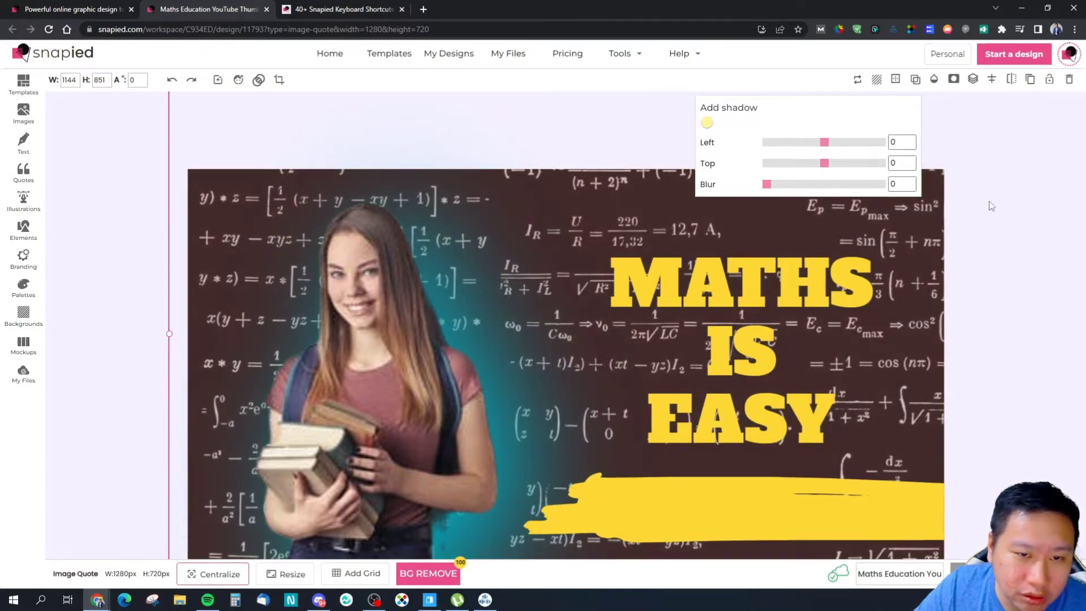
pyautogui.click(965, 218)
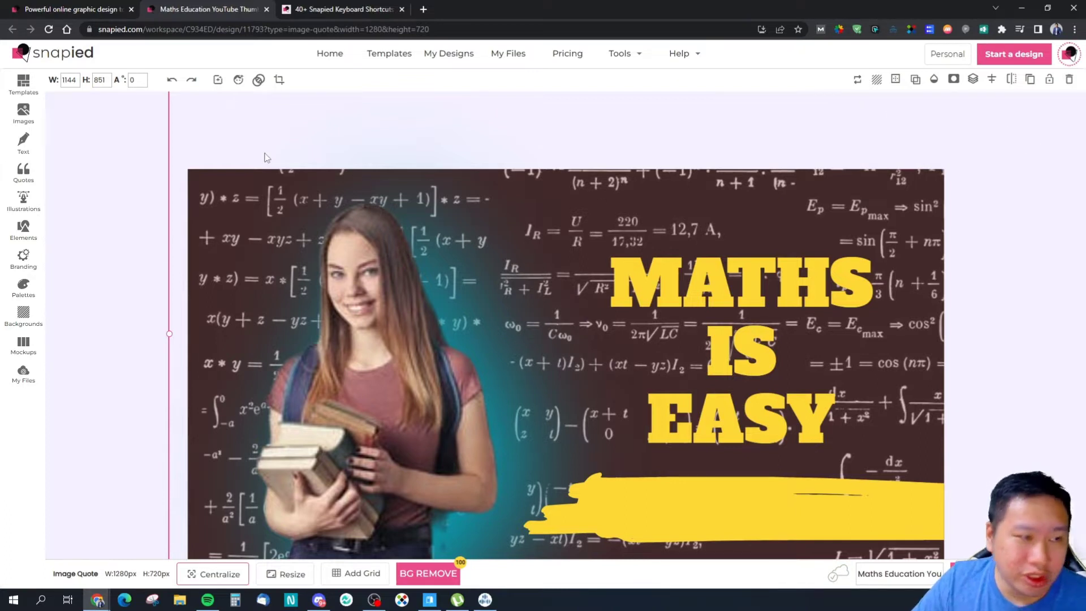
# - Try the teardrop-shaped image frame on the woman's photo, and switch the photo to the heart frame
pyautogui.click(134, 193)
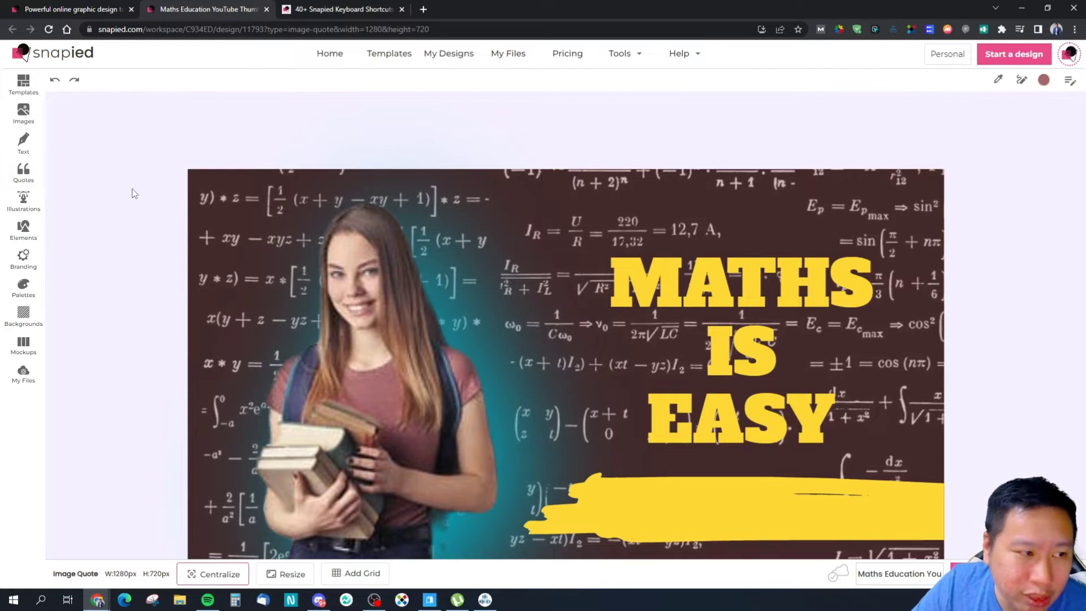
pyautogui.click(356, 304)
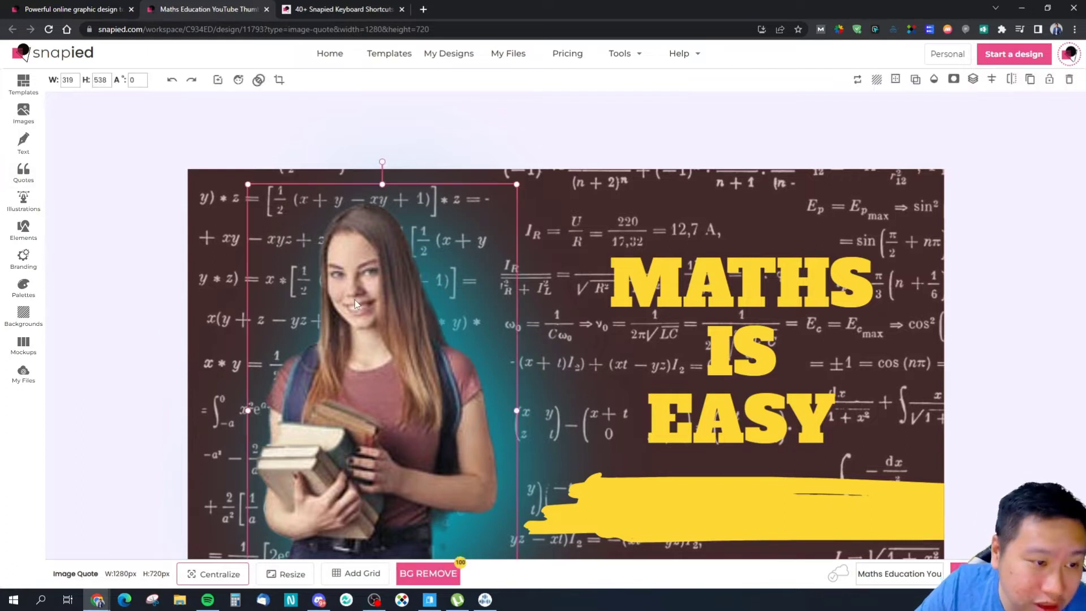
pyautogui.click(955, 80)
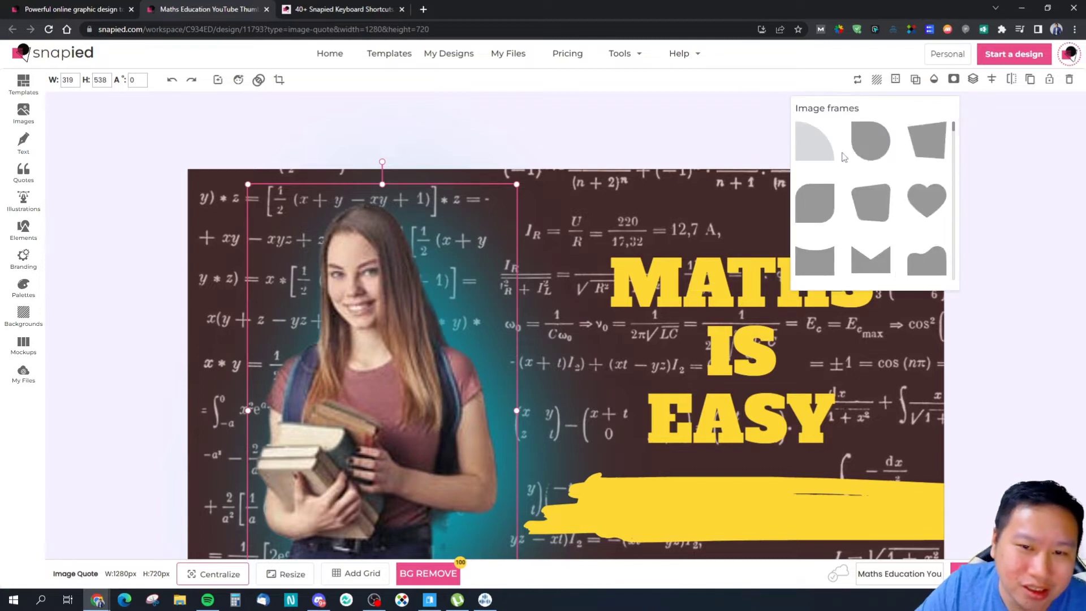
pyautogui.click(866, 150)
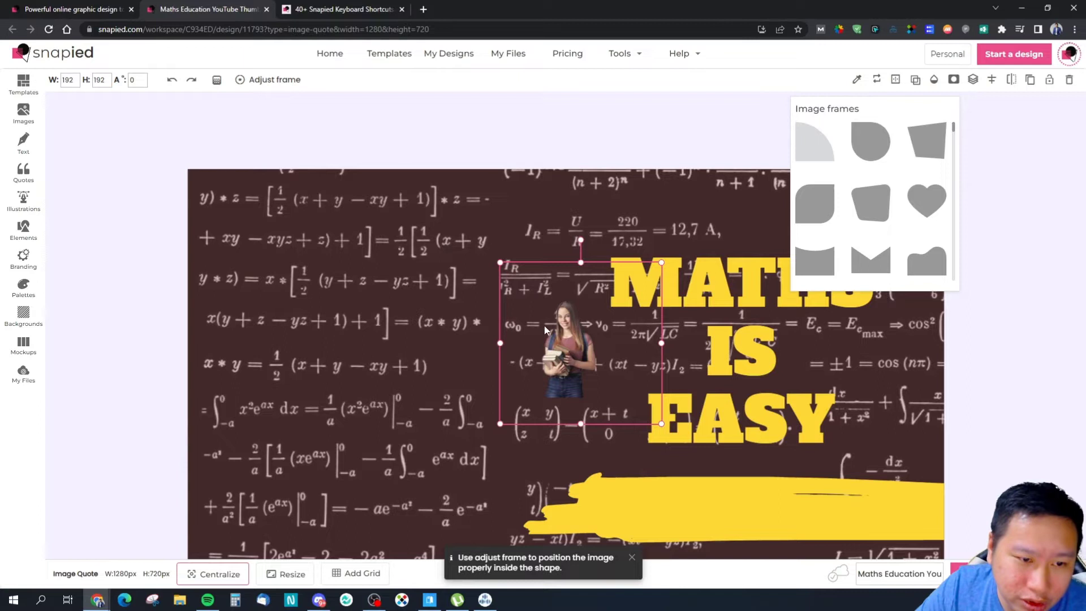
pyautogui.click(936, 202)
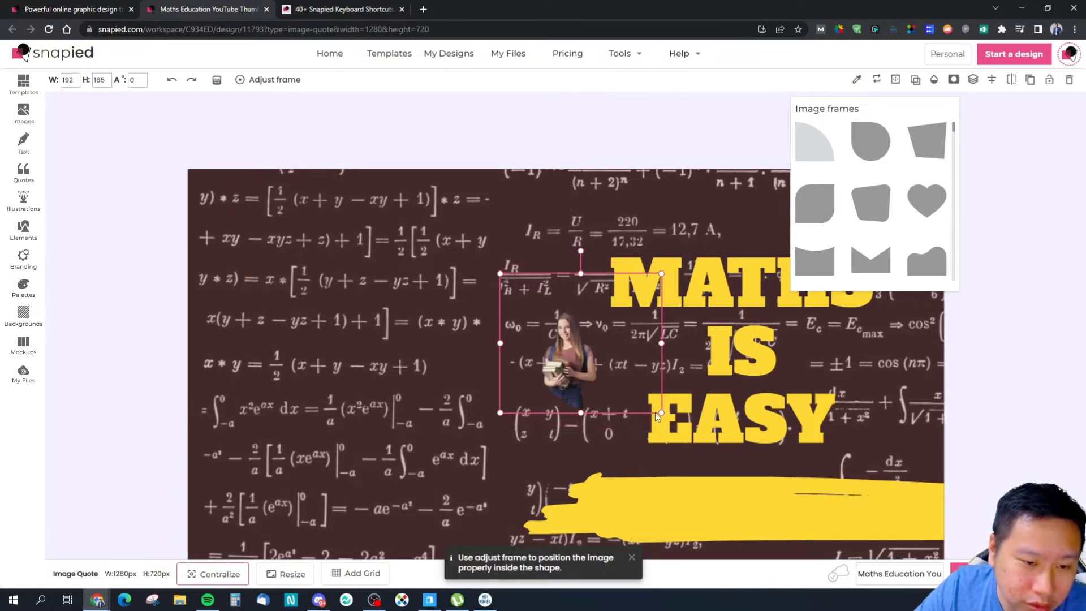
pyautogui.click(666, 414)
pyautogui.click(579, 376)
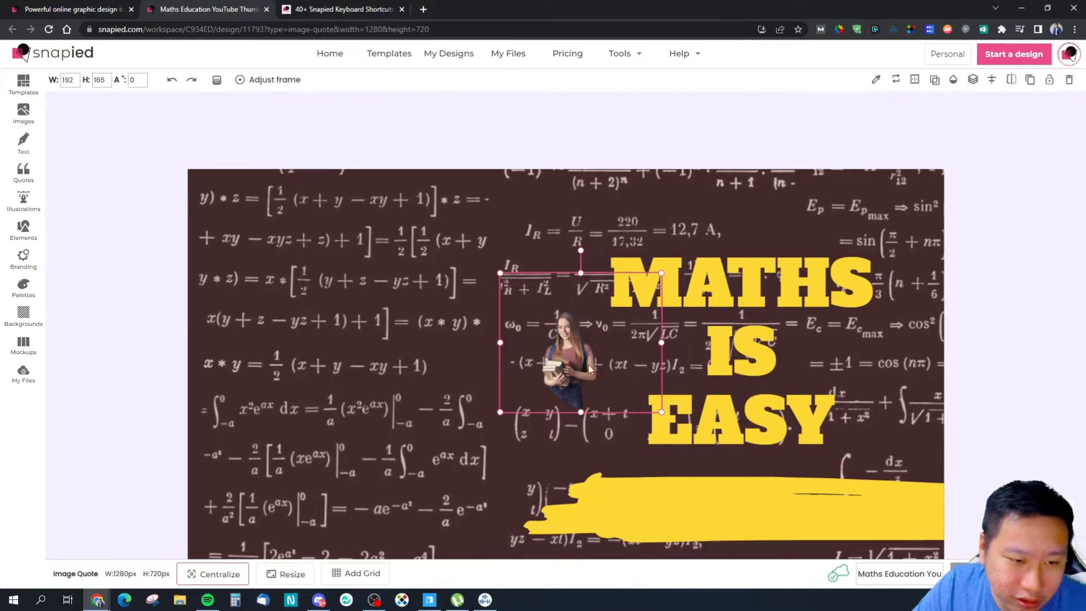
# - Enlarge the heart-framed photo to about 258 by 222 px, and undo changes until only the word "MATHS" remains on the formula background
pyautogui.moveTo(661, 412); pyautogui.dragTo(720, 461)
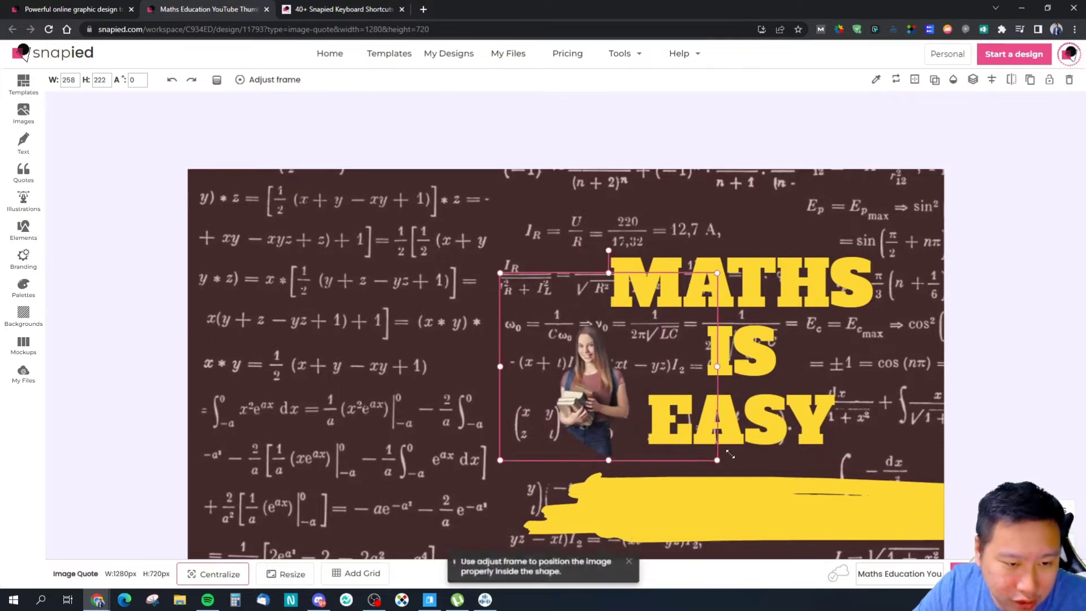
pyautogui.hotkey('ctrl', 'z')
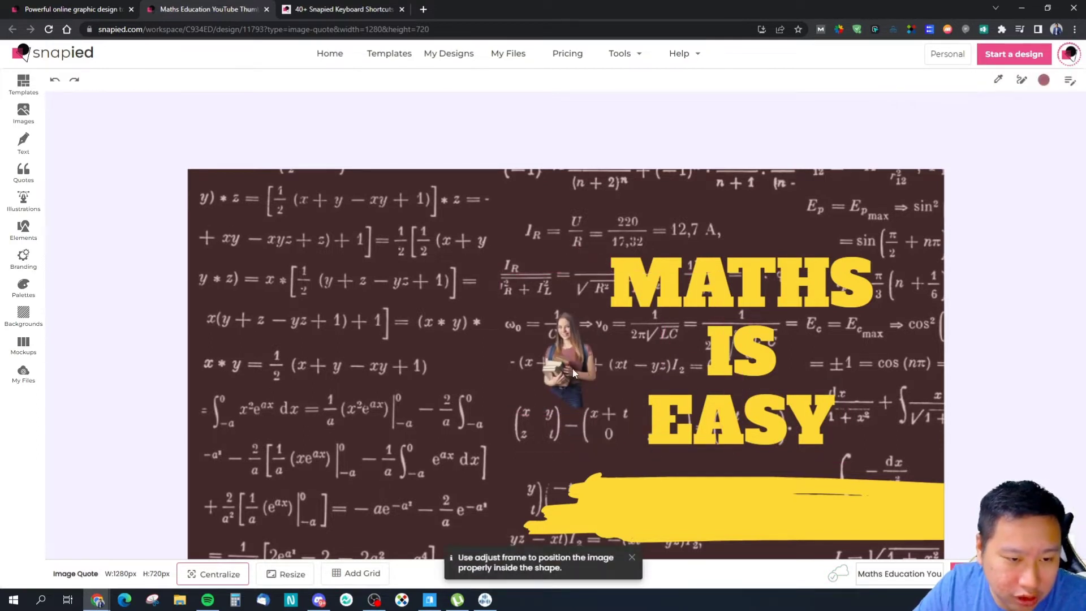
pyautogui.hotkey('ctrl', 'z')
pyautogui.hotkey('ctrl', 'z')
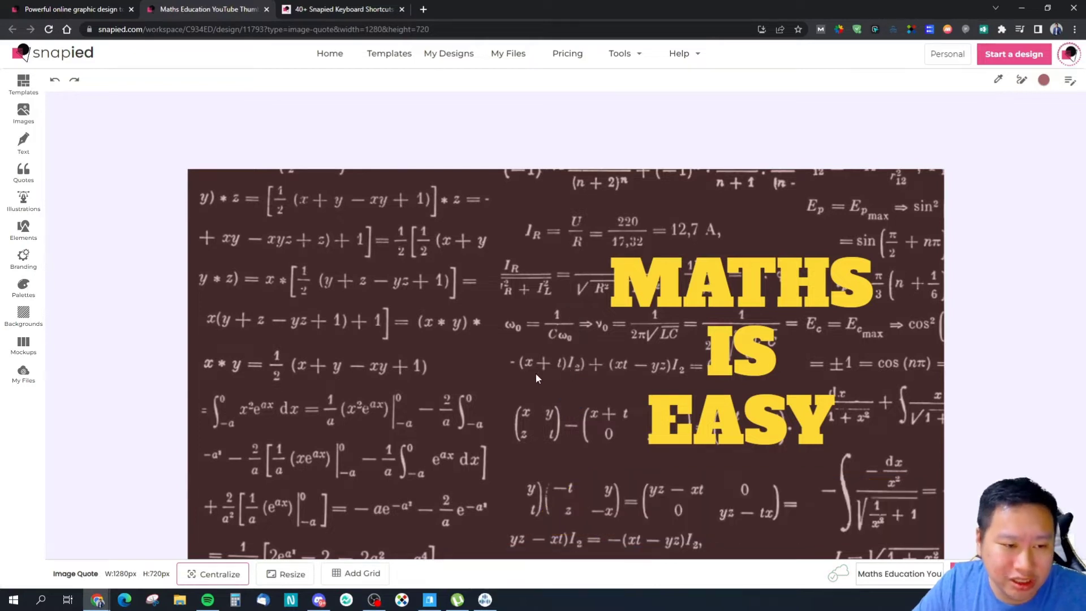
pyautogui.click(23, 85)
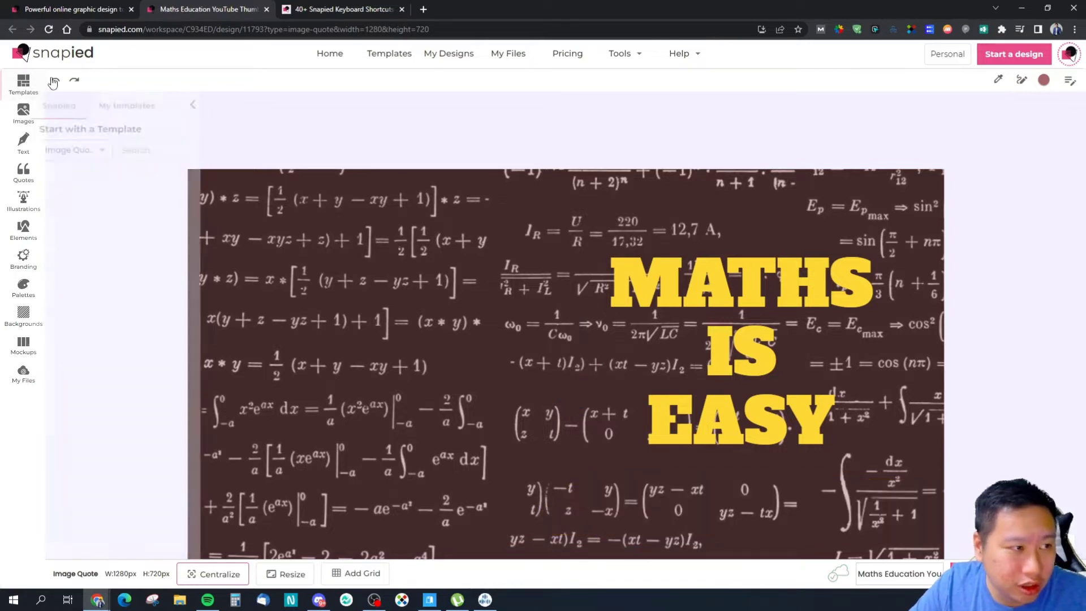
pyautogui.hotkey('ctrl', 'z')
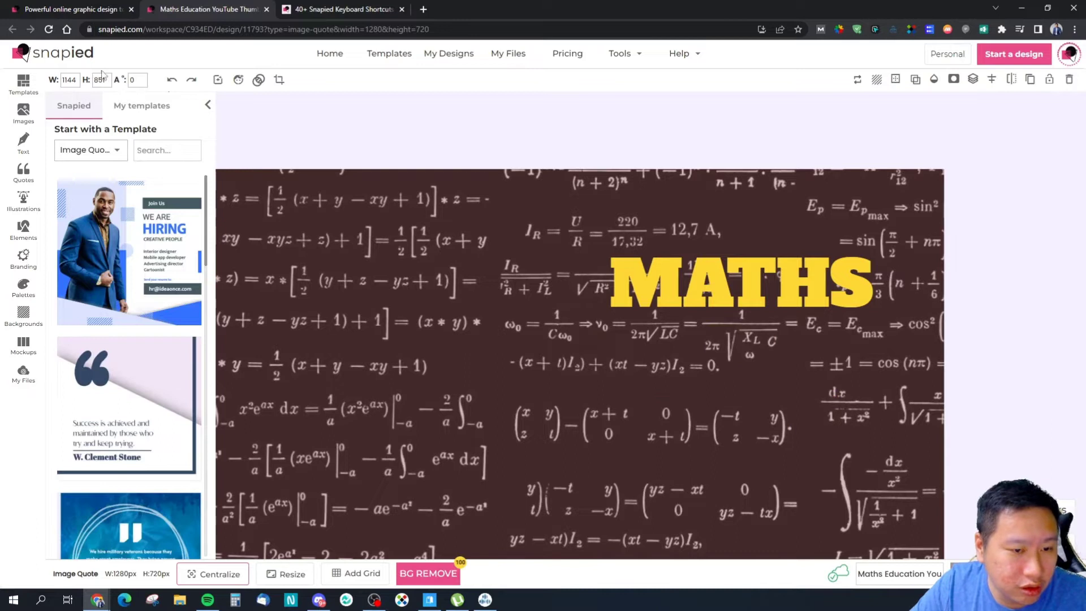
pyautogui.click(207, 104)
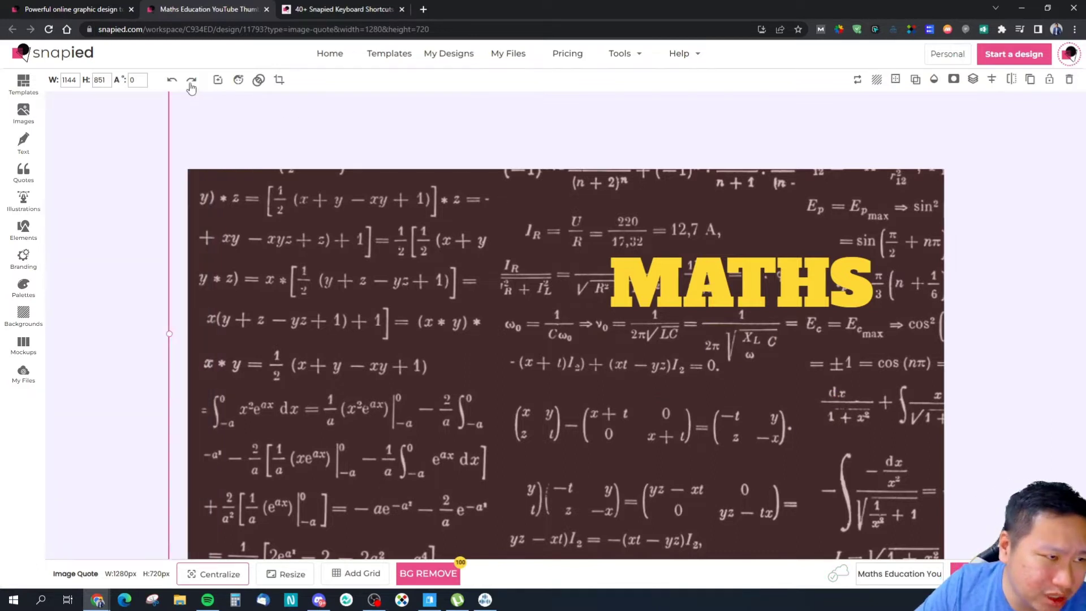
# - Redo the undone changes to restore the "IS" and "EASY" words, the yellow brush stroke and the heart-framed photo
pyautogui.hotkey('ctrl', 'y')
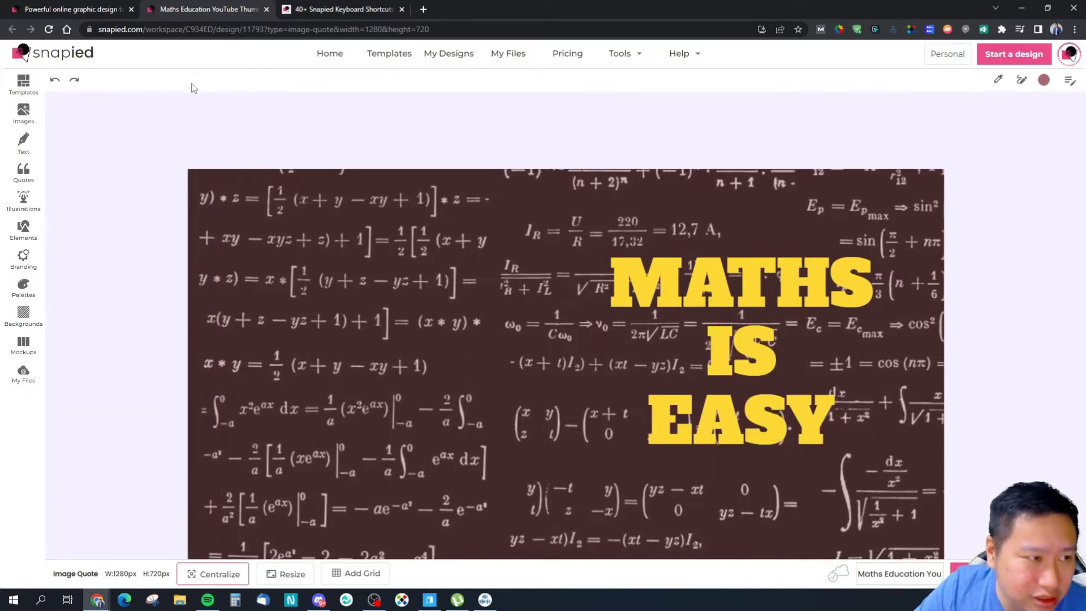
pyautogui.click(78, 81)
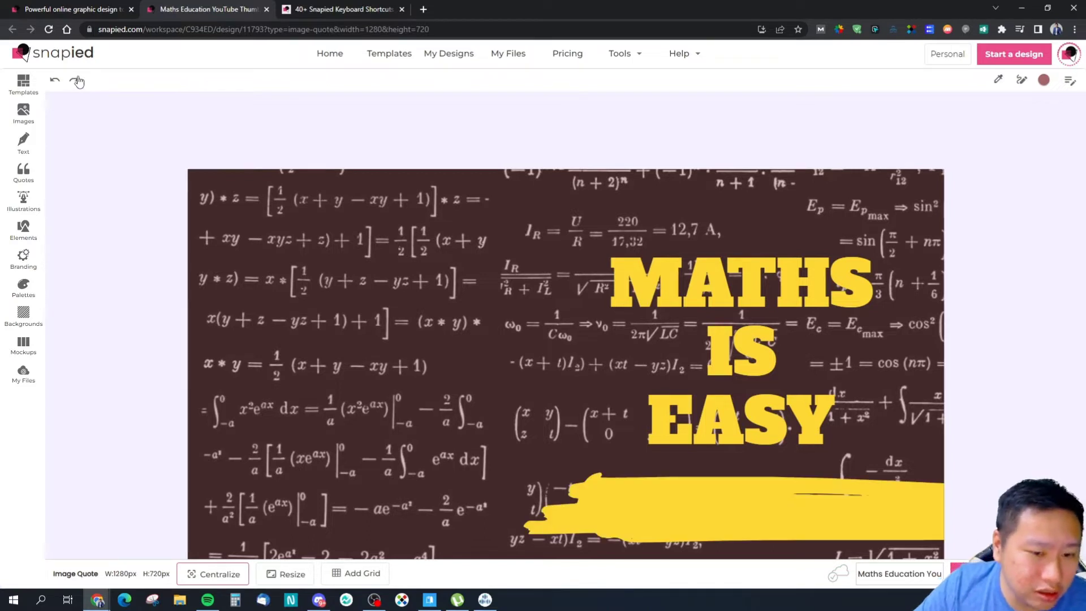
pyautogui.click(76, 81)
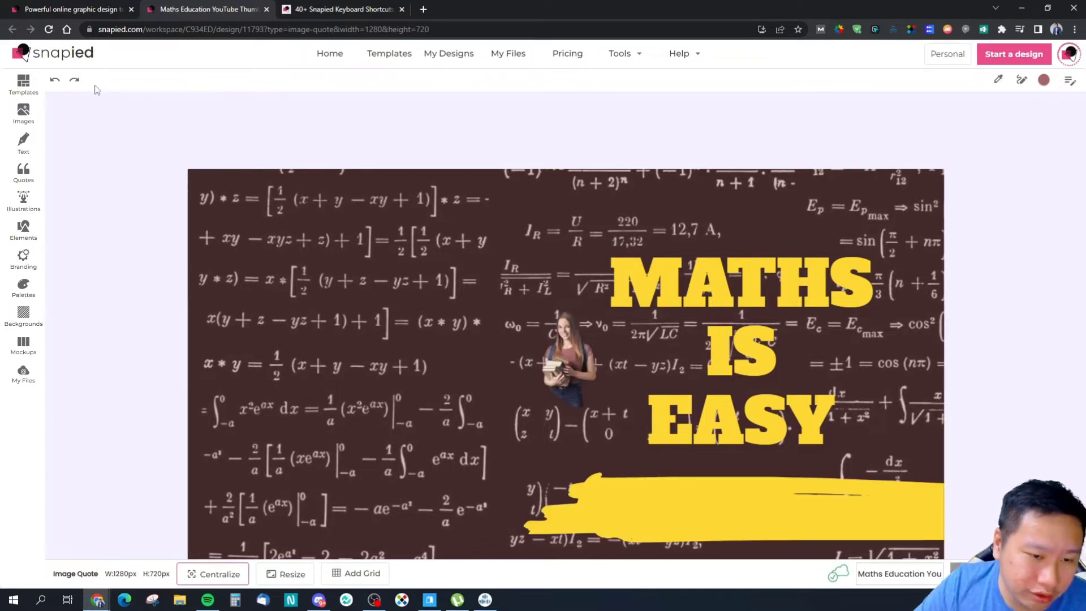
# - Review the layer position options for the heart-framed photo of the woman
pyautogui.click(569, 359)
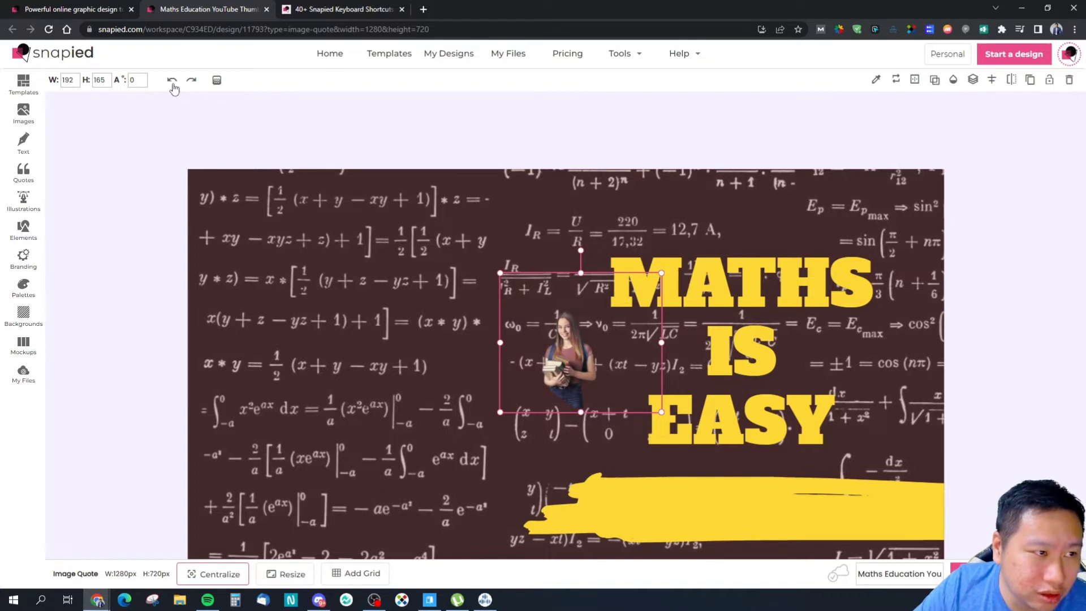
pyautogui.click(973, 80)
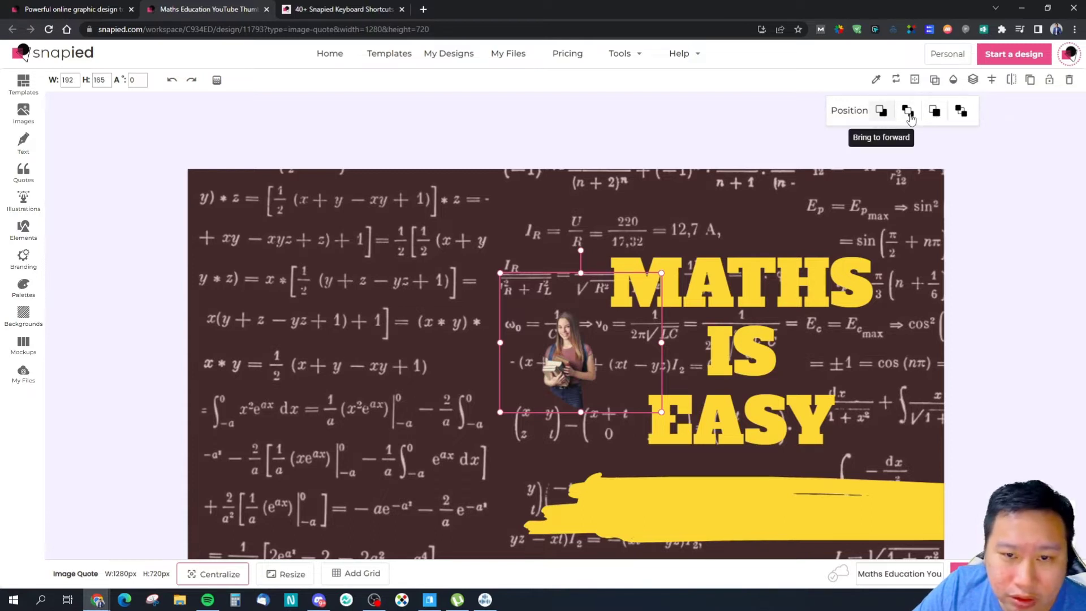
pyautogui.click(1005, 111)
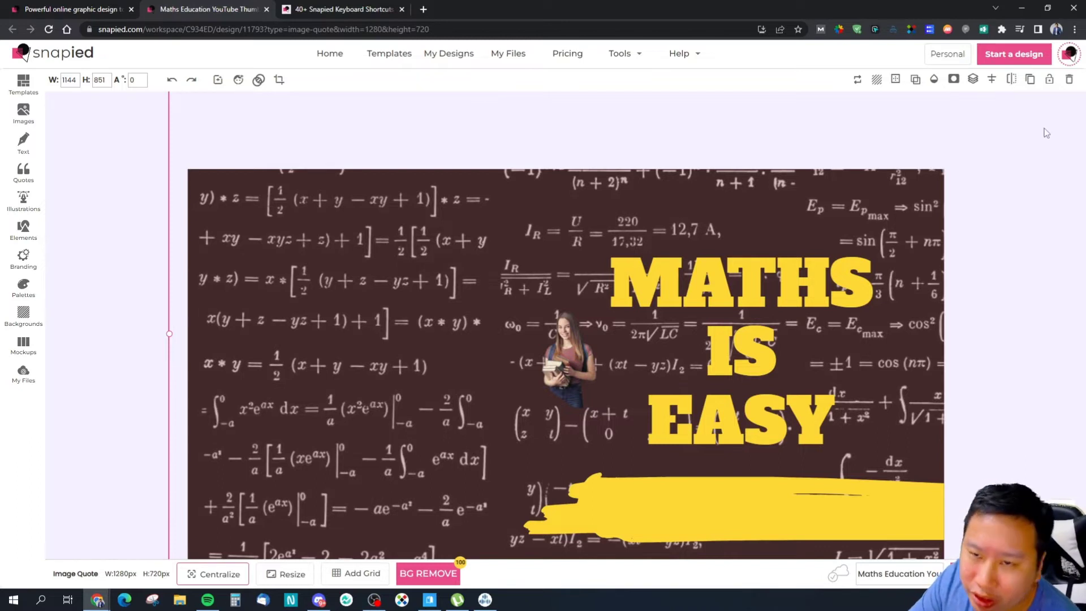
# - Shift the formula background slightly within the thumbnail and lock it in place
pyautogui.click(571, 338)
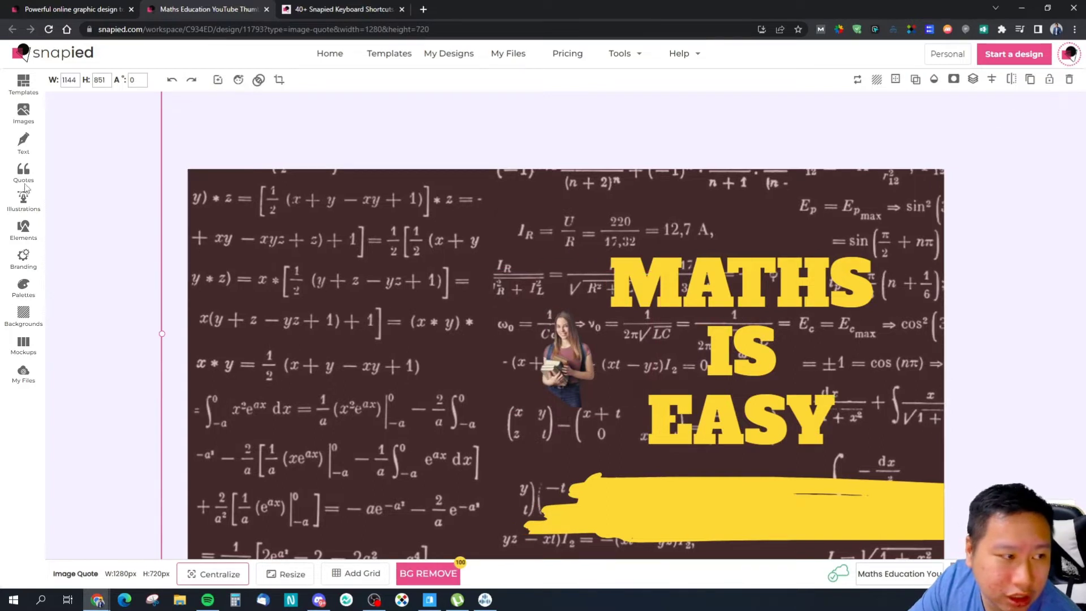
pyautogui.moveTo(227, 149); pyautogui.dragTo(230, 148)
pyautogui.moveTo(302, 188)
pyautogui.mouseDown()
pyautogui.moveTo(315, 199)
pyautogui.moveTo(295, 205)
pyautogui.mouseUp()
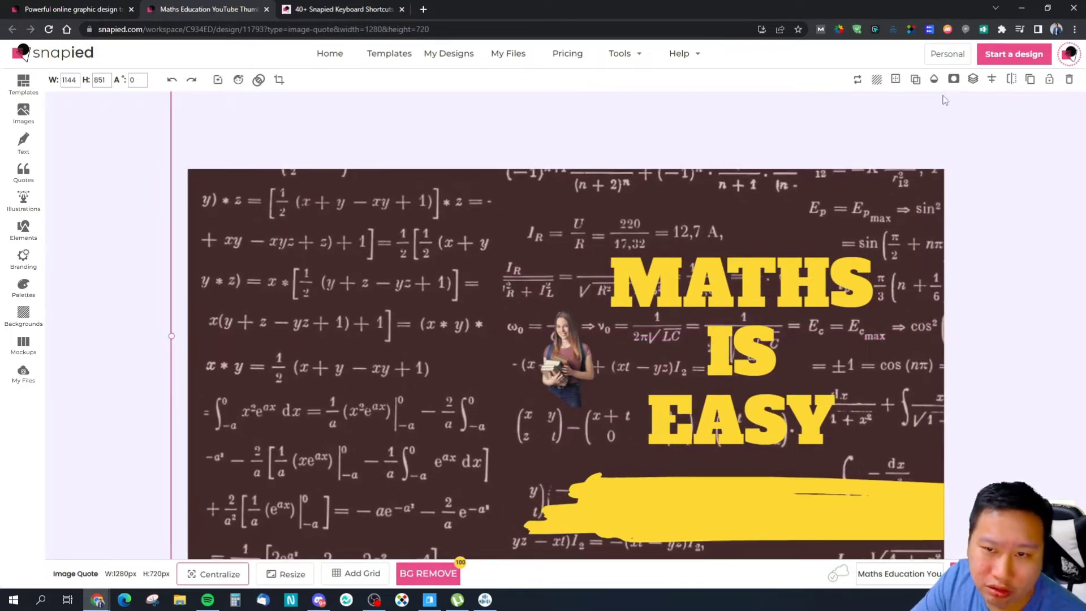
pyautogui.click(1049, 79)
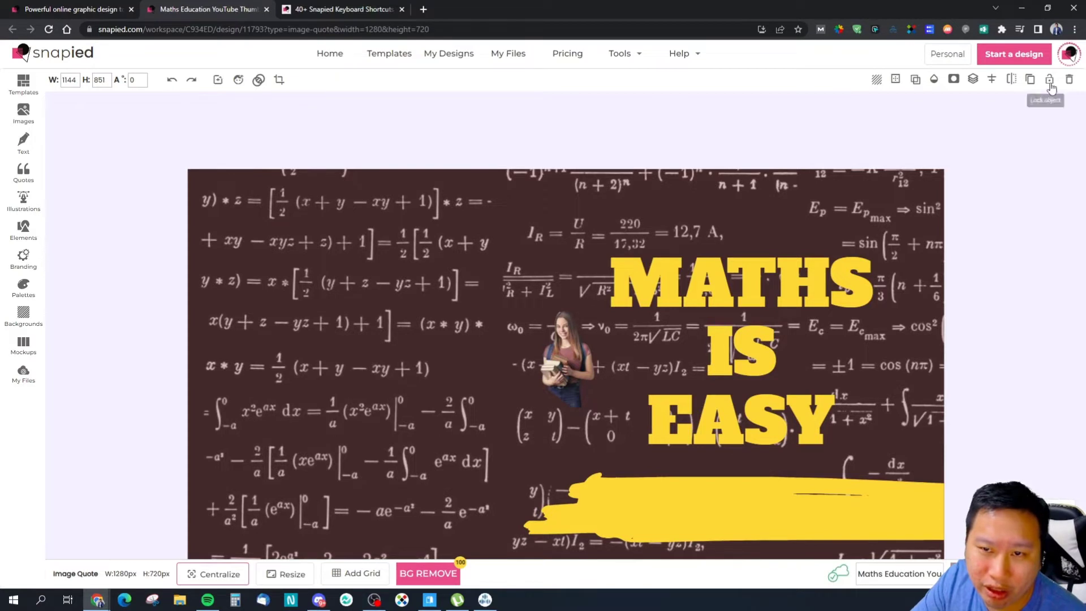
pyautogui.click(553, 165)
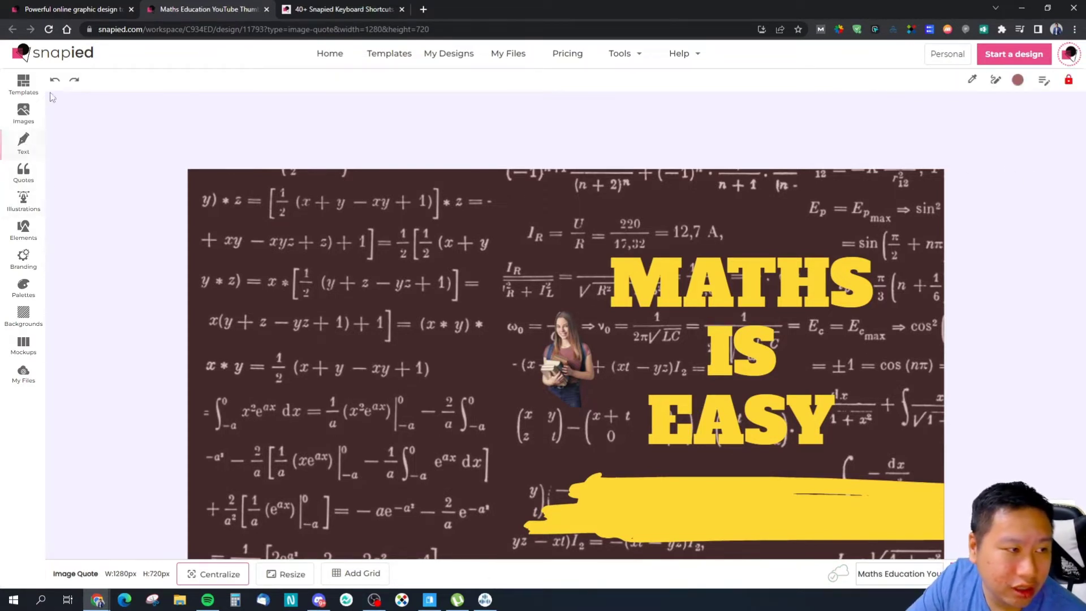
# - Look through the stock photo collections from Pexels and Unsplash
pyautogui.click(23, 88)
pyautogui.click(23, 113)
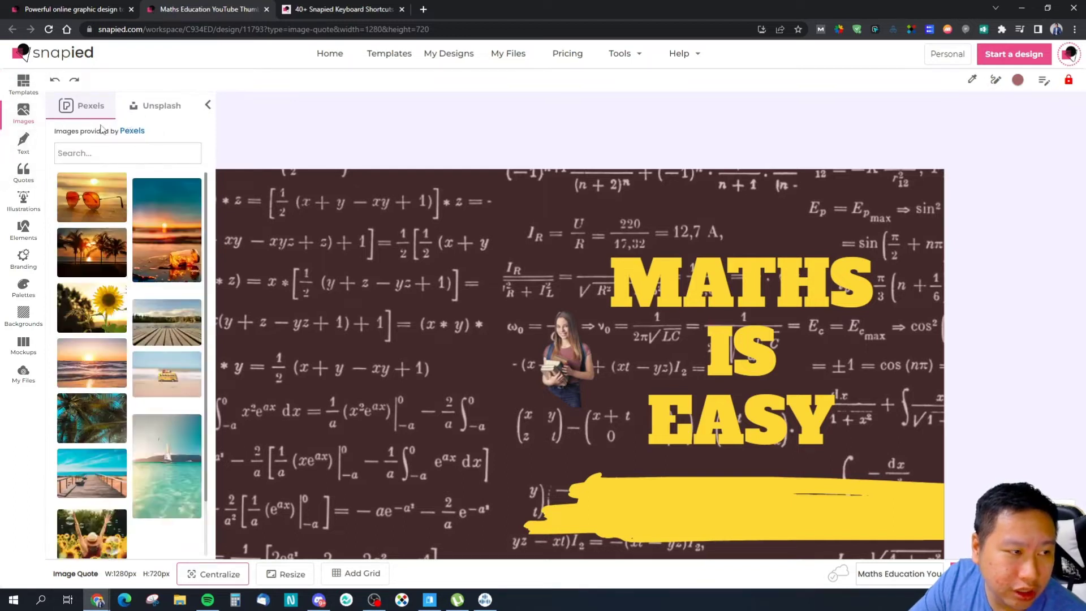
pyautogui.click(208, 105)
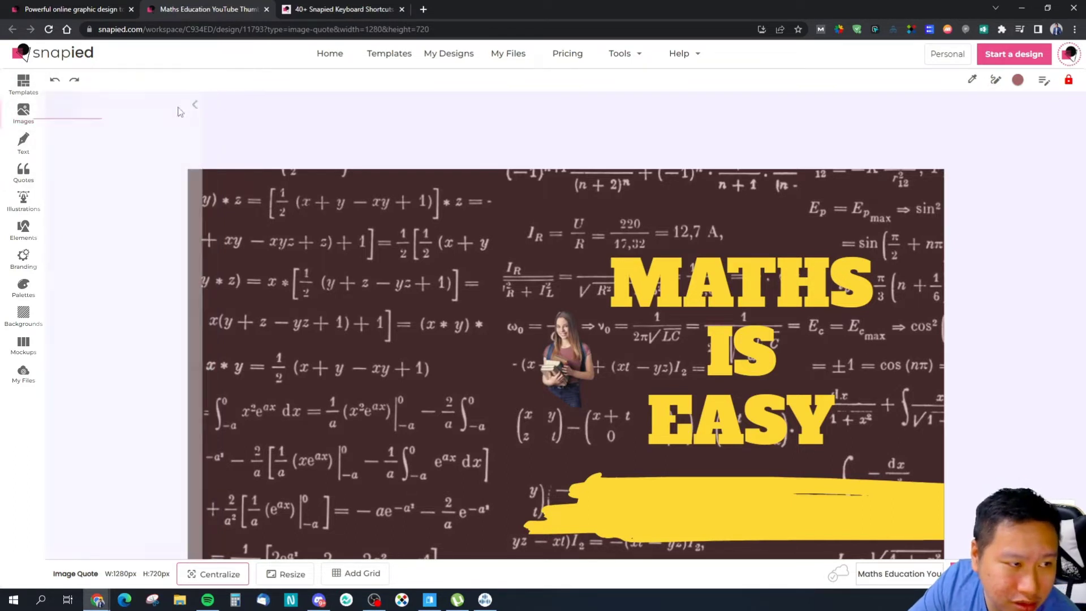
pyautogui.click(23, 111)
pyautogui.click(154, 107)
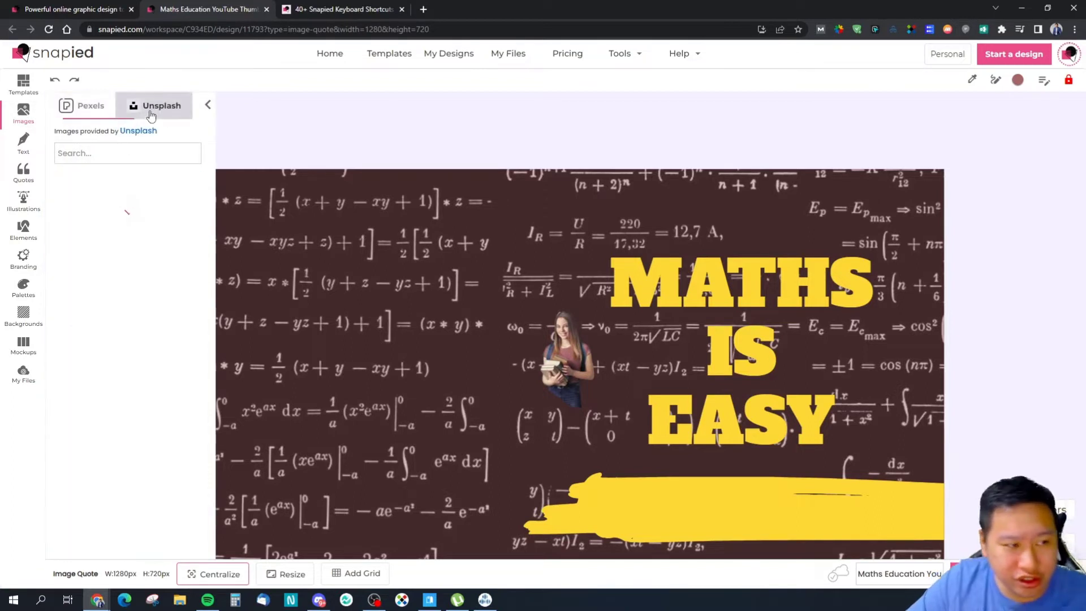
pyautogui.click(90, 107)
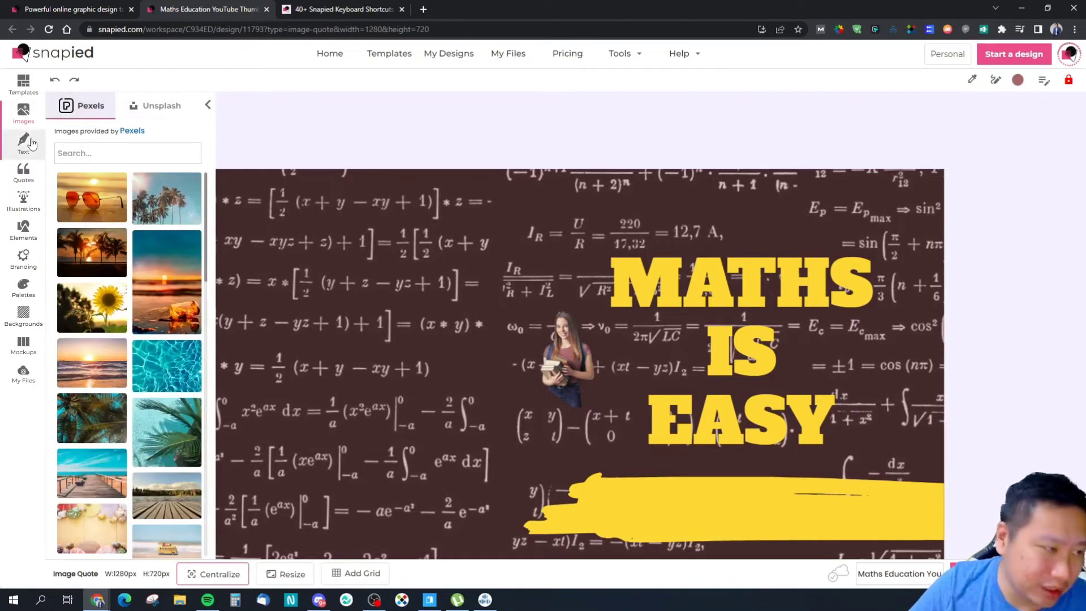
# - Add the "miss YOU SO MUCH" preset text design and place it on the empty left part of the thumbnail
pyautogui.click(23, 142)
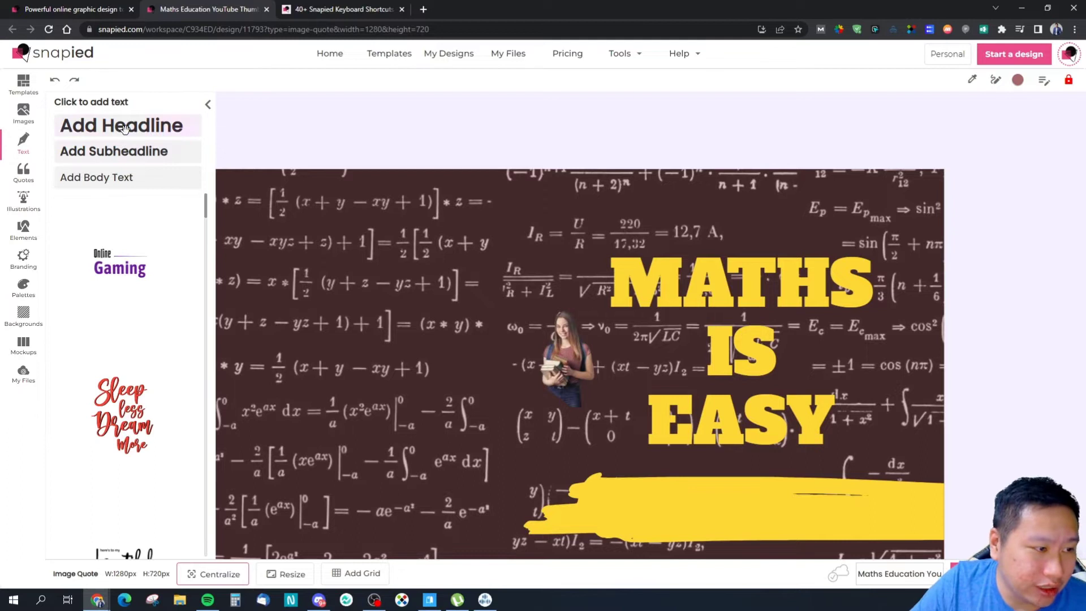
pyautogui.scroll(-5, 146, 405)
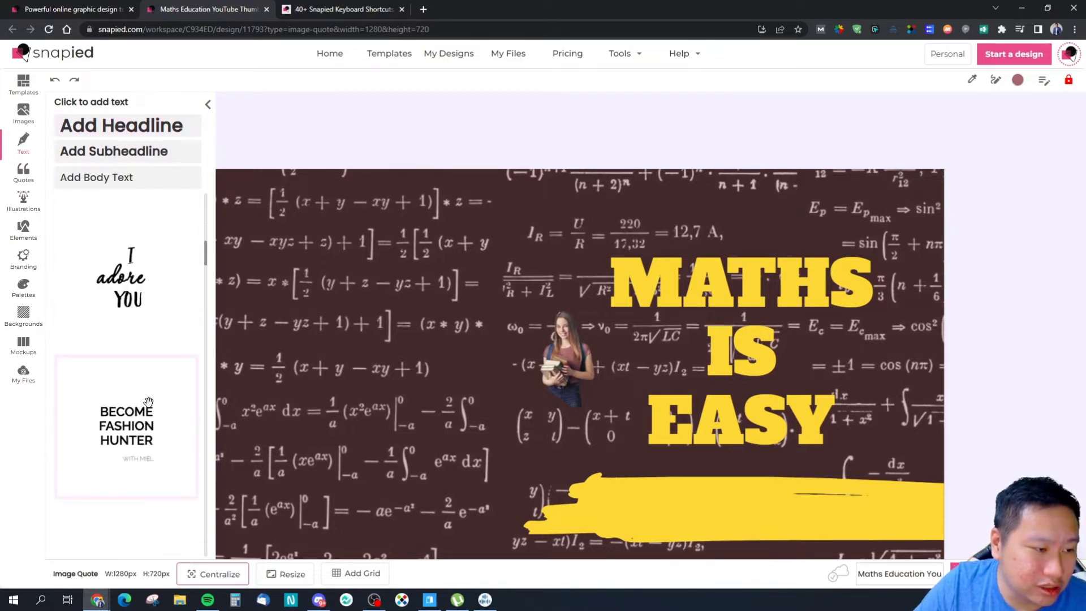
pyautogui.scroll(3, 150, 403)
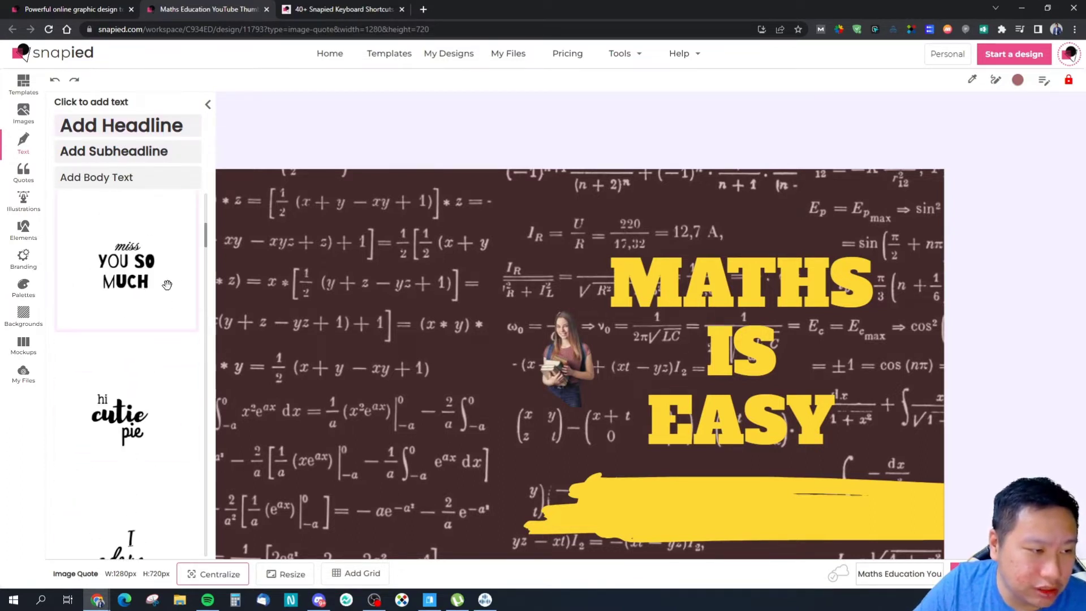
pyautogui.click(164, 281)
pyautogui.moveTo(517, 389); pyautogui.dragTo(323, 289)
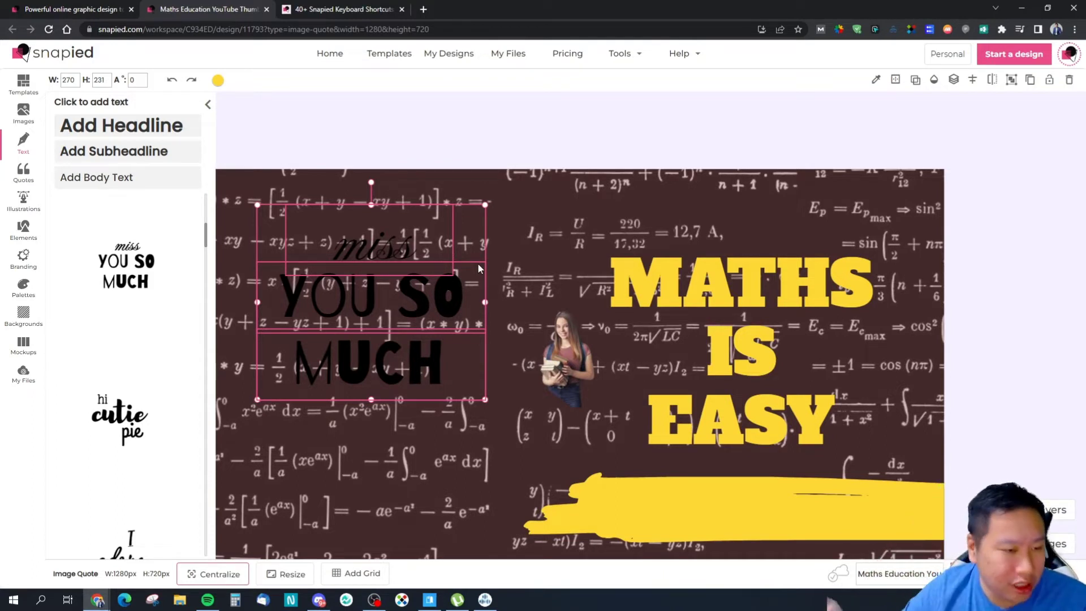
# - Add the Emma Goldman quote beginning "No one has yet realized the wealth of sympathy" and move it over the "MATHS" word
pyautogui.click(23, 172)
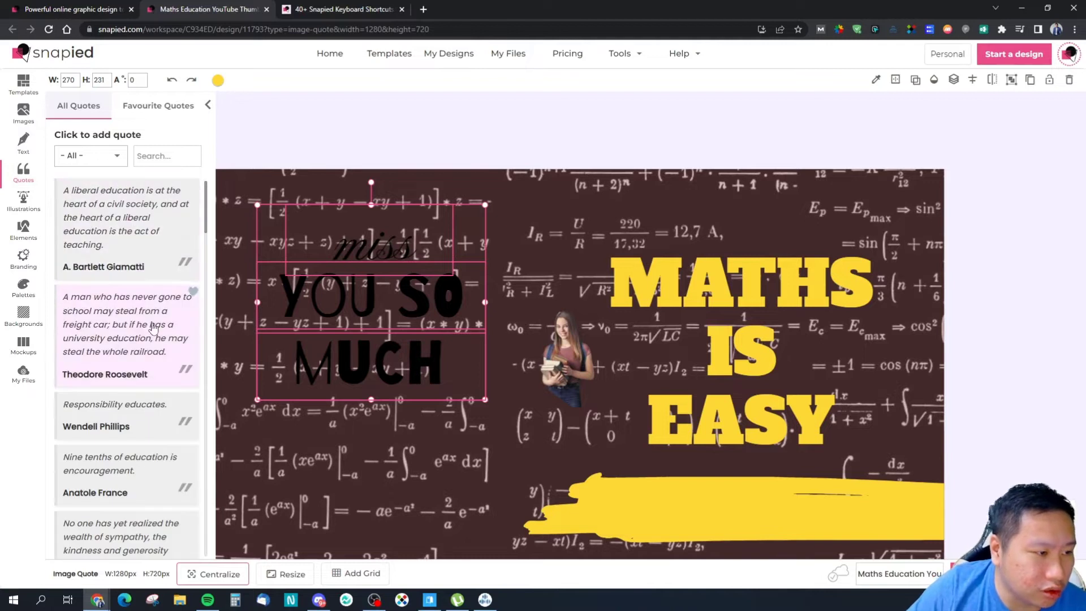
pyautogui.scroll(-3, 133, 291)
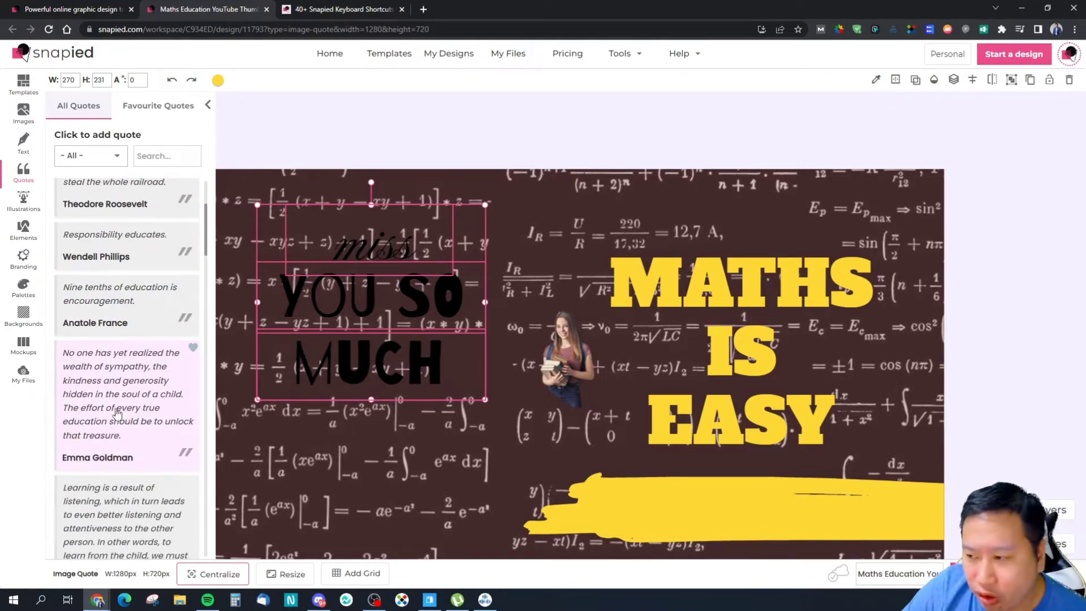
pyautogui.scroll(-2, 96, 419)
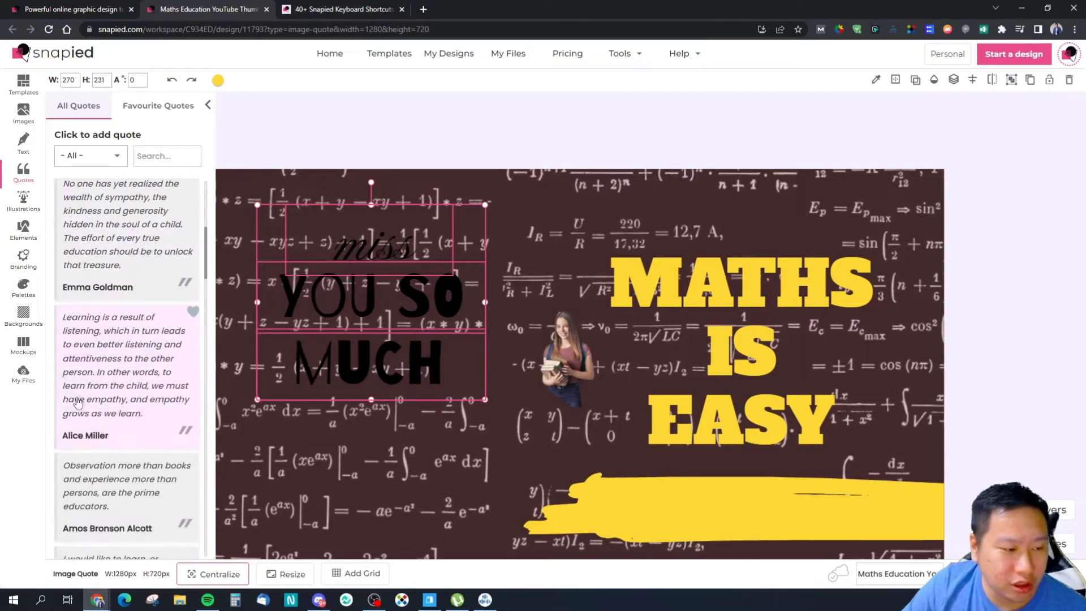
pyautogui.click(146, 356)
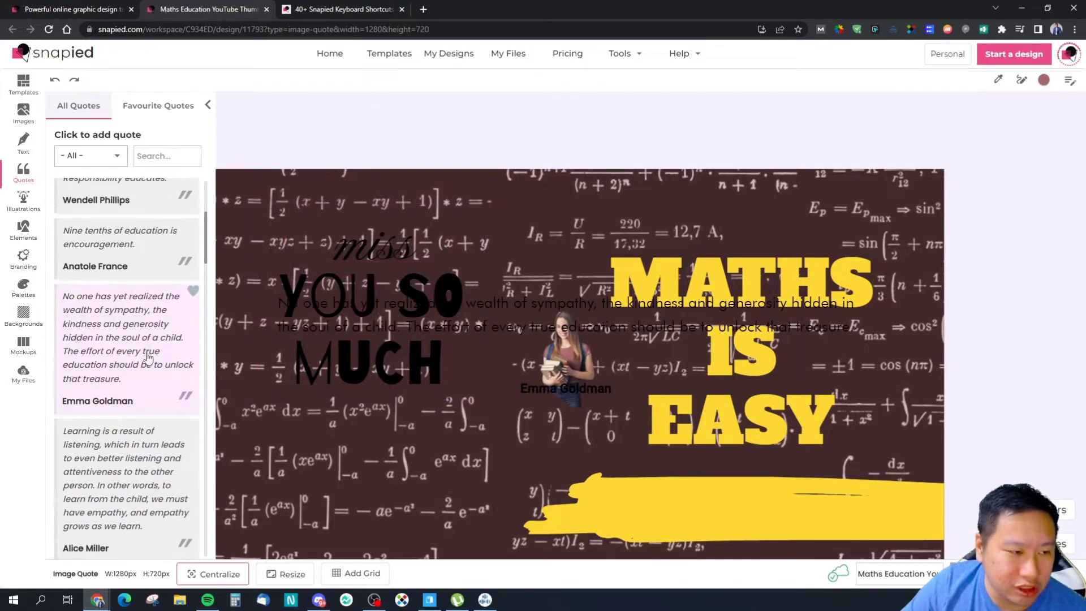
pyautogui.moveTo(538, 312); pyautogui.dragTo(628, 274)
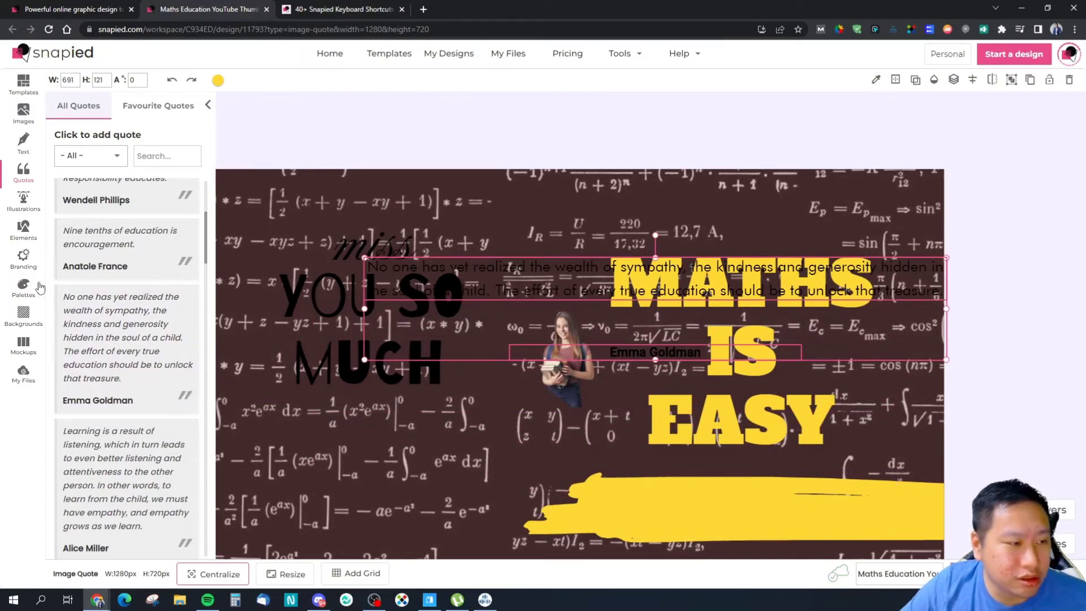
# - Add the popular illustration of a woman at a desk with a large screen and plant to the middle of the thumbnail
pyautogui.click(26, 200)
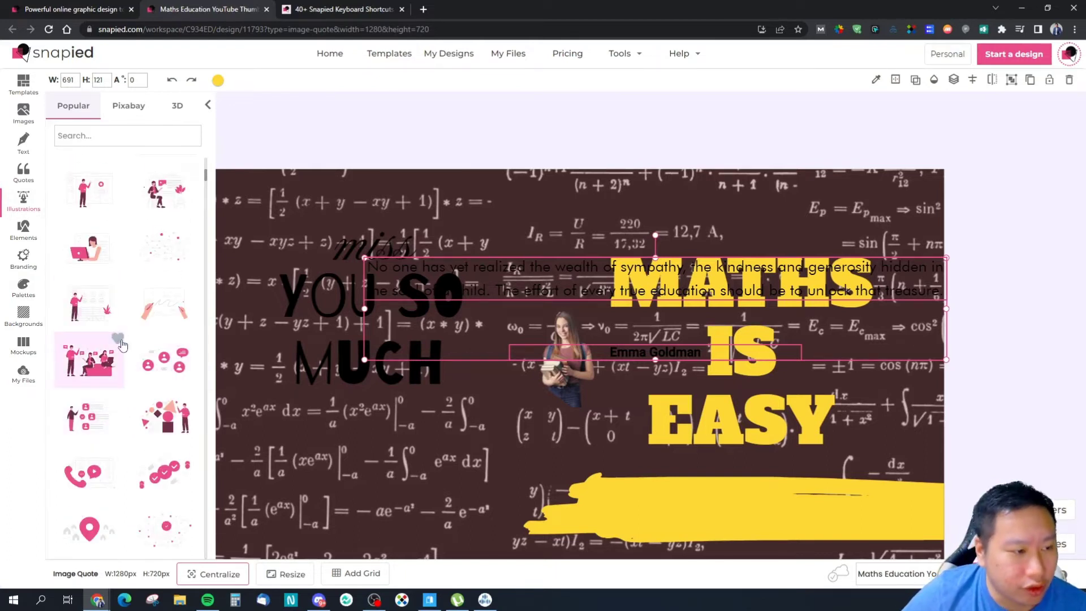
pyautogui.scroll(-6, 117, 342)
pyautogui.scroll(-13, 116, 342)
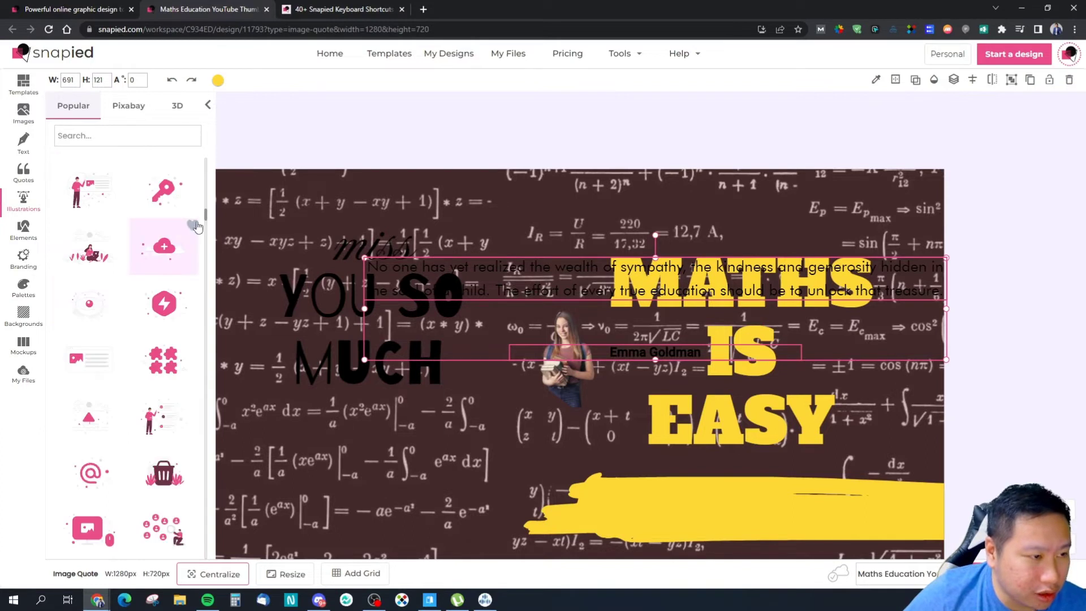
pyautogui.moveTo(206, 214); pyautogui.dragTo(207, 280)
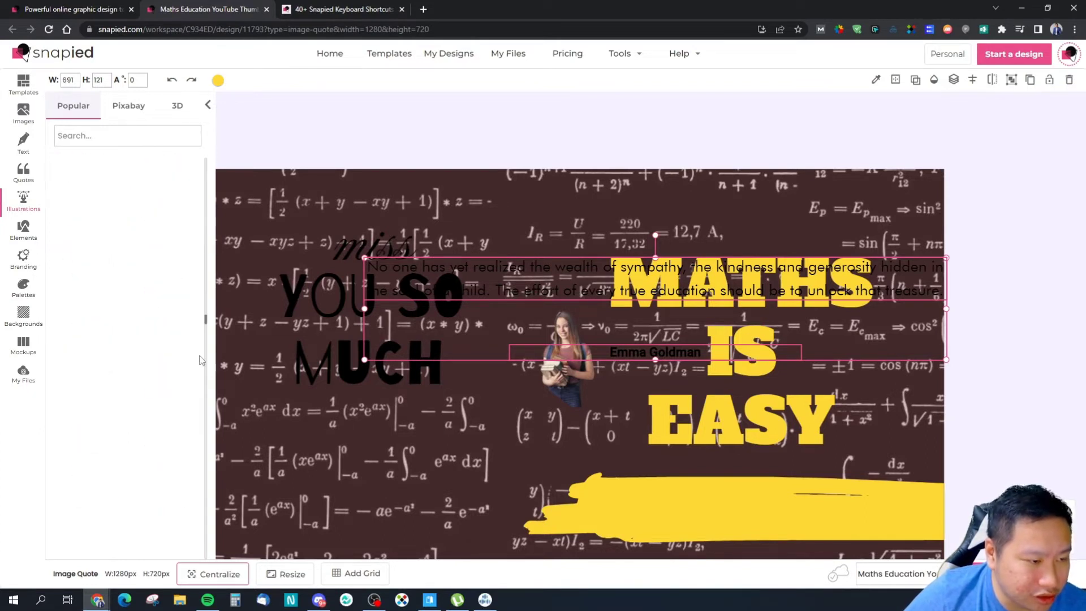
pyautogui.moveTo(206, 318); pyautogui.dragTo(223, 168)
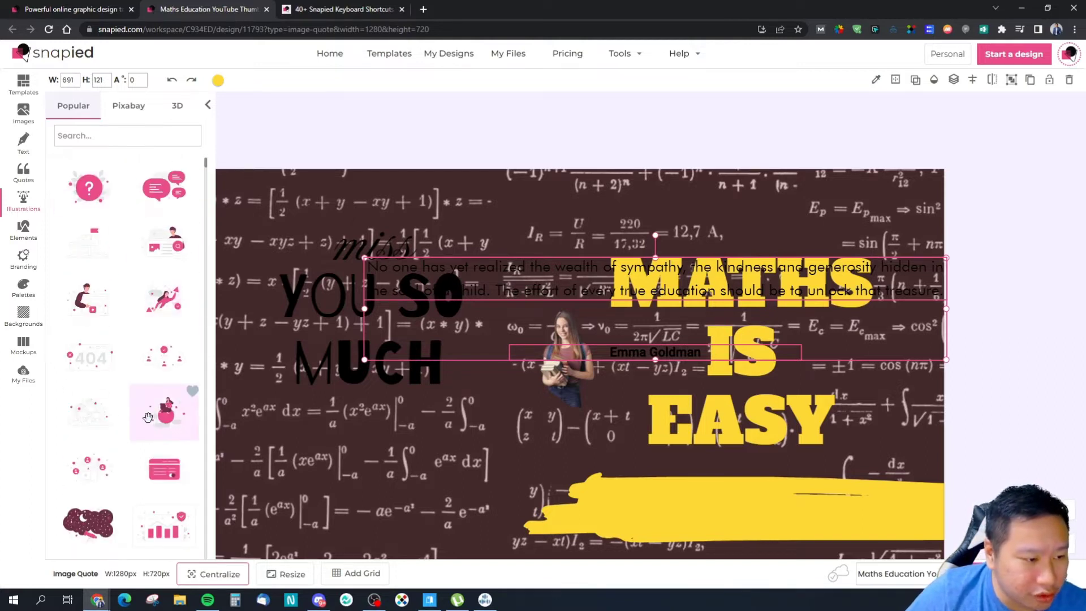
pyautogui.scroll(-3, 101, 378)
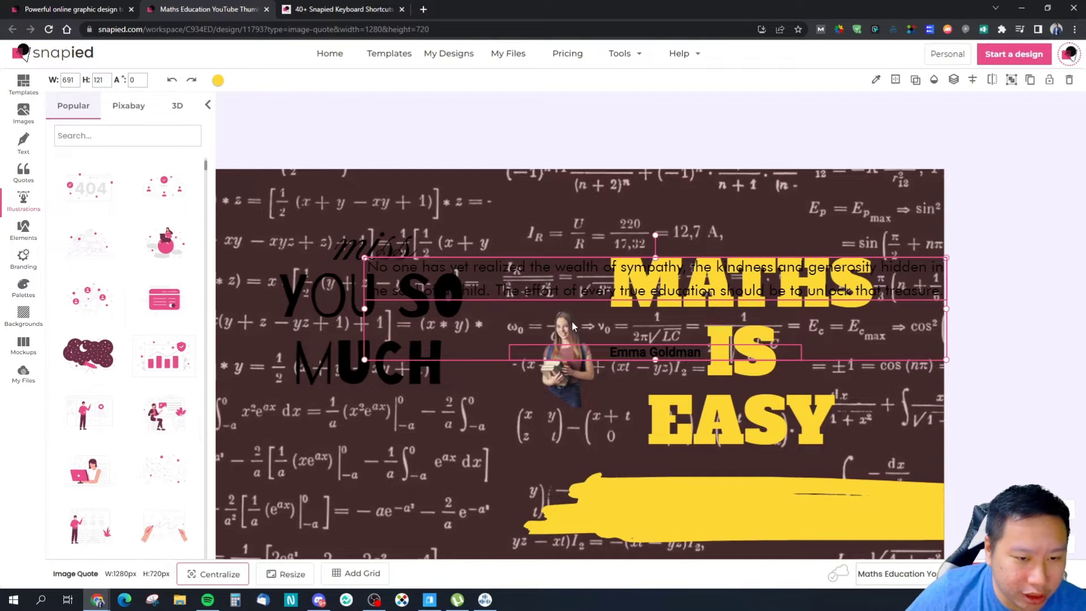
pyautogui.moveTo(572, 326); pyautogui.dragTo(564, 333)
pyautogui.moveTo(470, 430); pyautogui.dragTo(594, 421)
pyautogui.moveTo(396, 293); pyautogui.dragTo(413, 292)
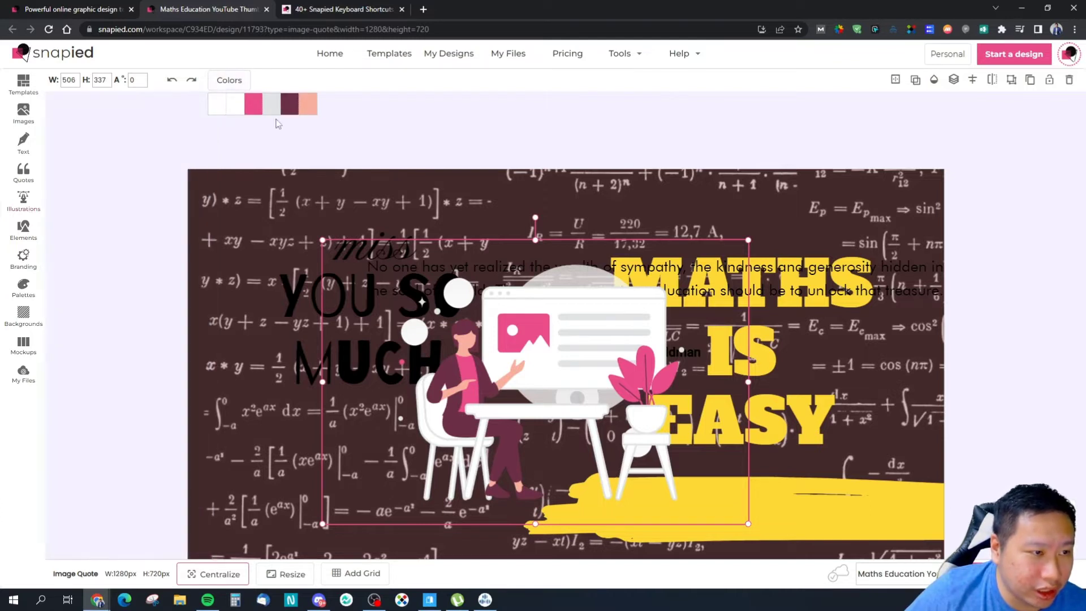
# - Recolour the pink parts of the desk illustration to blue
pyautogui.click(252, 107)
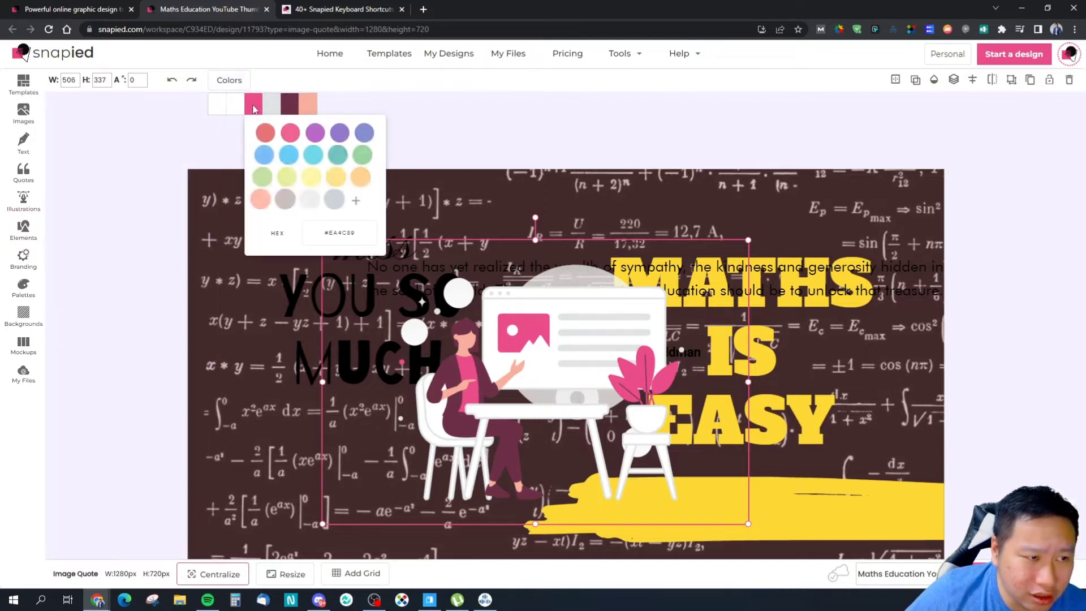
pyautogui.click(290, 162)
pyautogui.click(290, 157)
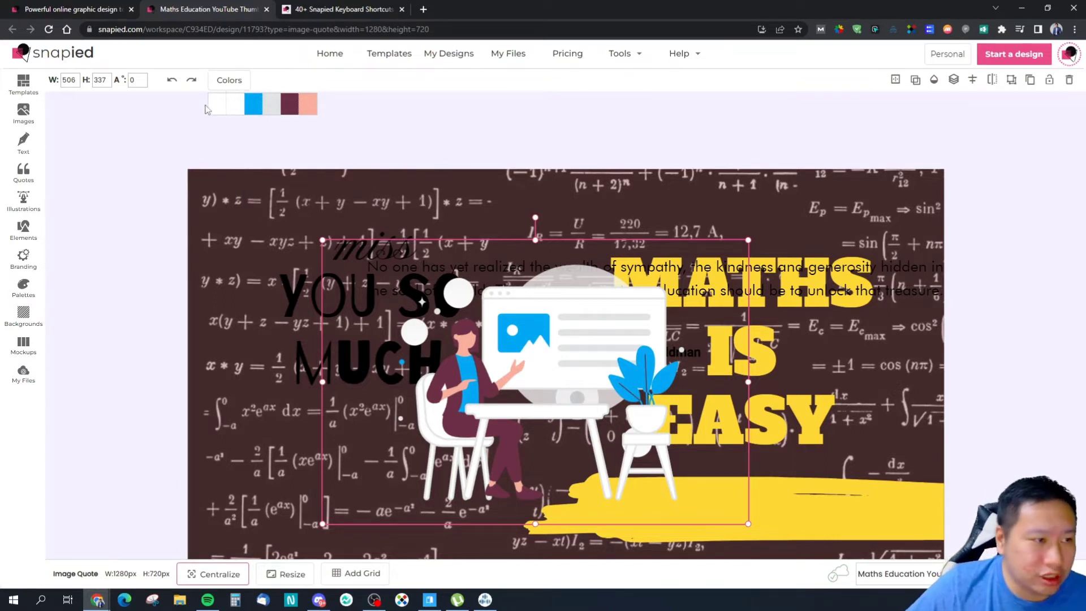
# - Look through the Pixabay, 3D and popular illustration collections
pyautogui.click(24, 201)
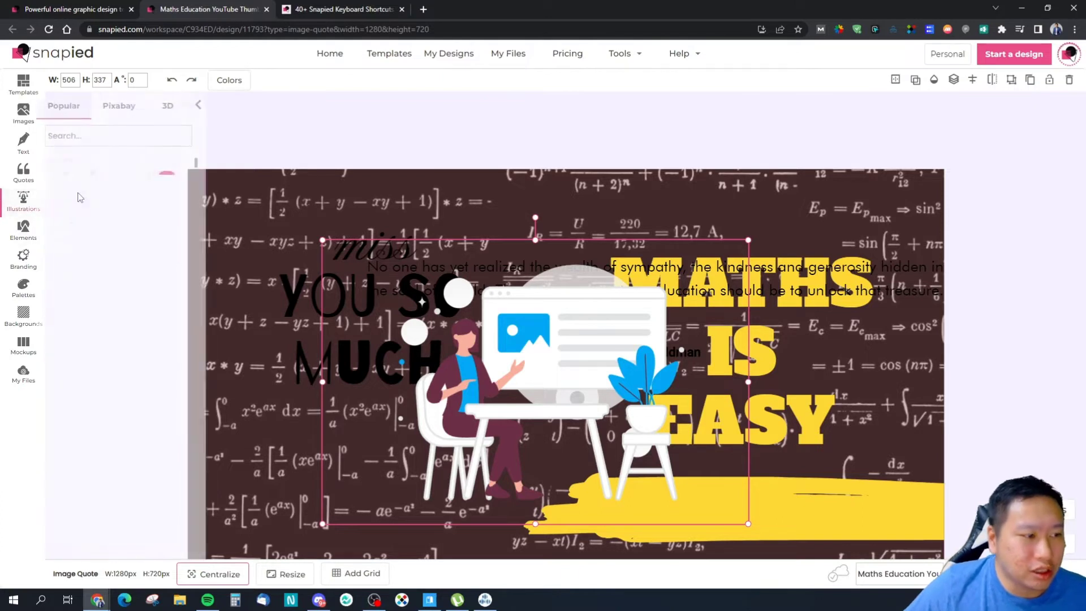
pyautogui.click(127, 107)
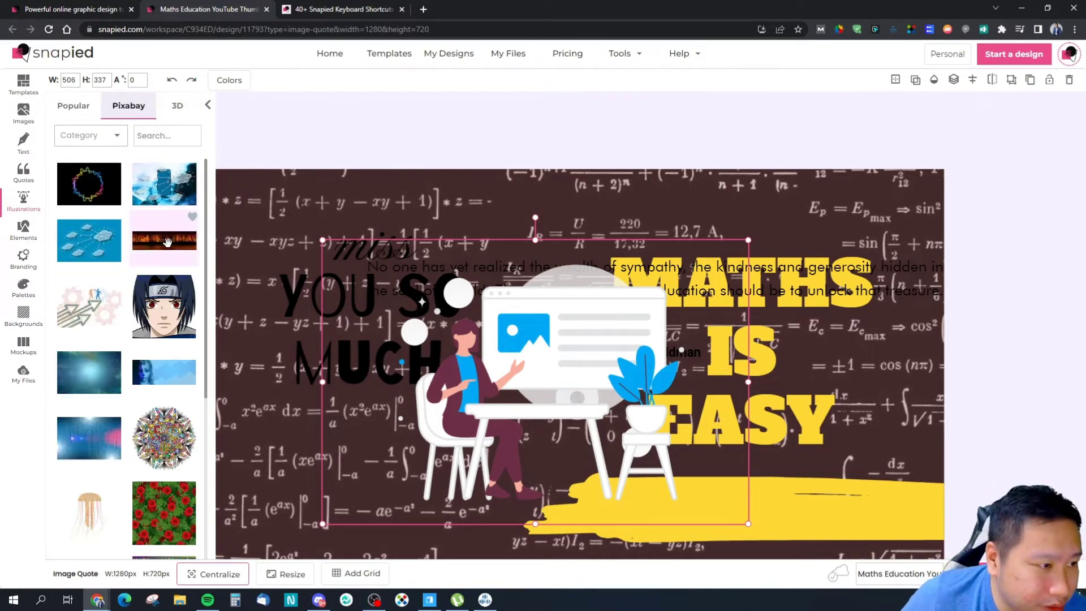
pyautogui.click(179, 109)
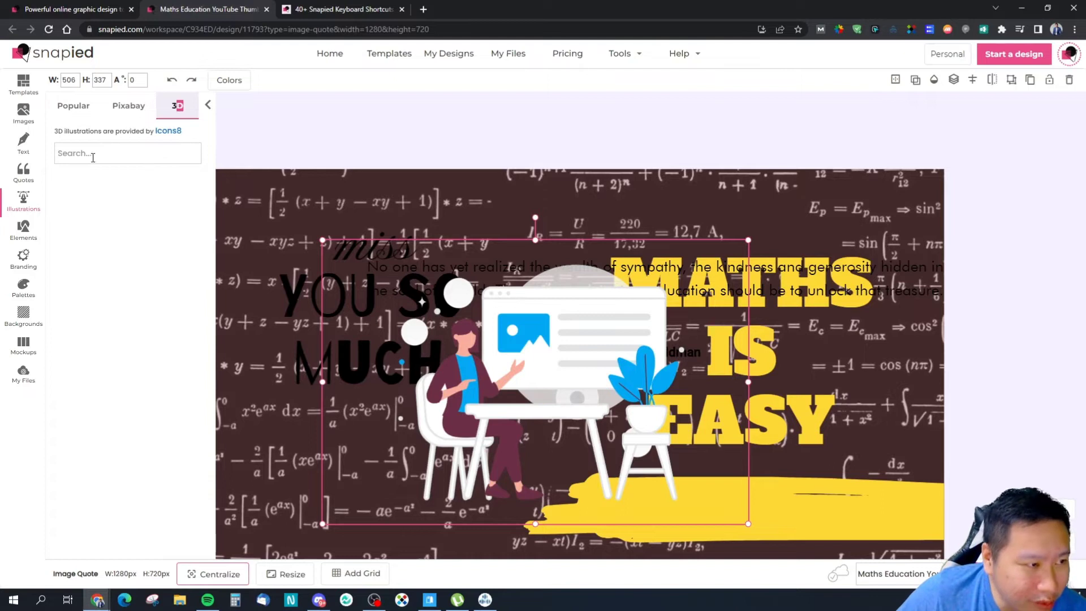
pyautogui.click(106, 158)
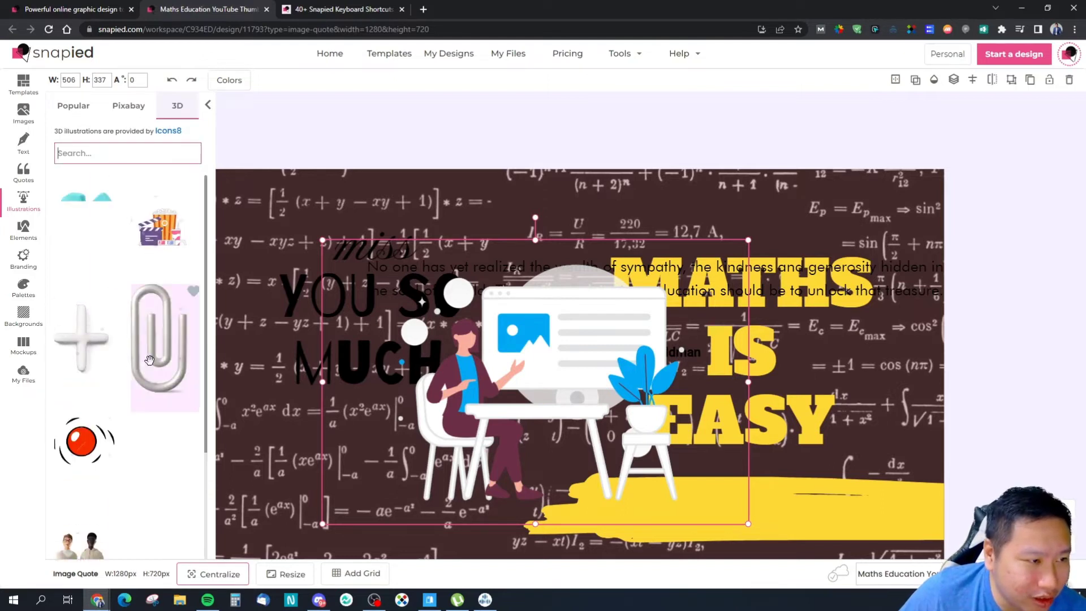
pyautogui.scroll(-8, 164, 396)
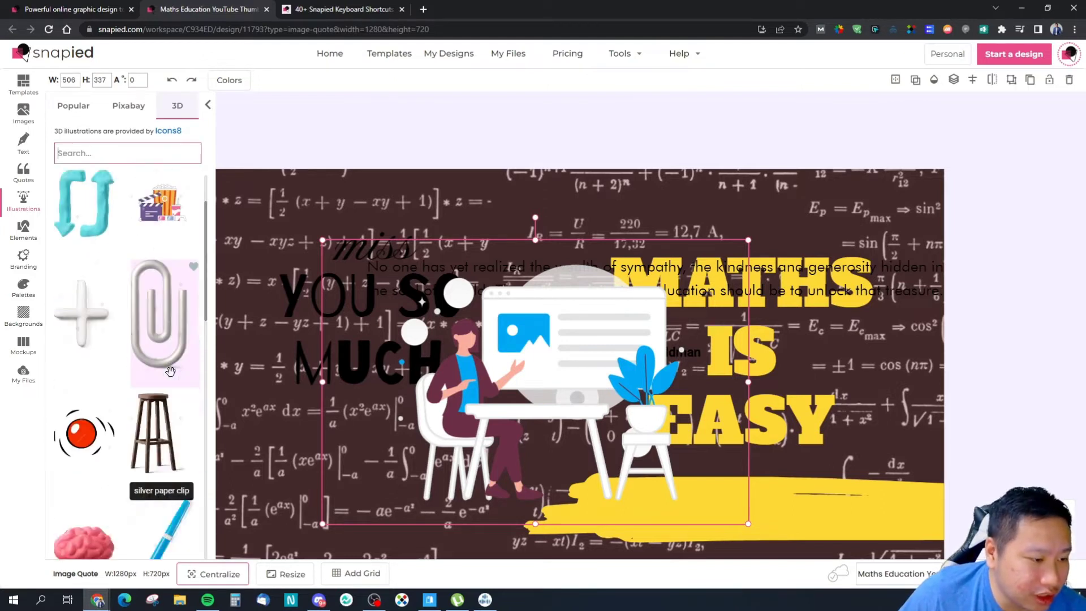
pyautogui.scroll(-5, 171, 377)
pyautogui.scroll(10, 168, 378)
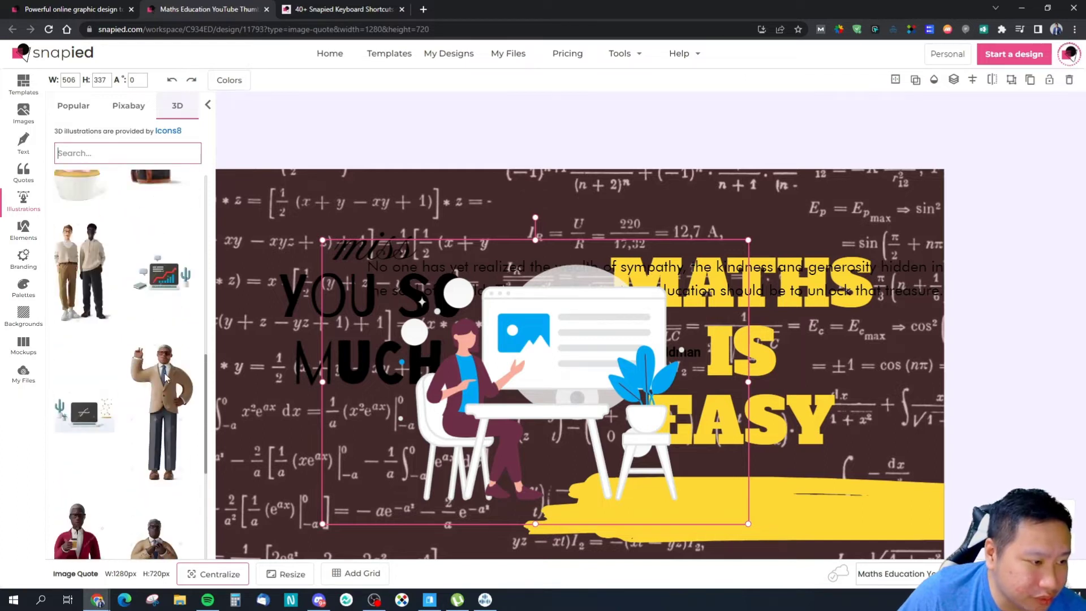
pyautogui.scroll(3, 166, 378)
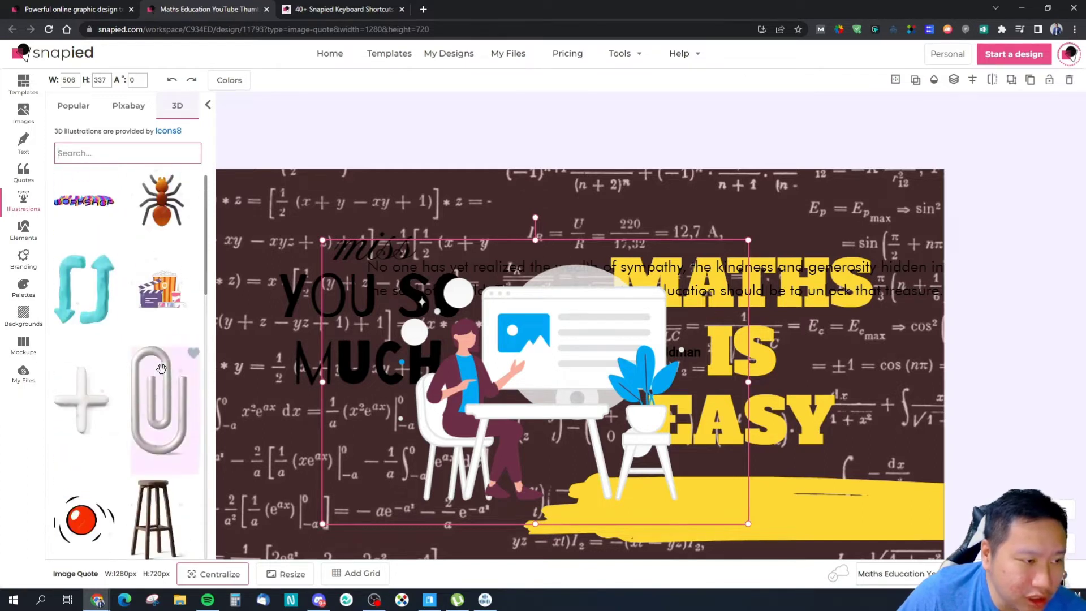
pyautogui.click(90, 106)
pyautogui.scroll(-4, 153, 300)
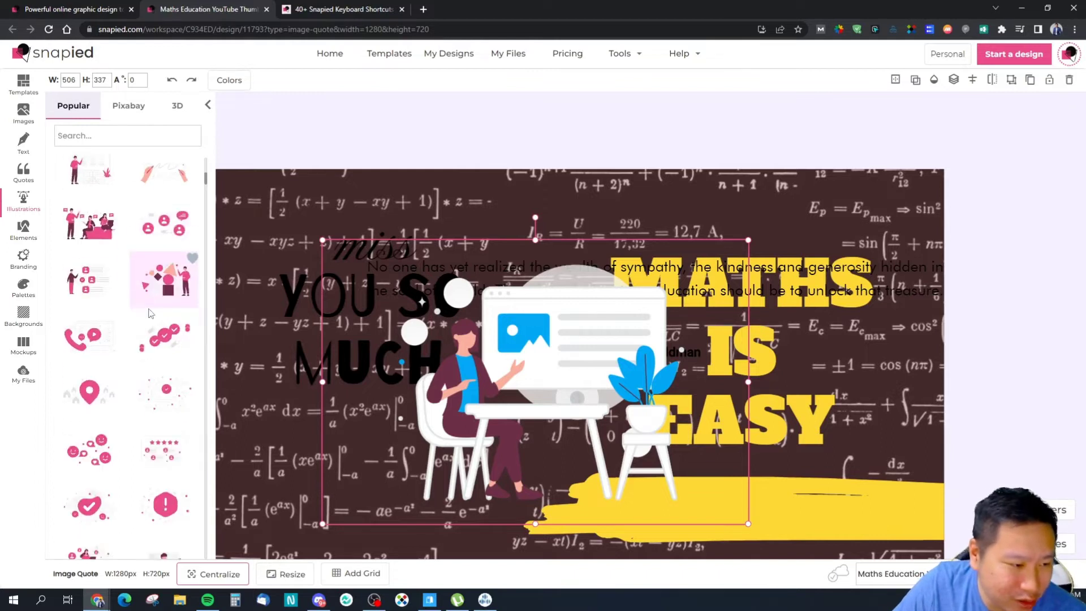
pyautogui.scroll(-10, 148, 307)
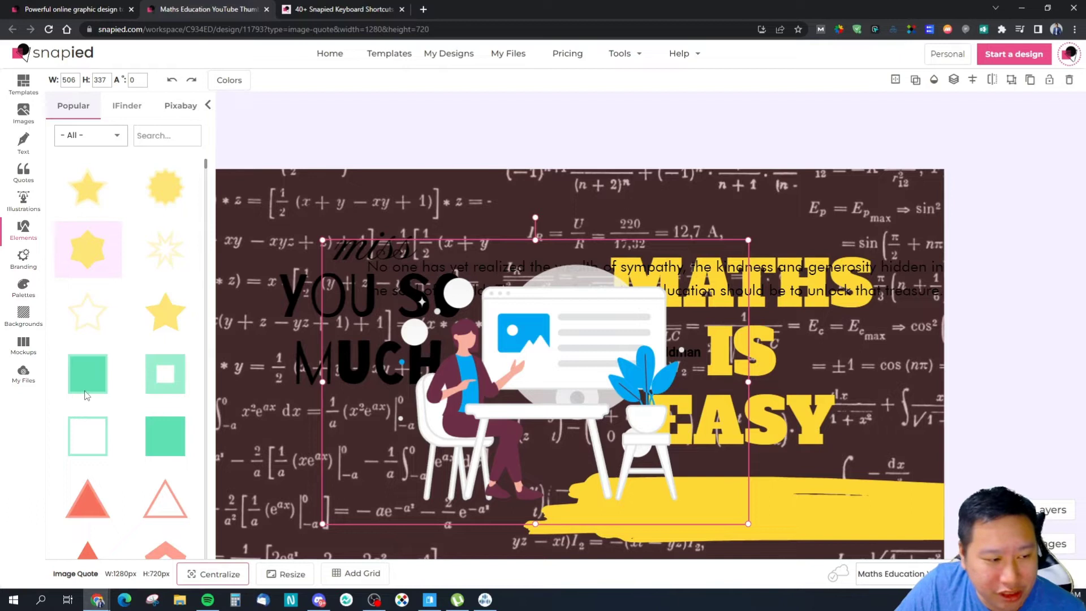
# - Look through the IFinder icons and the Pixabay graphics among the design elements
pyautogui.click(131, 109)
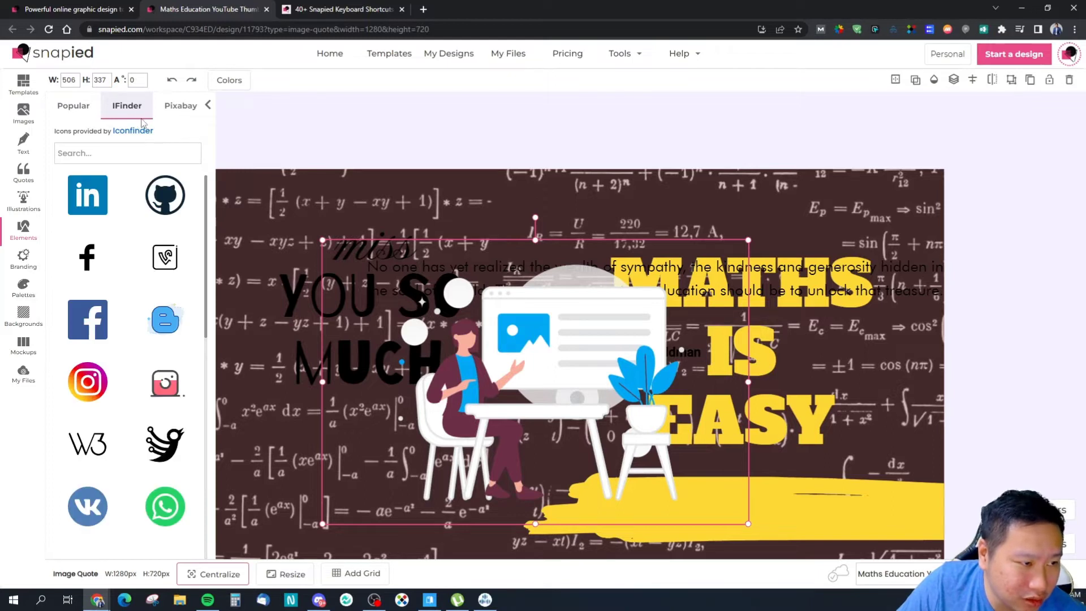
pyautogui.click(181, 107)
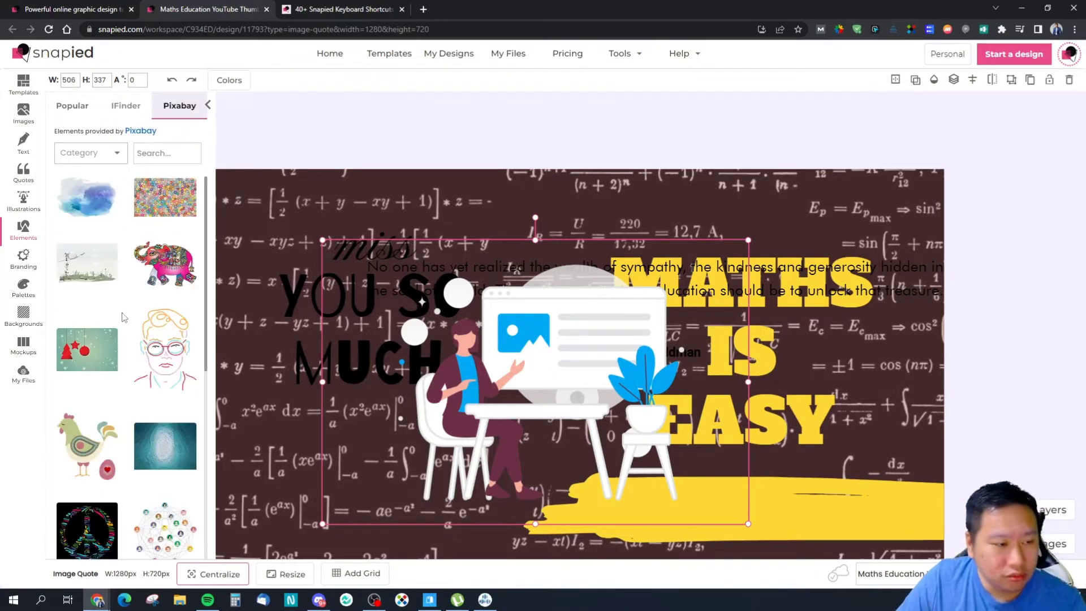
pyautogui.scroll(-4, 125, 311)
pyautogui.scroll(-3, 129, 301)
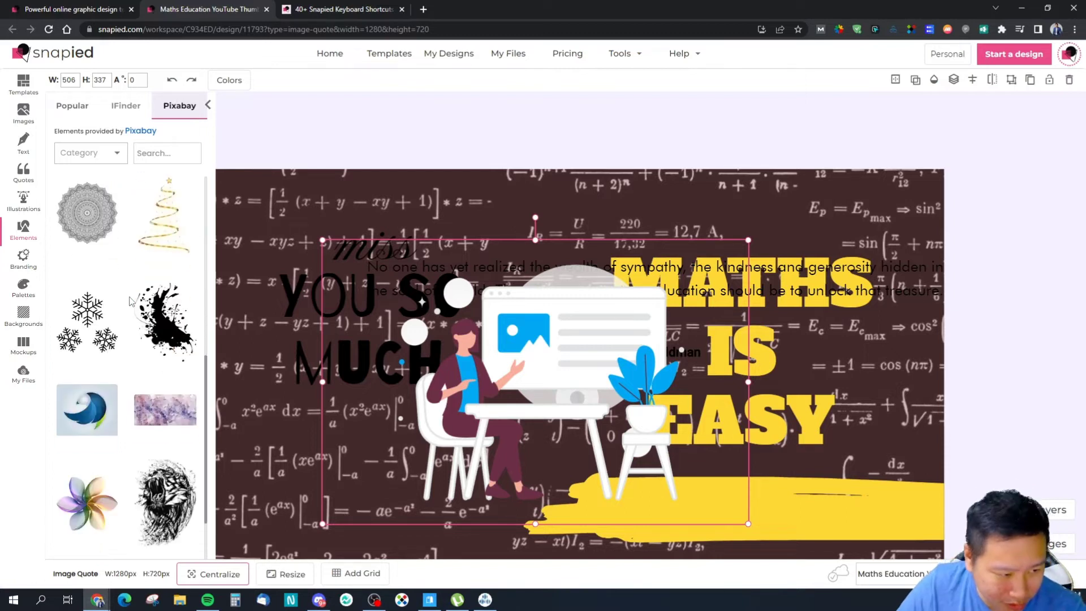
pyautogui.scroll(4, 130, 302)
# - Examine the logo, font and palette settings for a new brand named "test" and leave without adding it
pyautogui.click(23, 257)
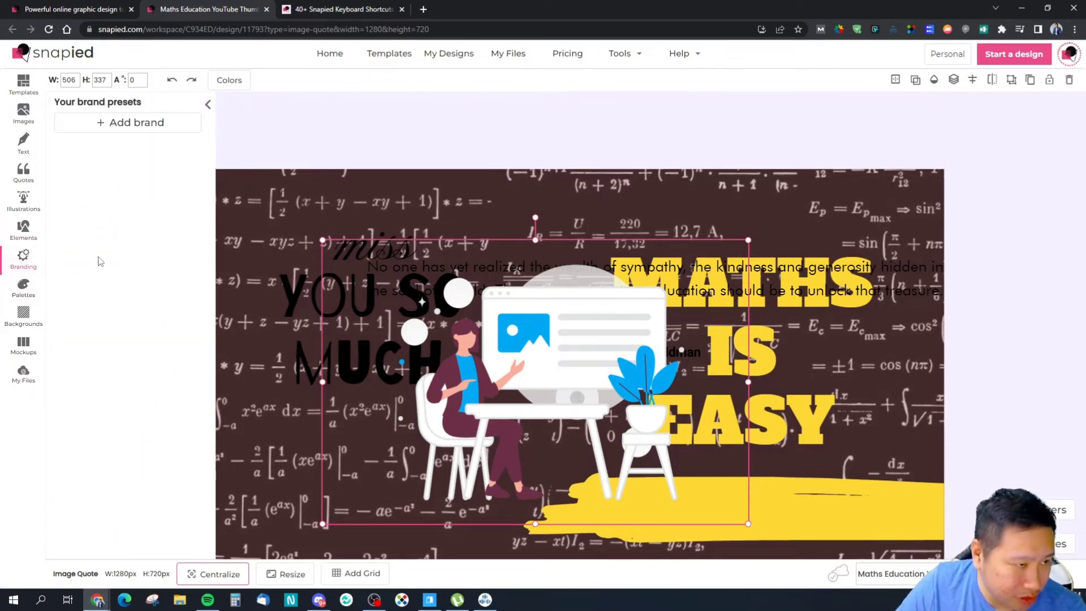
pyautogui.click(97, 128)
pyautogui.click(317, 313)
pyautogui.click(349, 329)
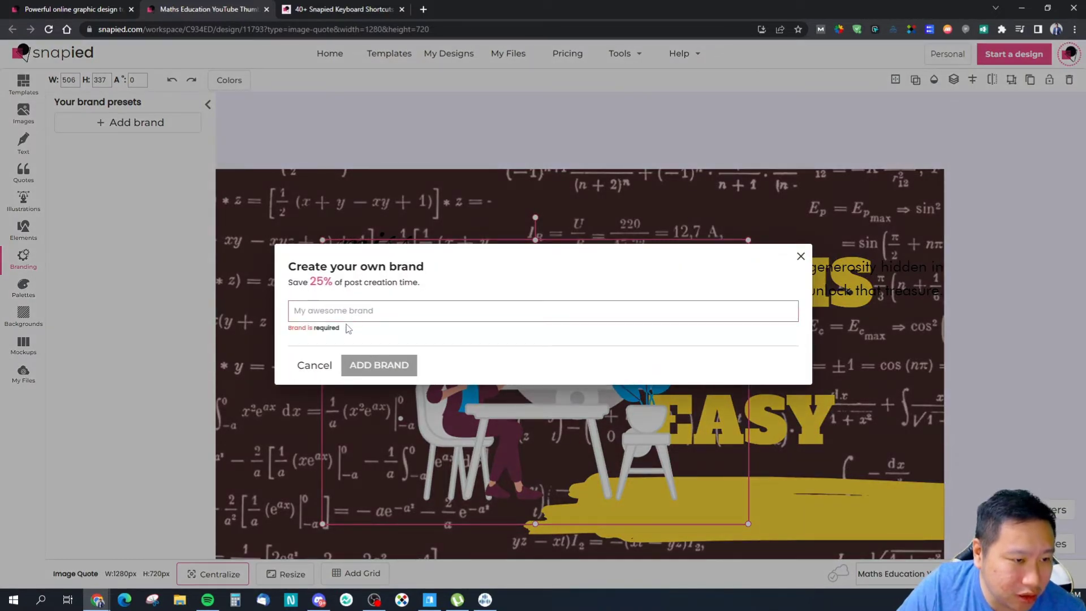
pyautogui.click(369, 312)
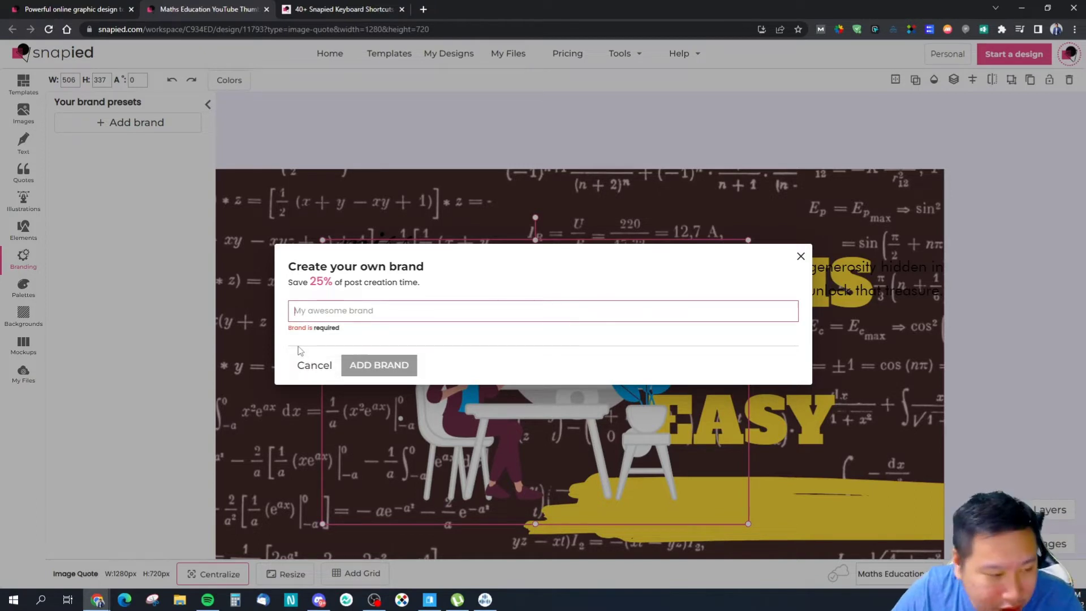
pyautogui.write('test')
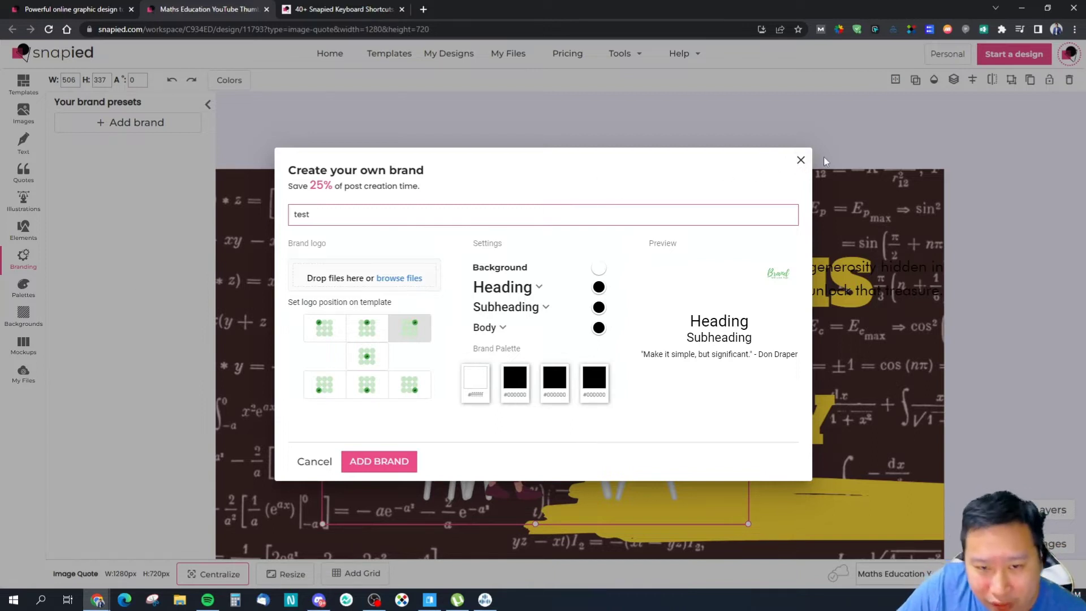
pyautogui.click(797, 163)
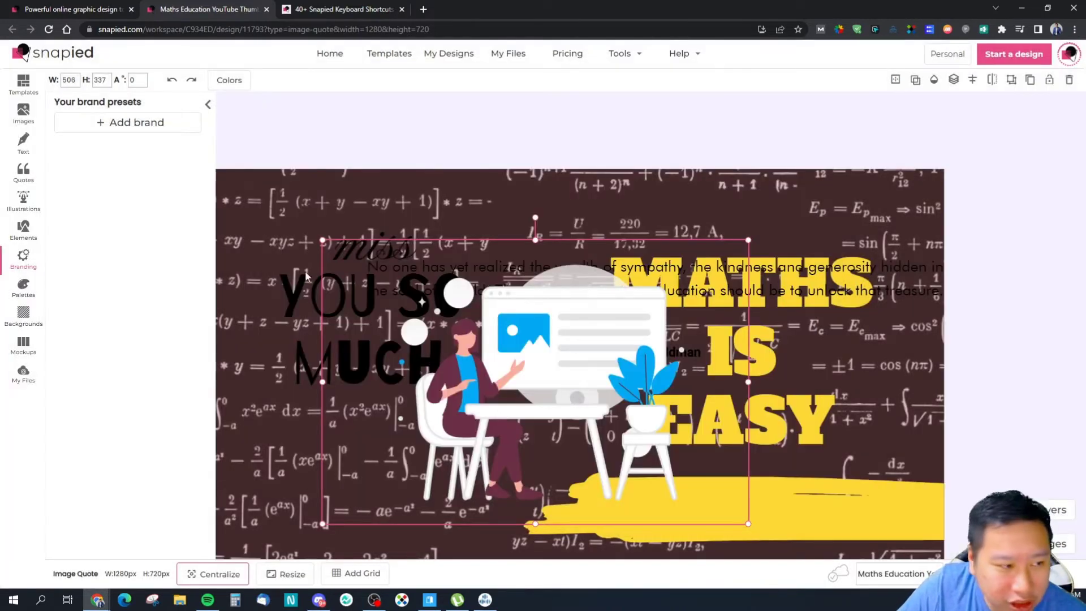
# - Try colours from the ready-made palettes on the Emma Goldman quote text
pyautogui.click(25, 285)
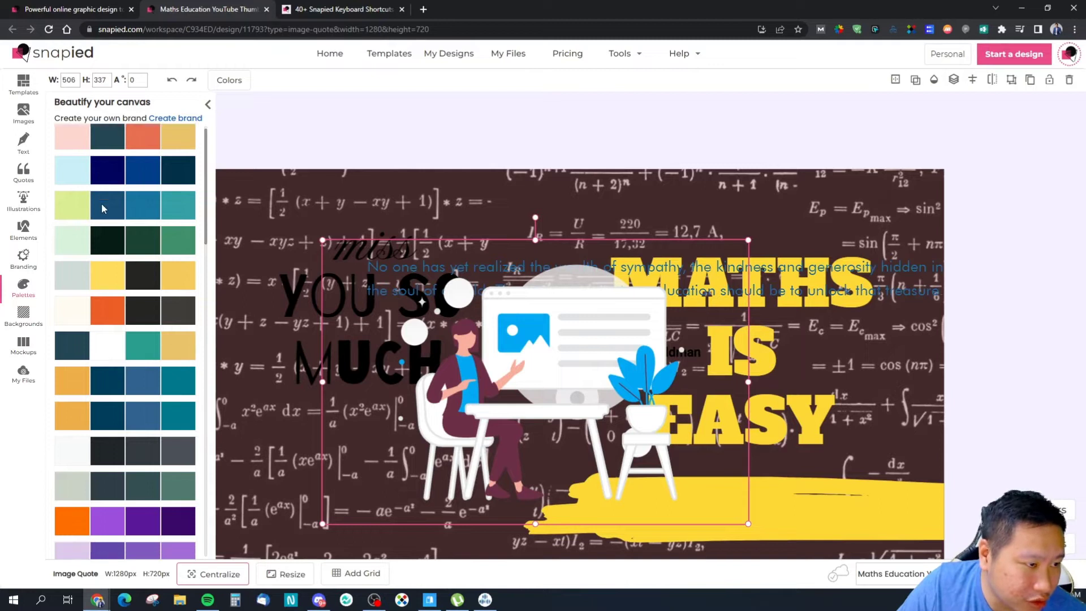
pyautogui.scroll(-1, 102, 205)
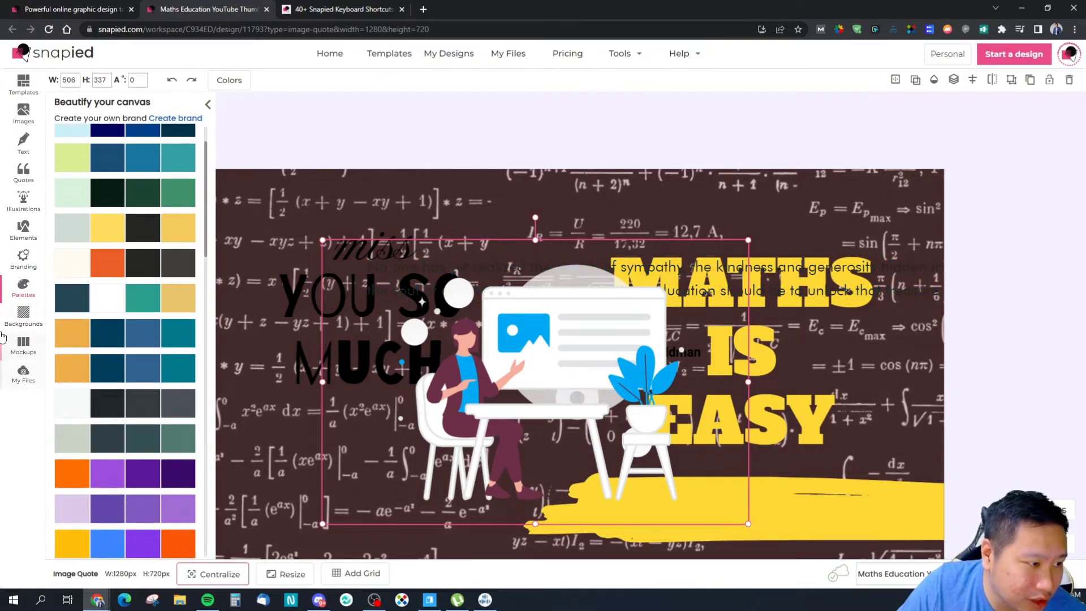
# - Unlock the formula background and add the beach photo with driftwood as a background behind the formulas
pyautogui.click(17, 315)
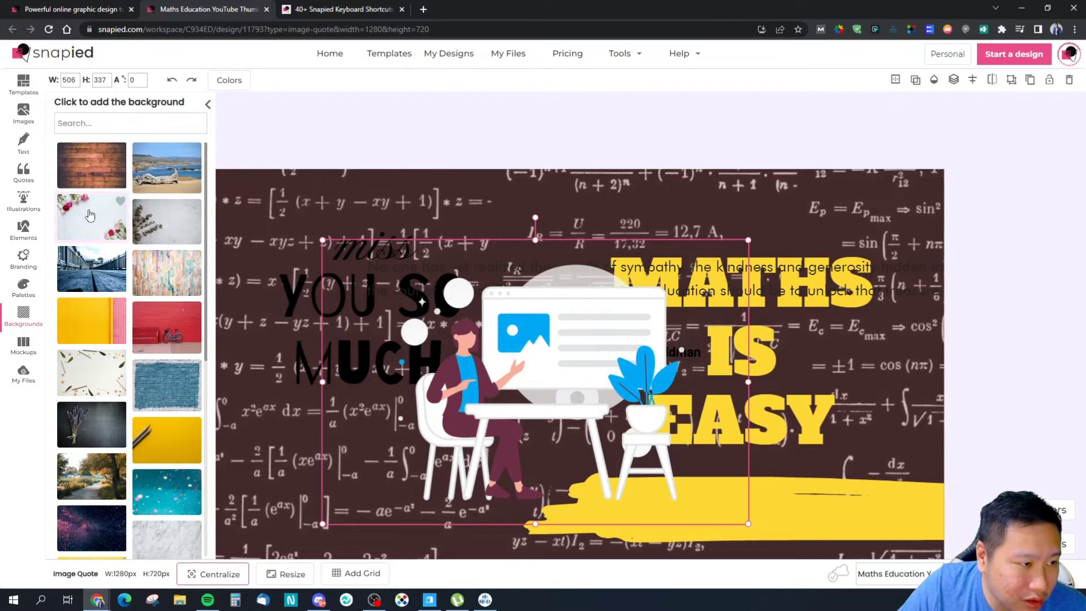
pyautogui.click(769, 187)
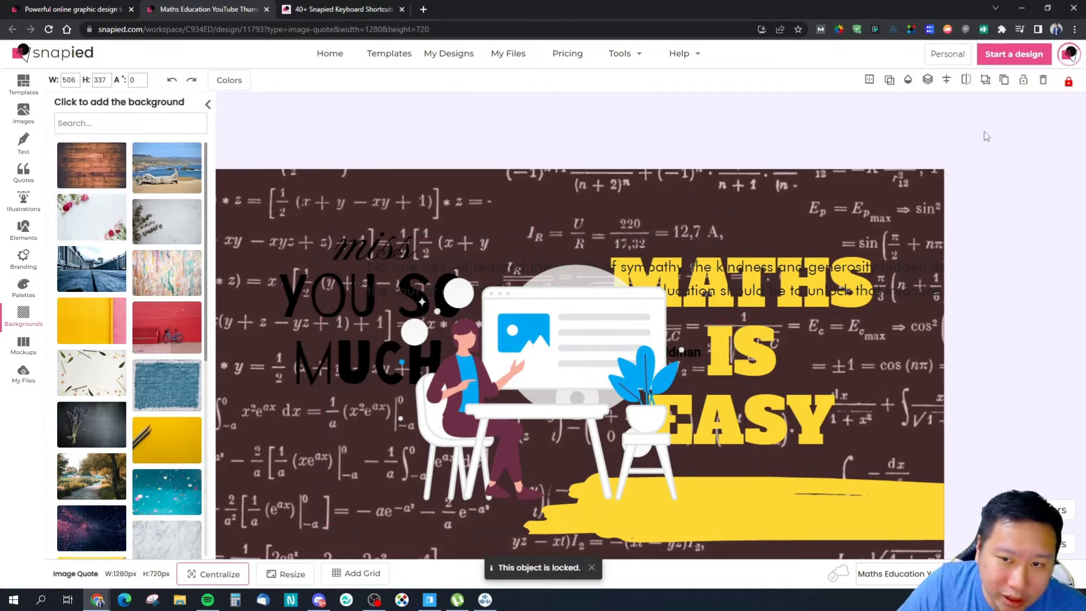
pyautogui.click(1024, 80)
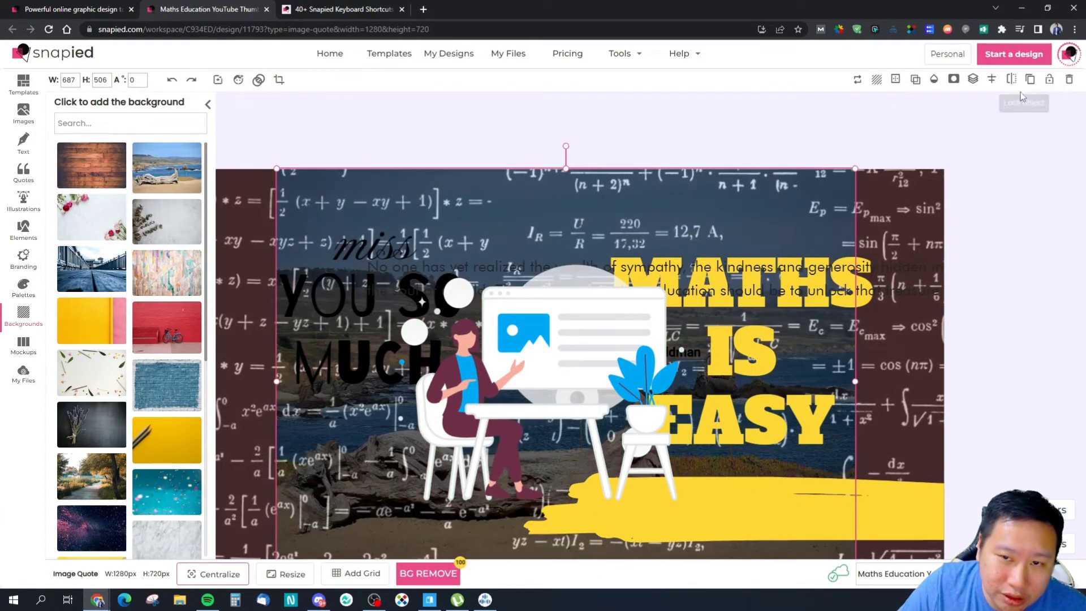
pyautogui.click(898, 226)
pyautogui.click(809, 212)
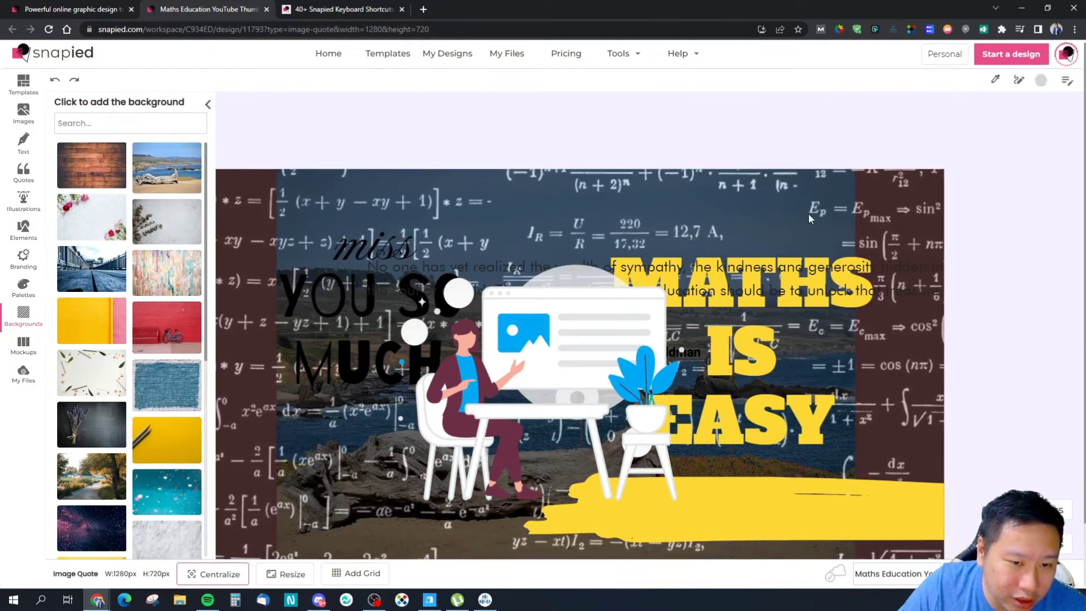
# - Add the grey photo with leaves as another background and lock the beach photo in place
pyautogui.click(759, 212)
pyautogui.click(761, 213)
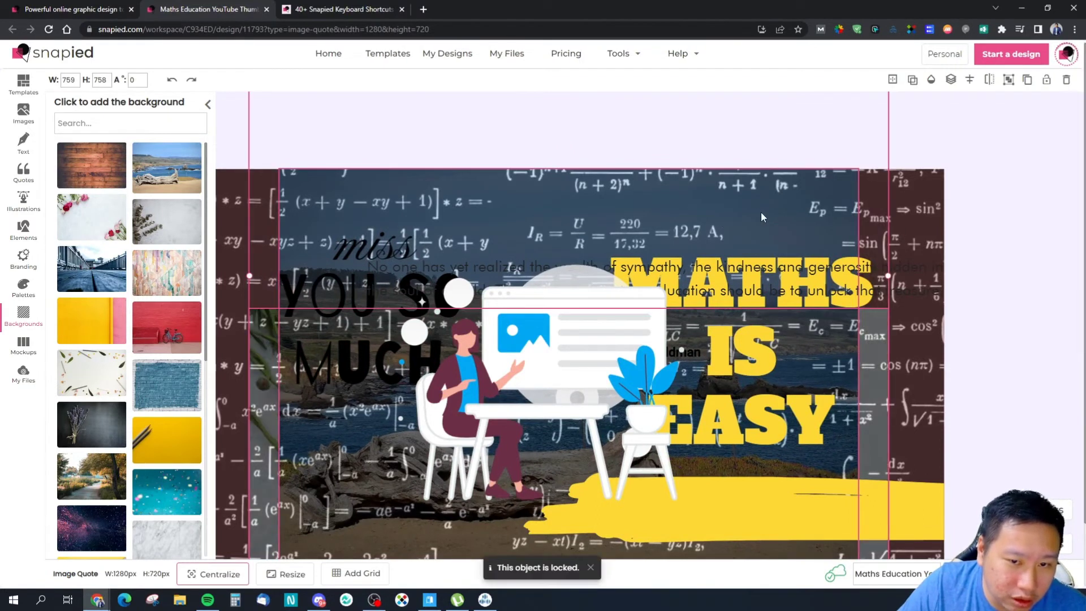
pyautogui.click(857, 210)
pyautogui.click(847, 219)
pyautogui.click(872, 224)
pyautogui.click(826, 223)
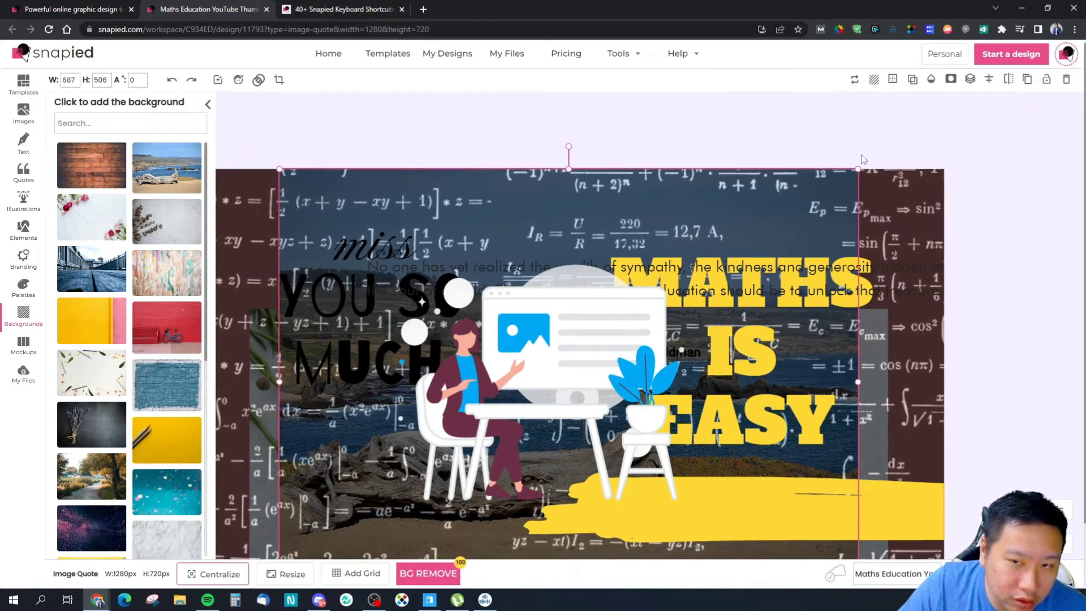
pyautogui.click(1047, 81)
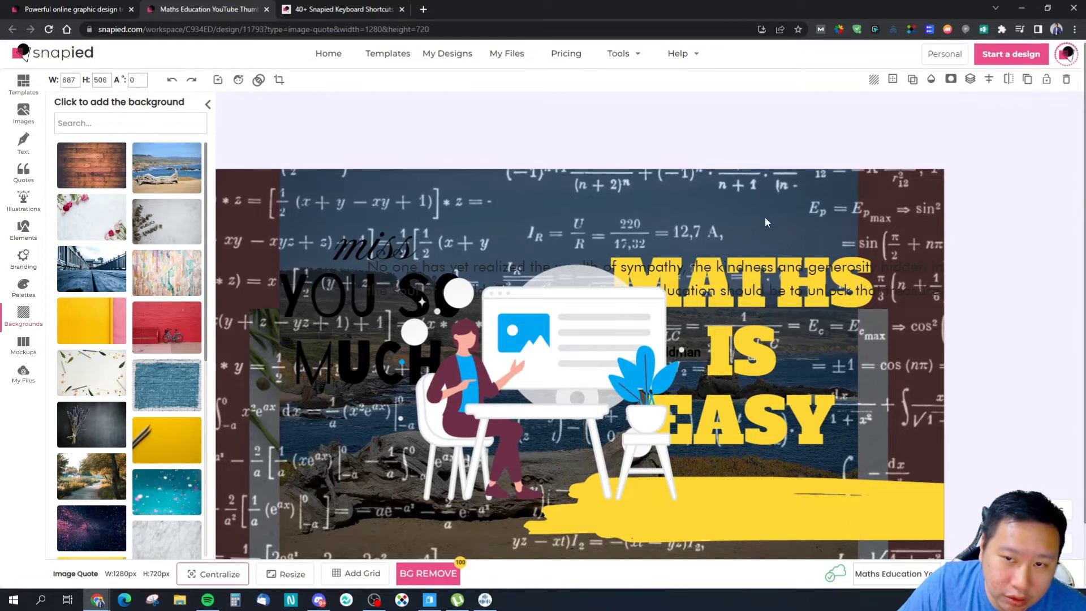
pyautogui.moveTo(729, 231); pyautogui.dragTo(790, 216)
pyautogui.click(850, 209)
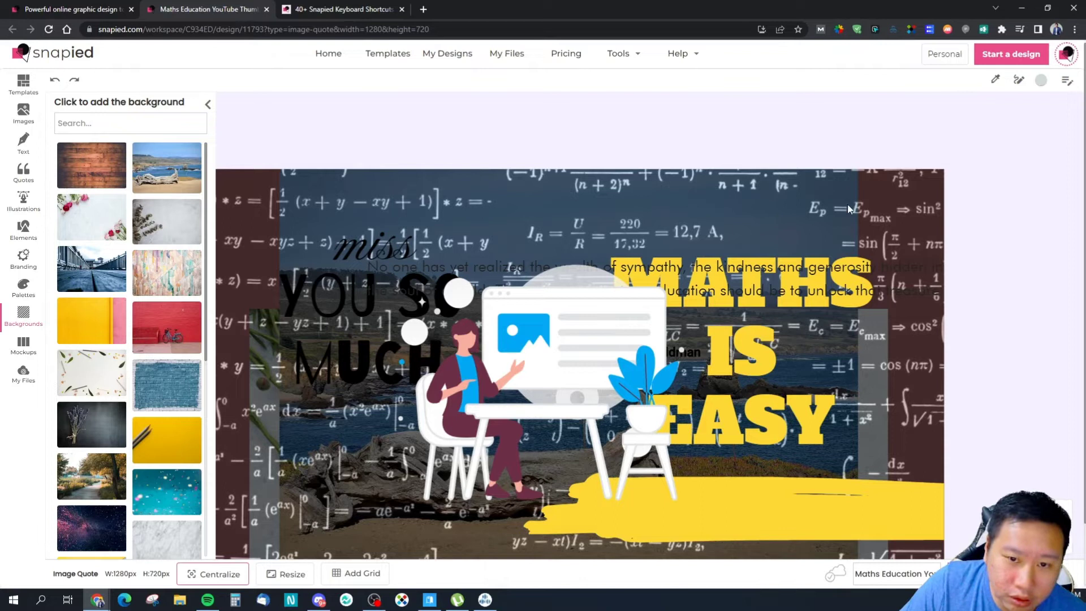
# - Reposition the formula picture over the beach background
pyautogui.click(900, 218)
pyautogui.click(1067, 81)
pyautogui.moveTo(788, 212); pyautogui.dragTo(872, 268)
pyautogui.moveTo(924, 217); pyautogui.dragTo(910, 190)
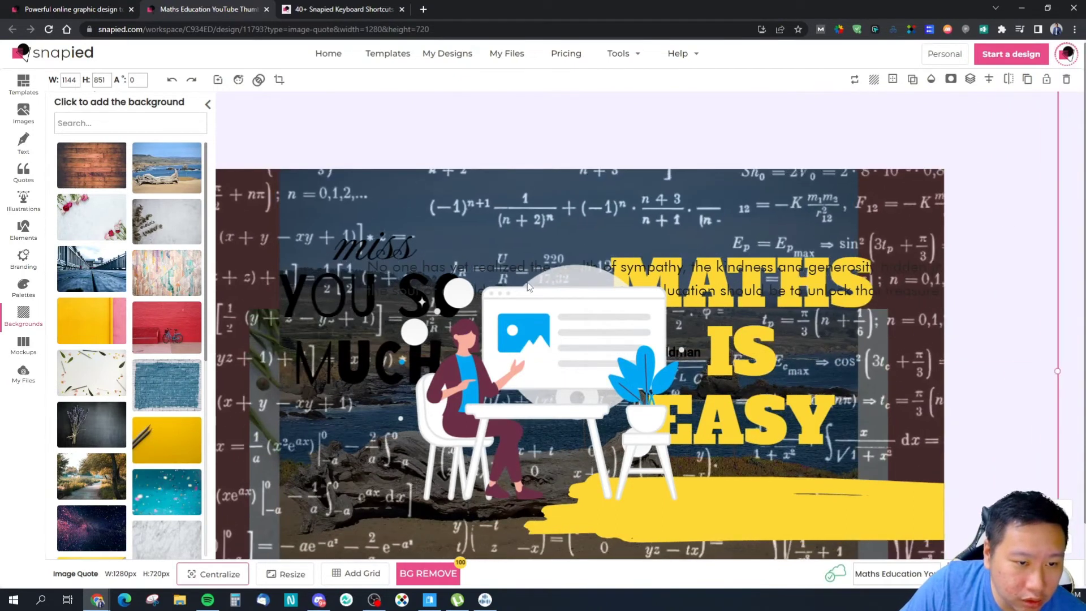
# - Delete the woman-at-desk illustration and the "YOU SO" text from the design
pyautogui.click(556, 312)
pyautogui.press('Delete')
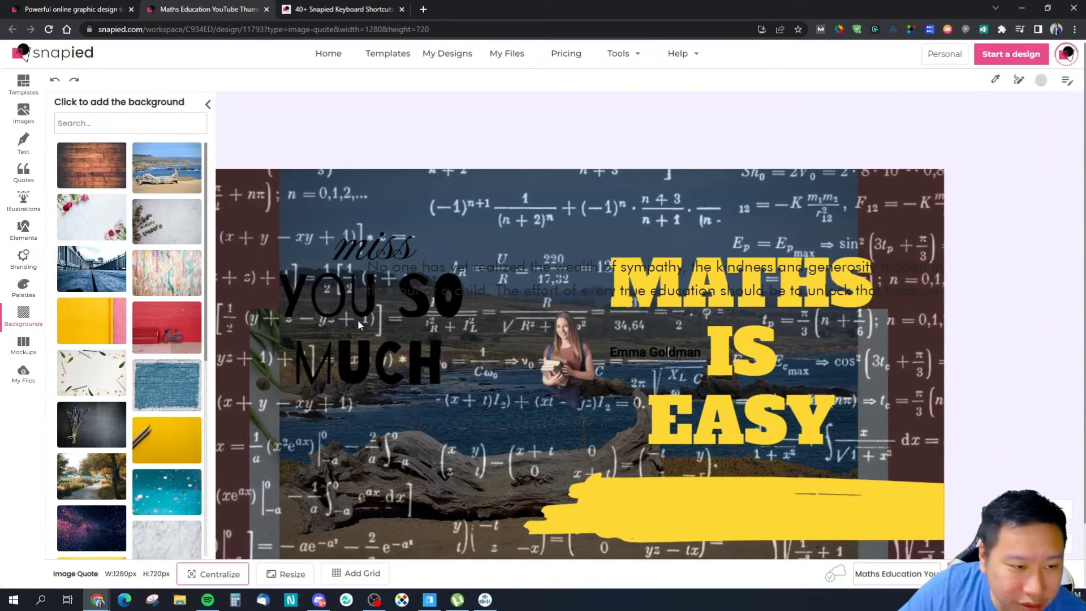
pyautogui.click(362, 318)
pyautogui.press('Delete')
pyautogui.click(373, 244)
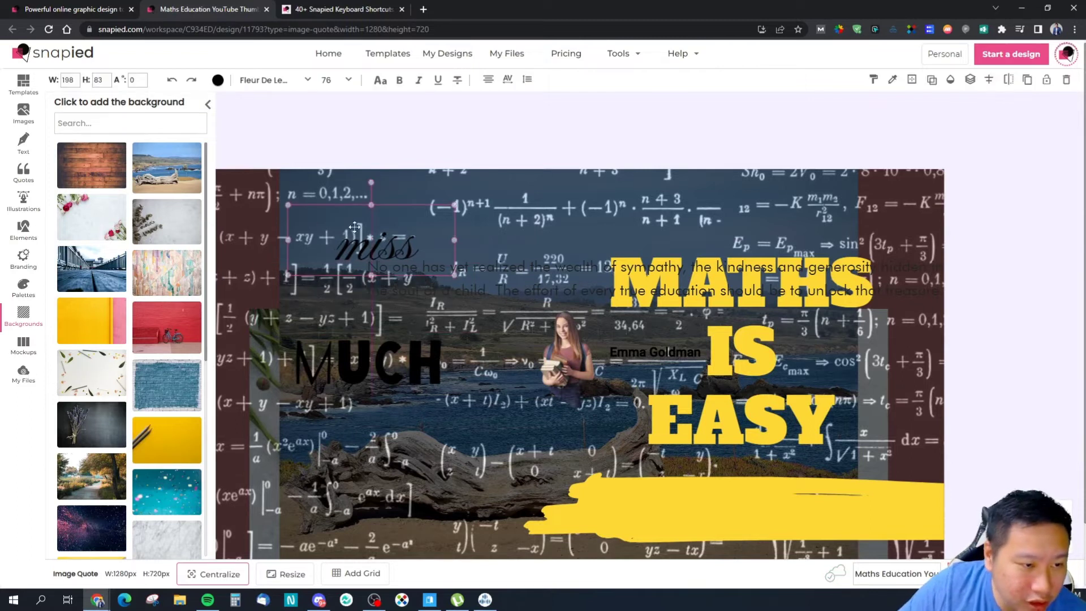
# - Shift the formula picture and shrink it to about 477 by 355 px
pyautogui.moveTo(287, 145); pyautogui.dragTo(634, 291)
pyautogui.click(282, 206)
pyautogui.moveTo(463, 196); pyautogui.dragTo(144, 119)
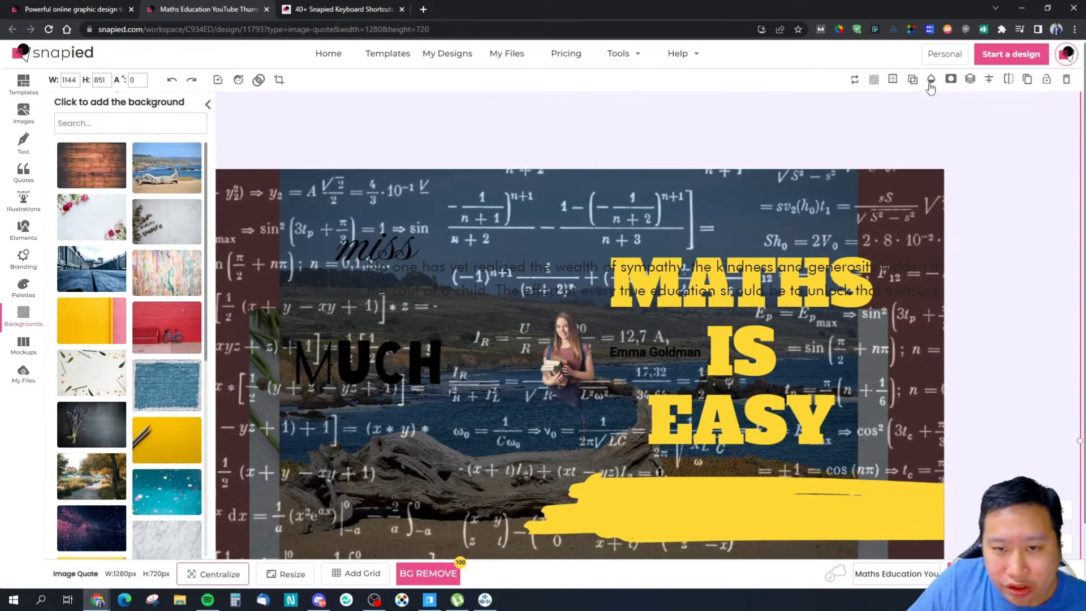
pyautogui.click(878, 84)
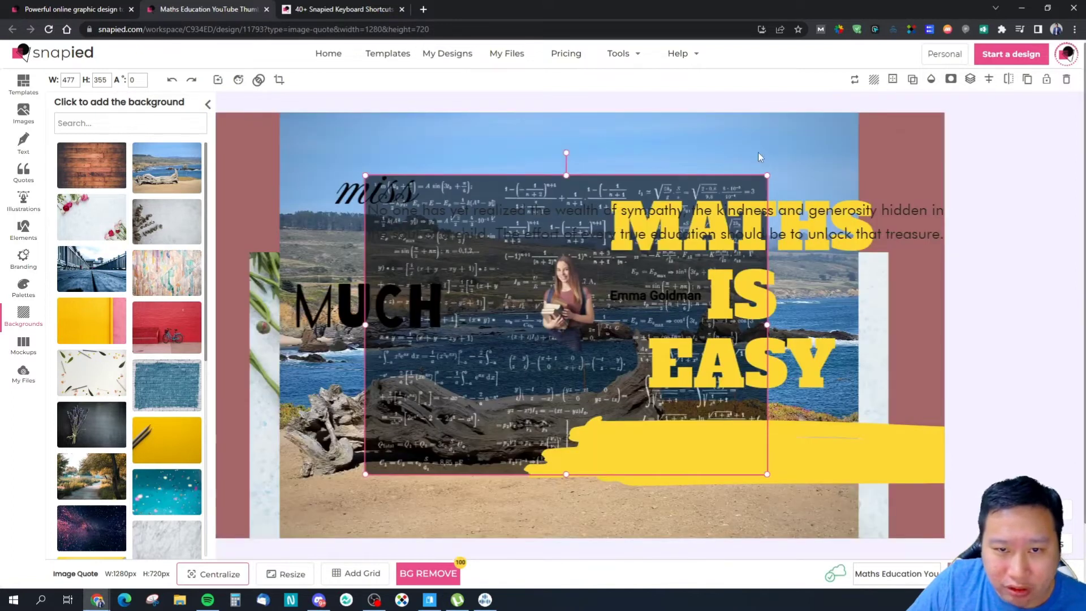
# - Move the quote text down over the lower part of the title and delete the formula picture
pyautogui.moveTo(506, 207); pyautogui.dragTo(519, 372)
pyautogui.moveTo(468, 198); pyautogui.dragTo(399, 275)
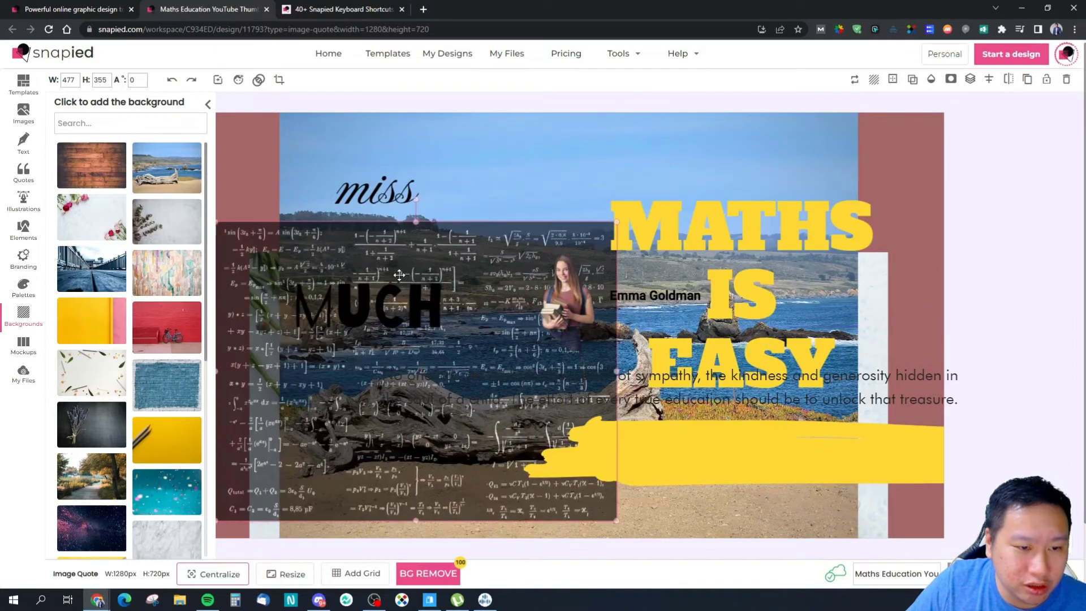
pyautogui.moveTo(373, 157); pyautogui.dragTo(375, 166)
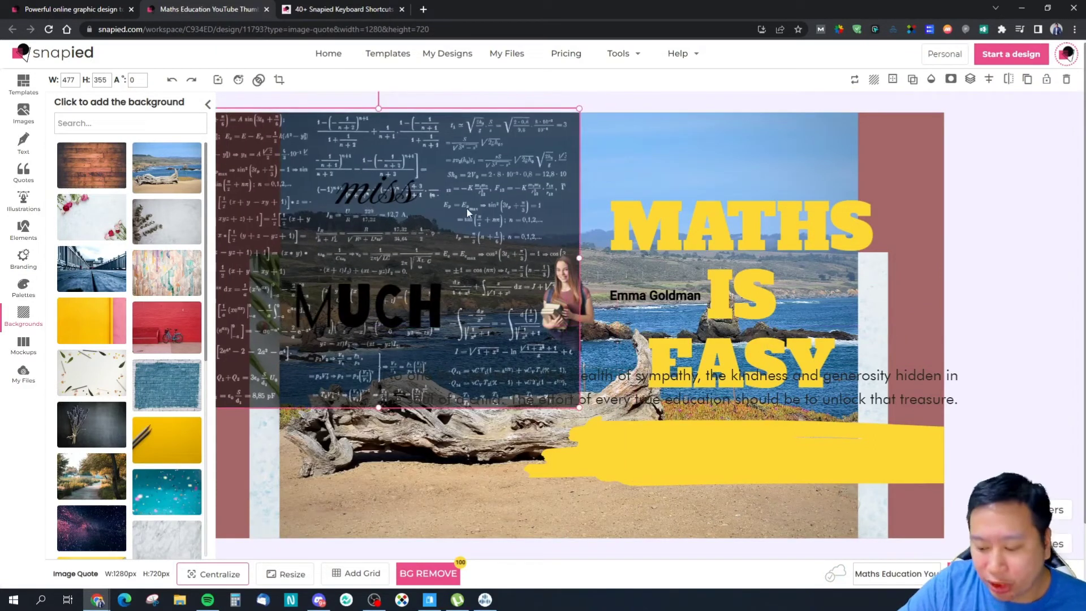
pyautogui.press('Delete')
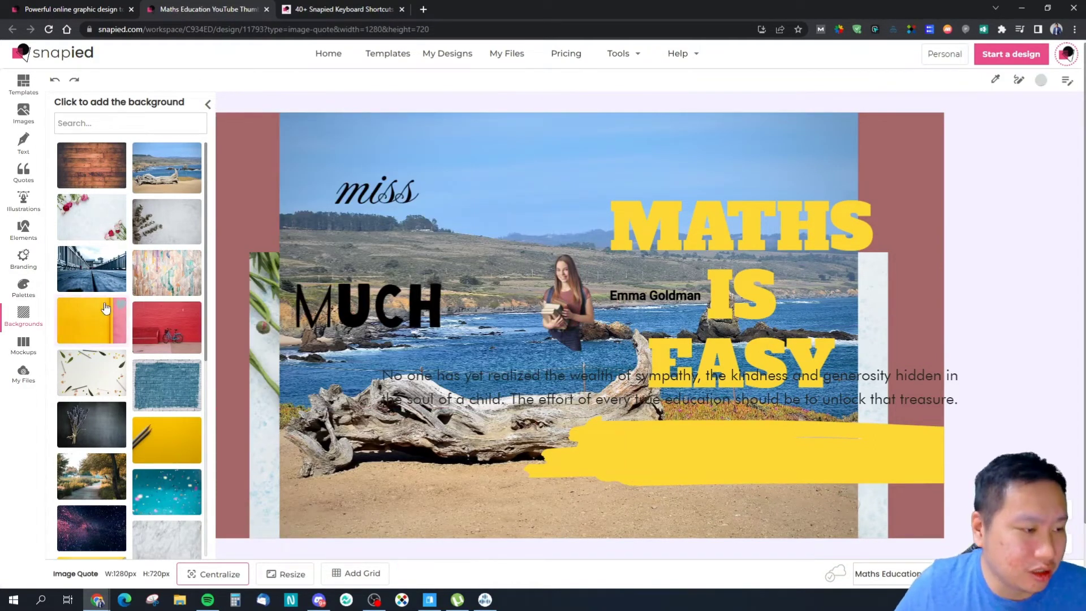
# - Add the mockup of a desktop monitor on a white desk to the middle of the design
pyautogui.click(24, 345)
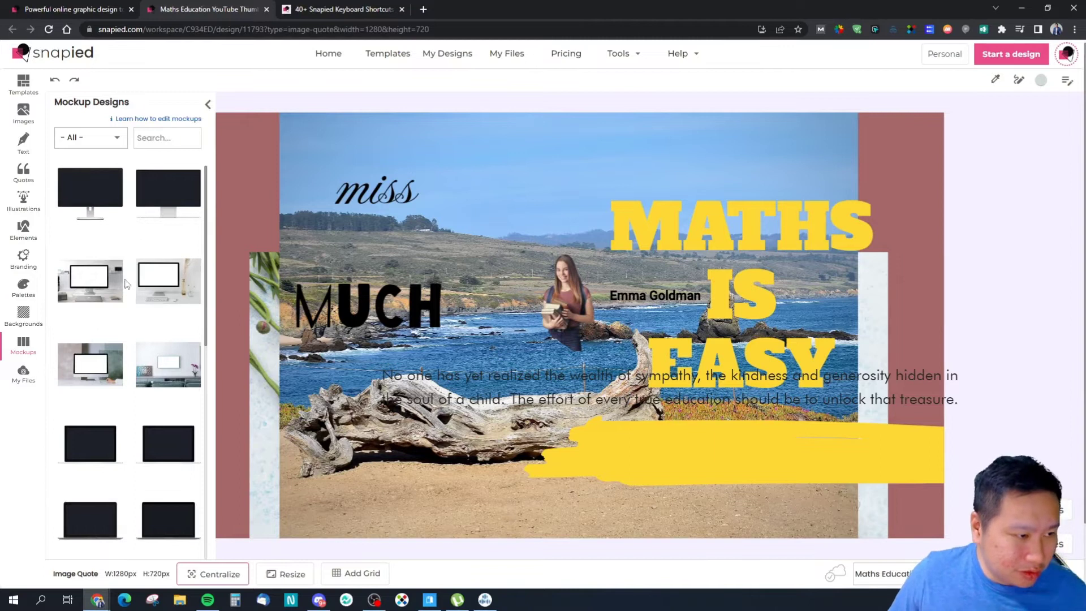
pyautogui.click(95, 276)
pyautogui.moveTo(529, 248); pyautogui.dragTo(484, 231)
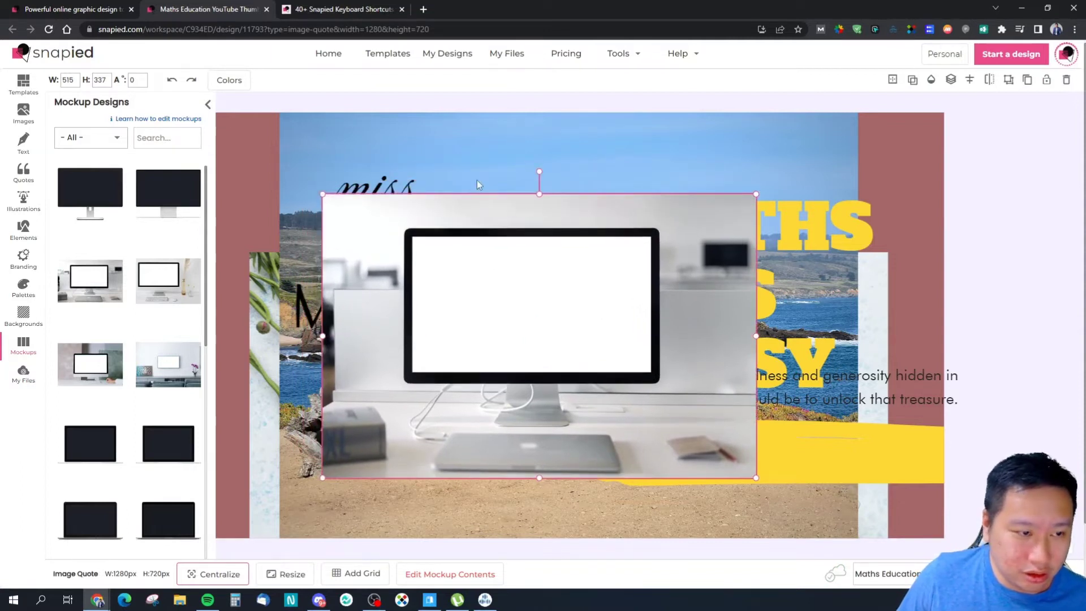
pyautogui.click(538, 168)
pyautogui.click(583, 264)
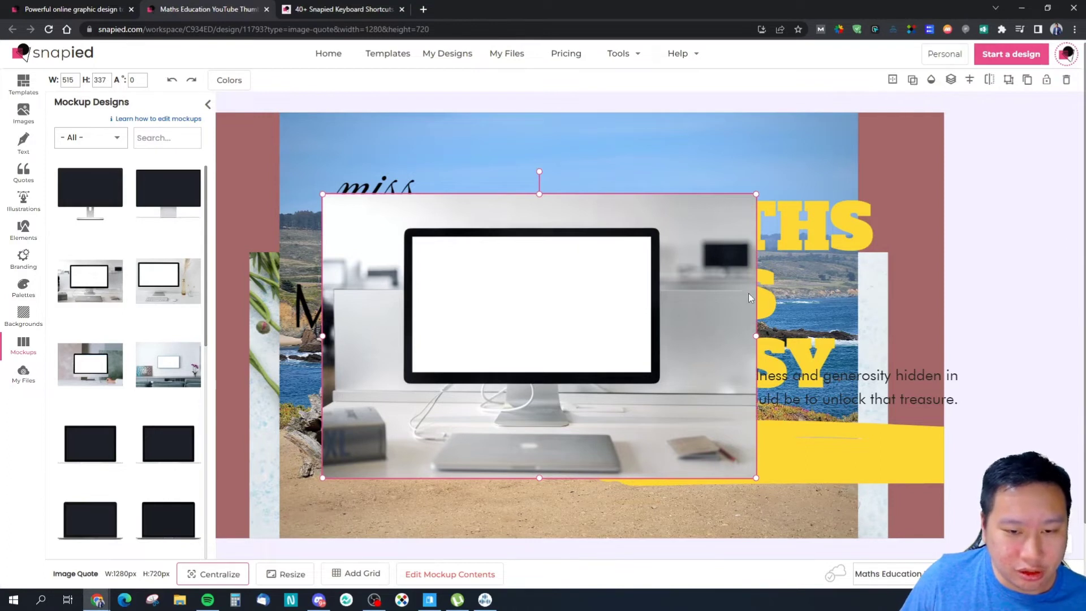
pyautogui.scroll(-5, 121, 392)
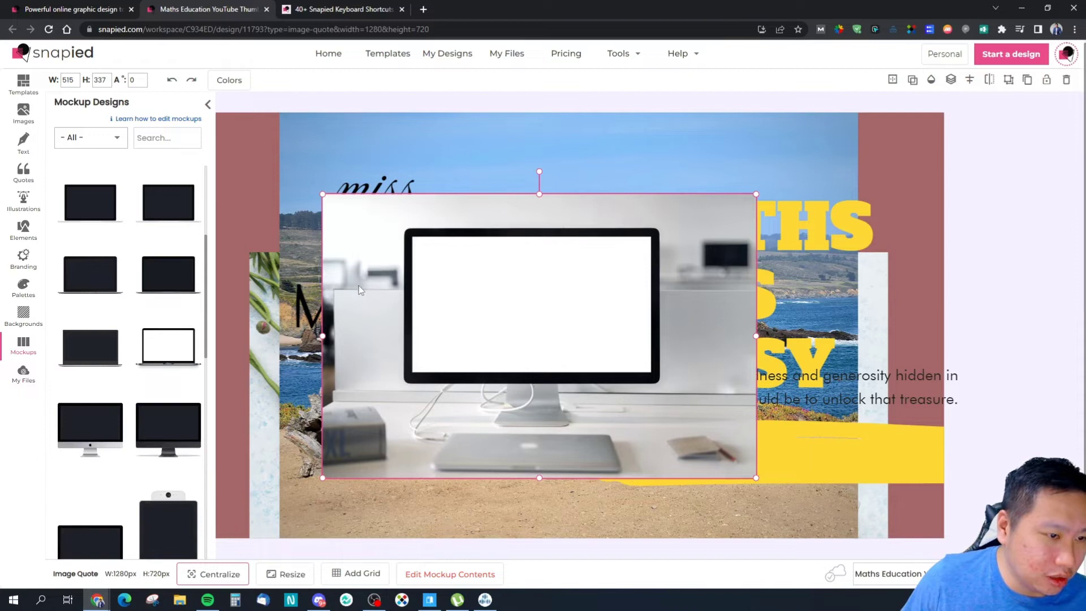
# - Add the Pexels sunset photo with orange sunglasses over the monitor mockup
pyautogui.click(768, 226)
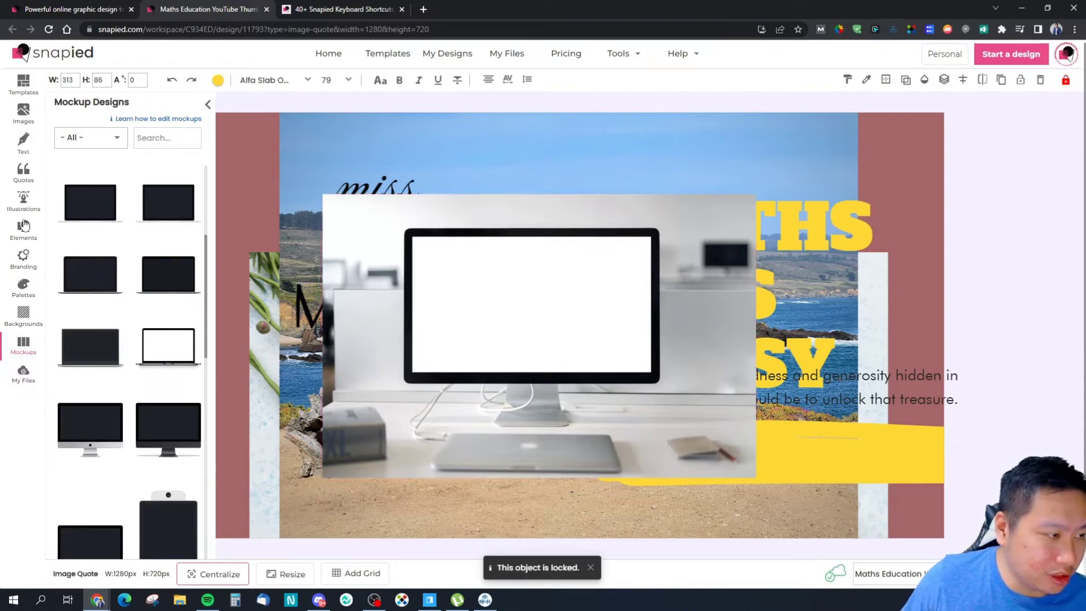
pyautogui.click(24, 113)
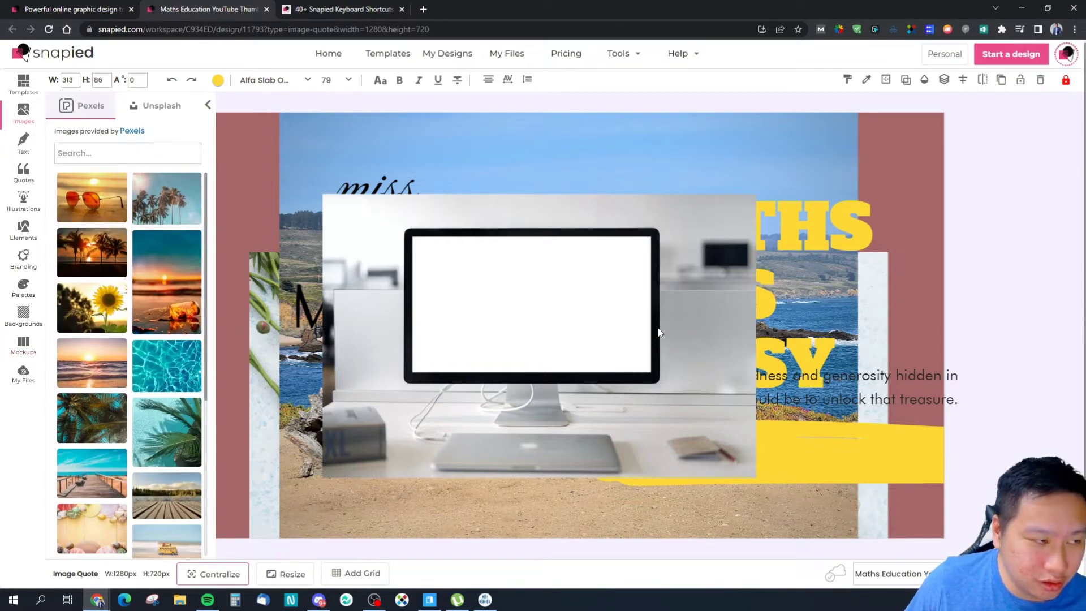
pyautogui.moveTo(572, 198); pyautogui.dragTo(604, 353)
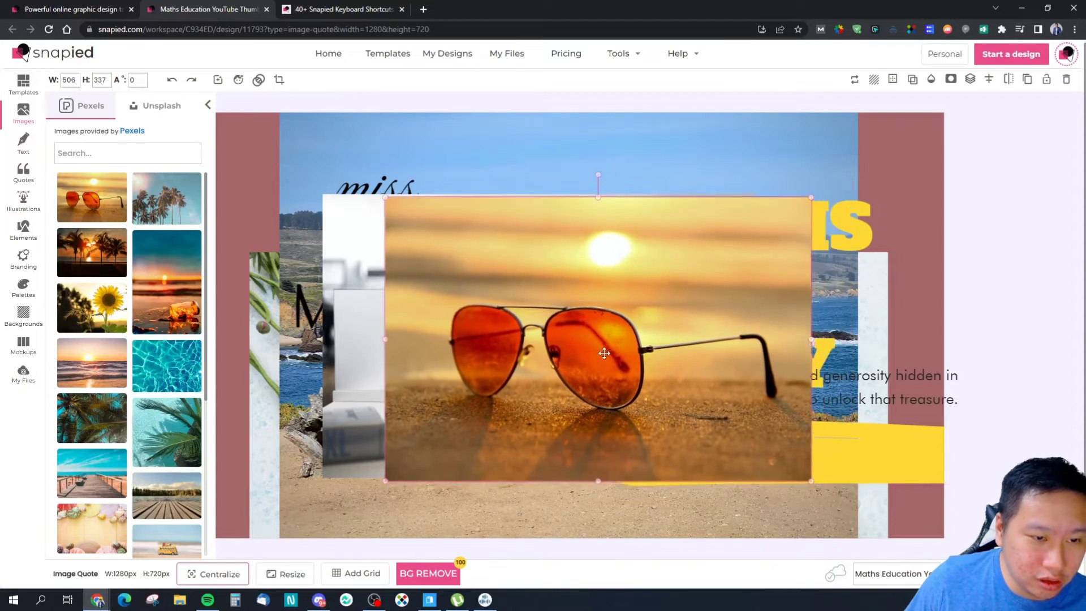
# - Send the sunglasses photo behind the monitor mockup and bring it back in front
pyautogui.click(968, 80)
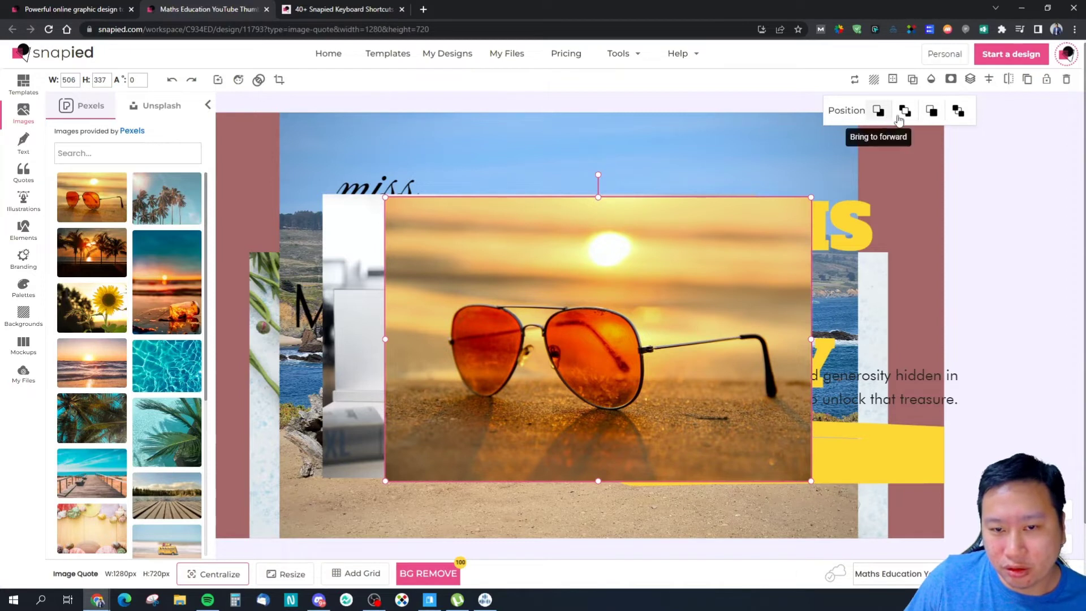
pyautogui.click(932, 113)
pyautogui.moveTo(797, 296); pyautogui.dragTo(802, 246)
pyautogui.click(970, 81)
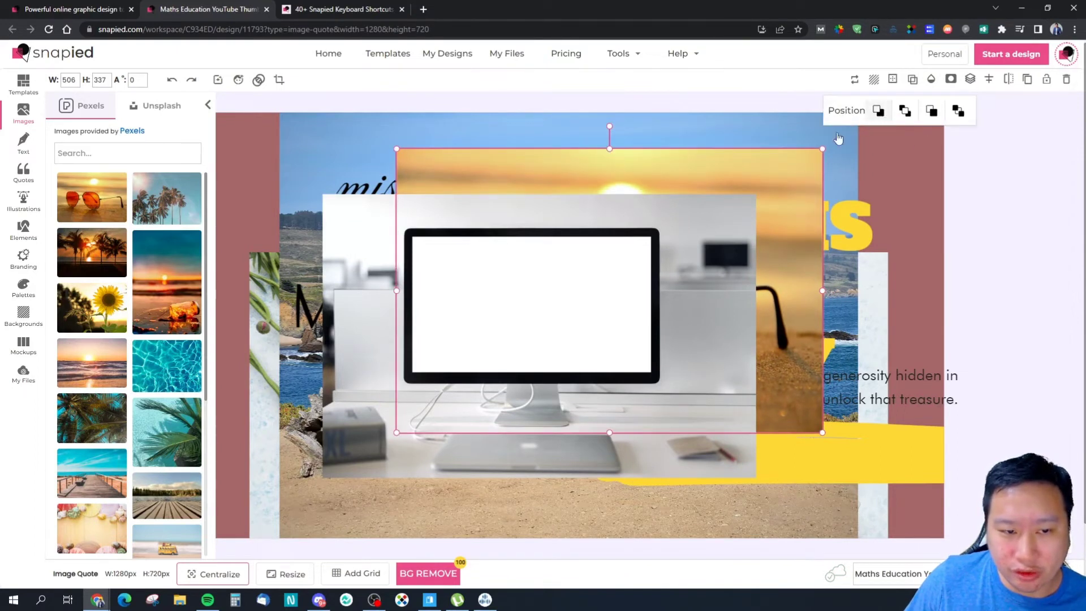
pyautogui.click(781, 105)
pyautogui.click(806, 170)
# - Shrink the sunglasses photo to about 283 by 189 px and place it over the mockup's blank screen
pyautogui.moveTo(823, 146); pyautogui.dragTo(636, 271)
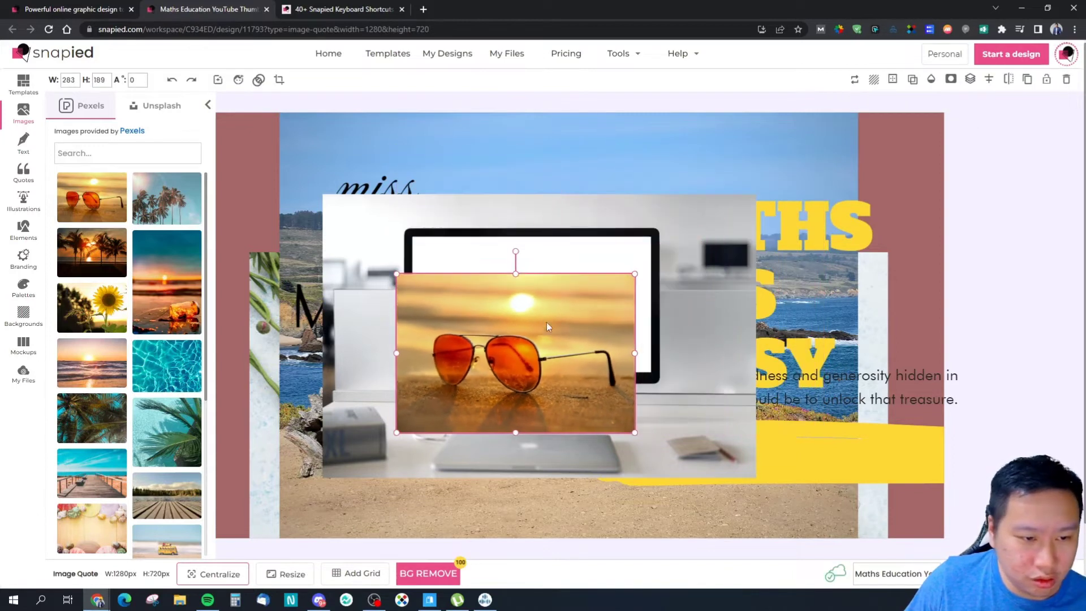
pyautogui.moveTo(495, 397); pyautogui.dragTo(528, 298)
pyautogui.moveTo(527, 298); pyautogui.dragTo(528, 297)
pyautogui.moveTo(602, 260); pyautogui.dragTo(601, 261)
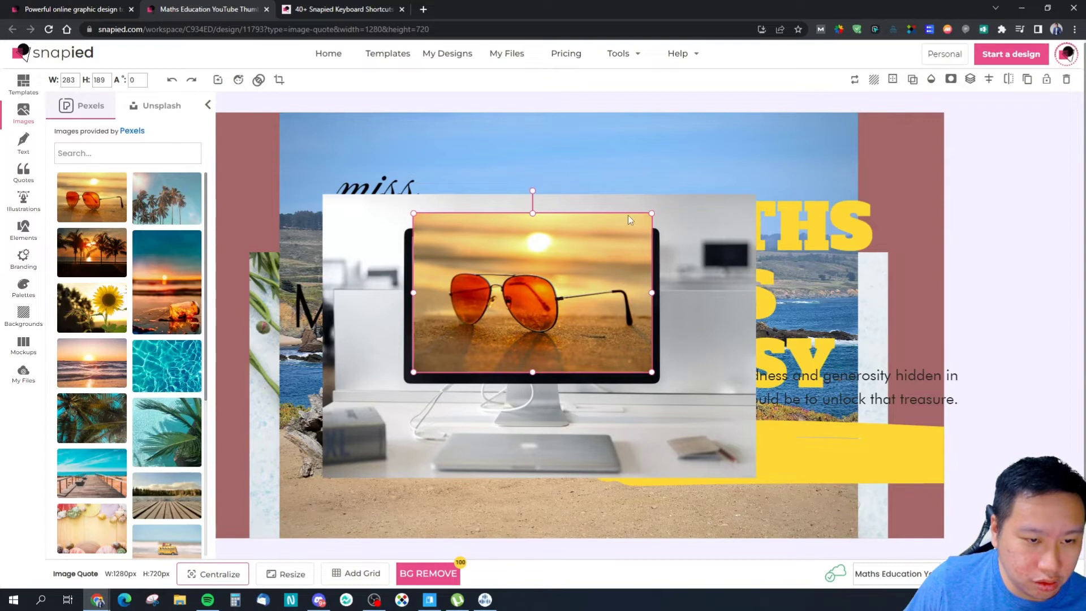
# - Crop the sunglasses photo's upper edge to a height of about 161 px and align it within the monitor frame
pyautogui.click(278, 81)
pyautogui.moveTo(531, 214); pyautogui.dragTo(539, 236)
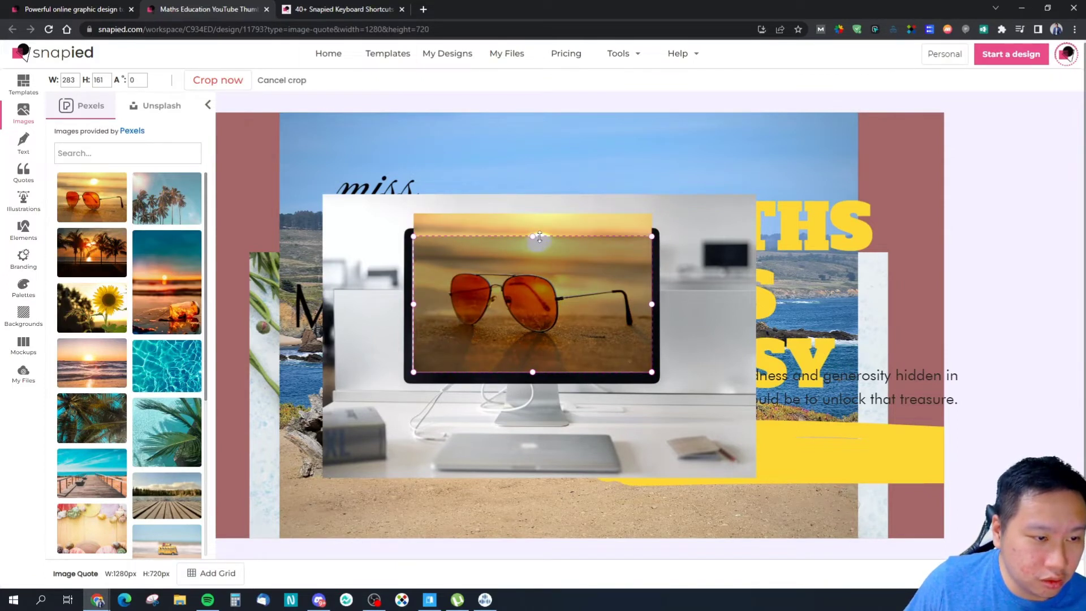
pyautogui.click(214, 79)
pyautogui.moveTo(508, 297); pyautogui.dragTo(506, 305)
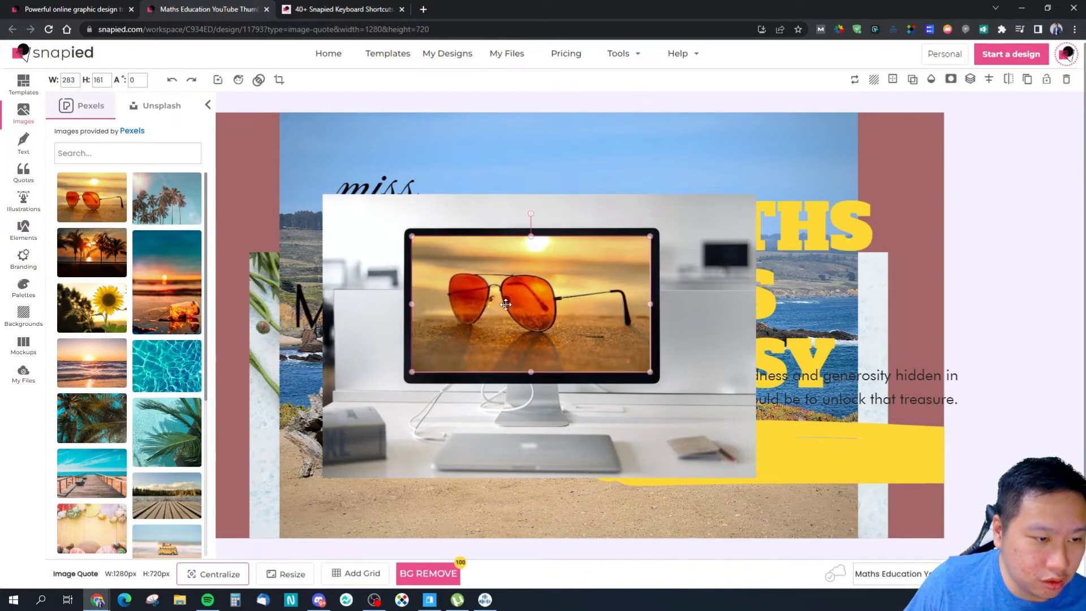
# - Enlarge the sunglasses photo slightly to about 284 by 162 px so that it fills the monitor screen
pyautogui.click(643, 191)
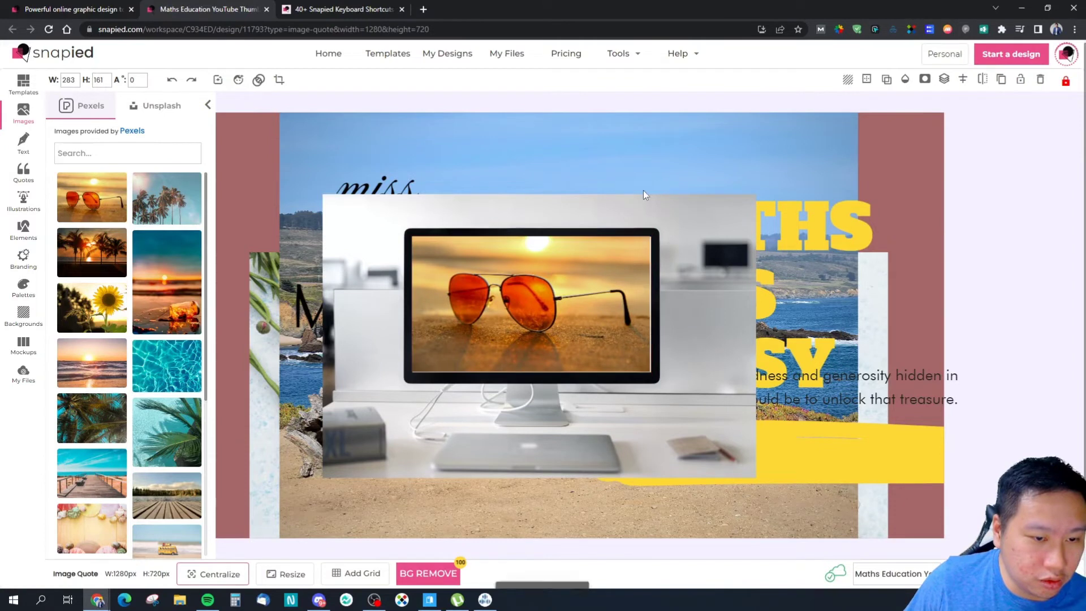
pyautogui.click(572, 311)
pyautogui.click(1034, 196)
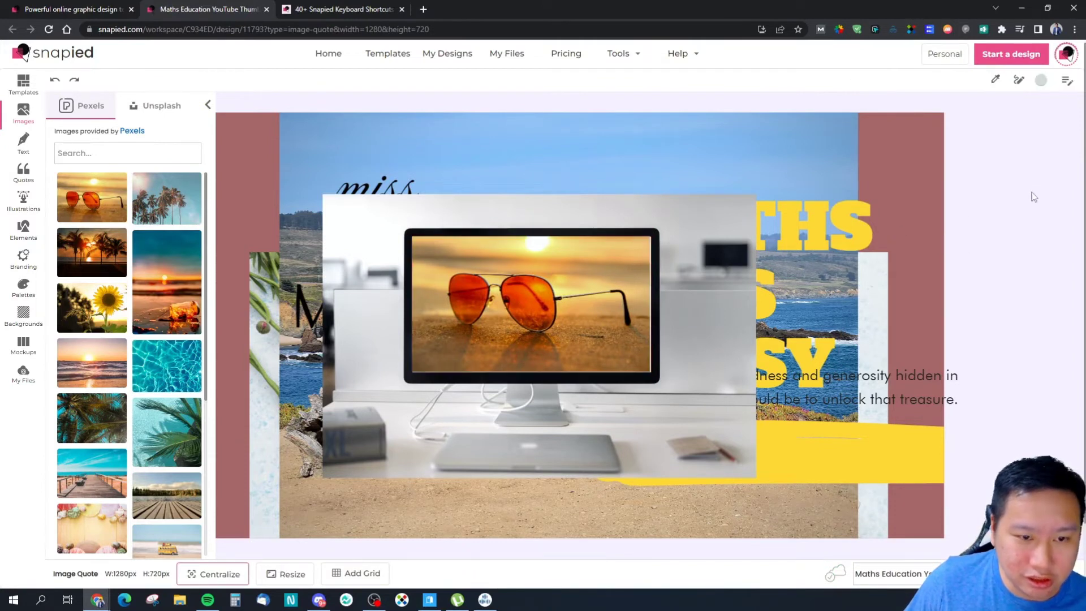
pyautogui.click(546, 340)
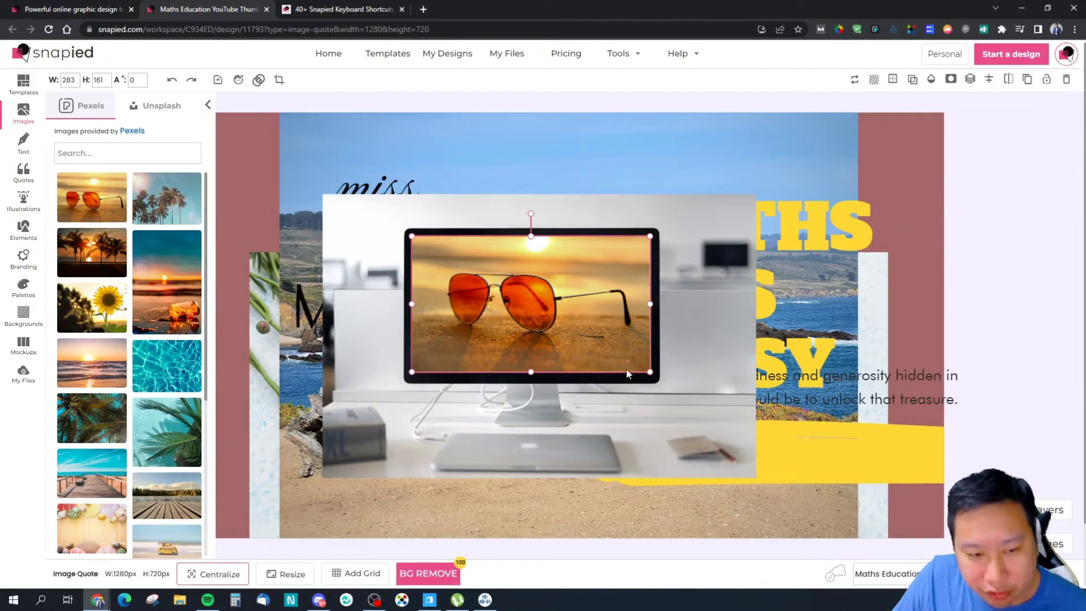
pyautogui.moveTo(650, 374); pyautogui.dragTo(649, 374)
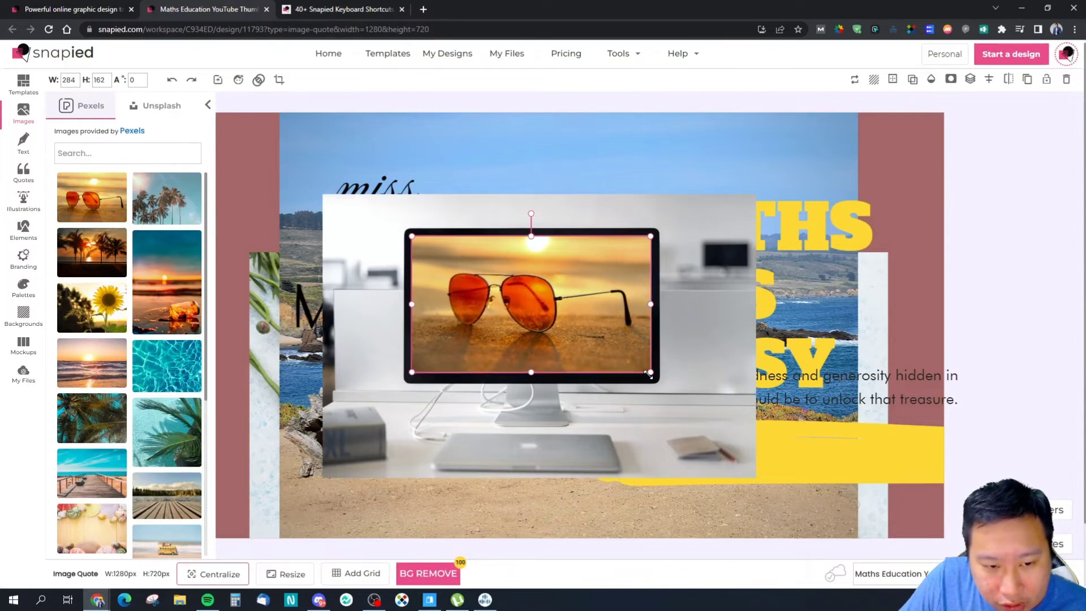
pyautogui.click(629, 130)
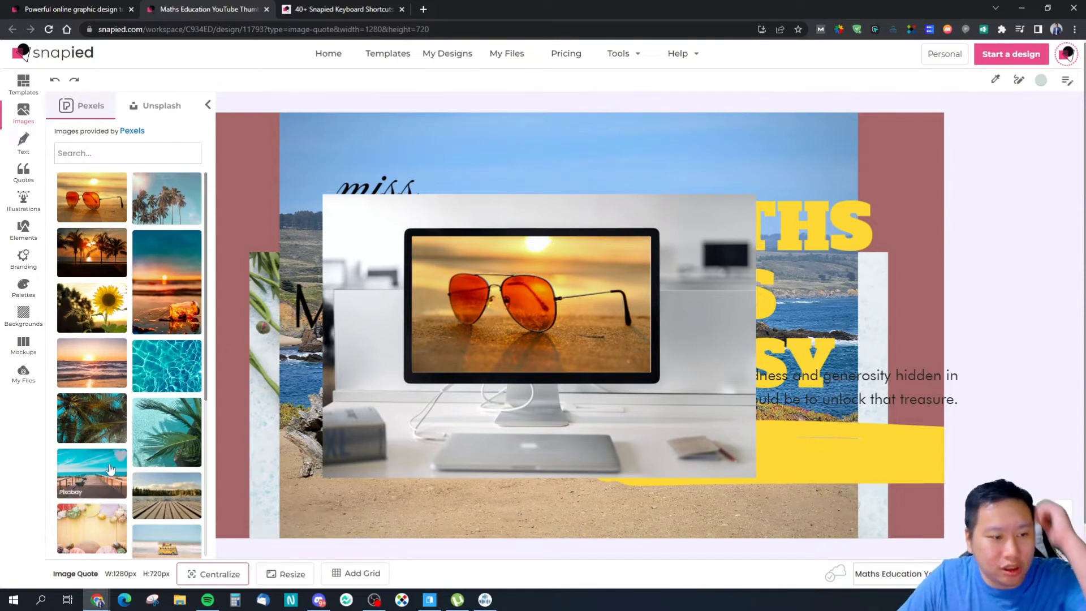
# - Examine the uploaded files area and the list of preset canvas sizes for social media posts
pyautogui.click(21, 382)
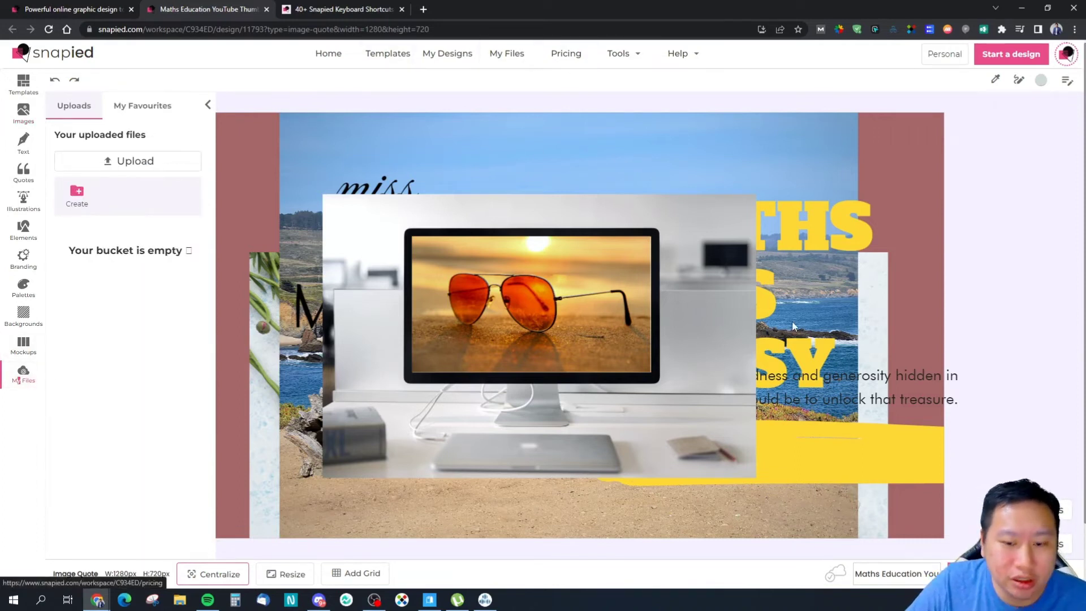
pyautogui.click(287, 575)
pyautogui.scroll(-5, 312, 452)
pyautogui.scroll(5, 320, 459)
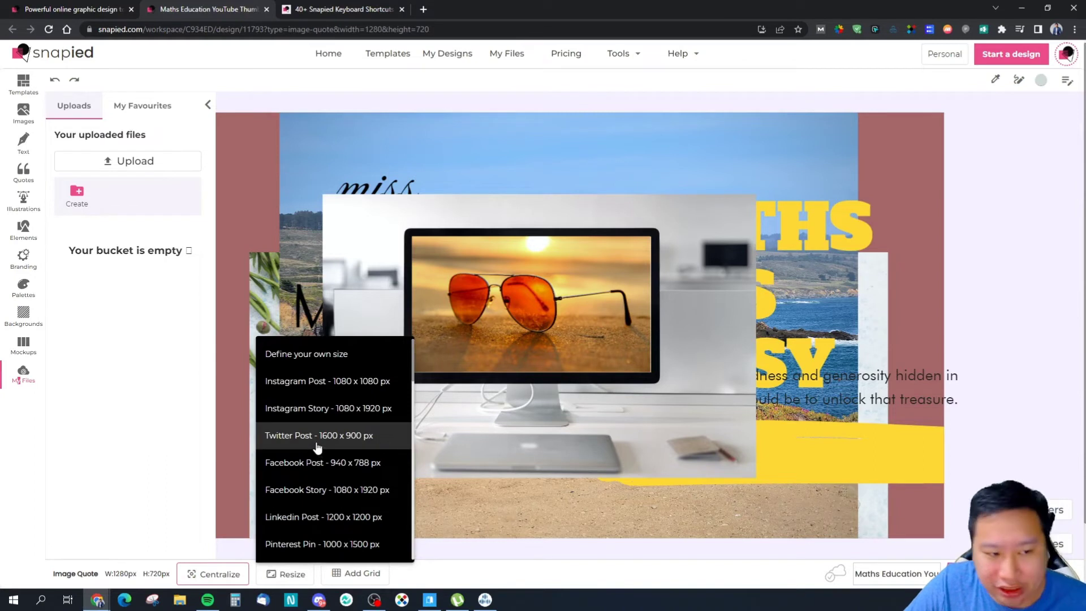
pyautogui.scroll(-6, 318, 448)
pyautogui.scroll(-10, 319, 445)
pyautogui.scroll(12, 320, 444)
pyautogui.scroll(3, 323, 434)
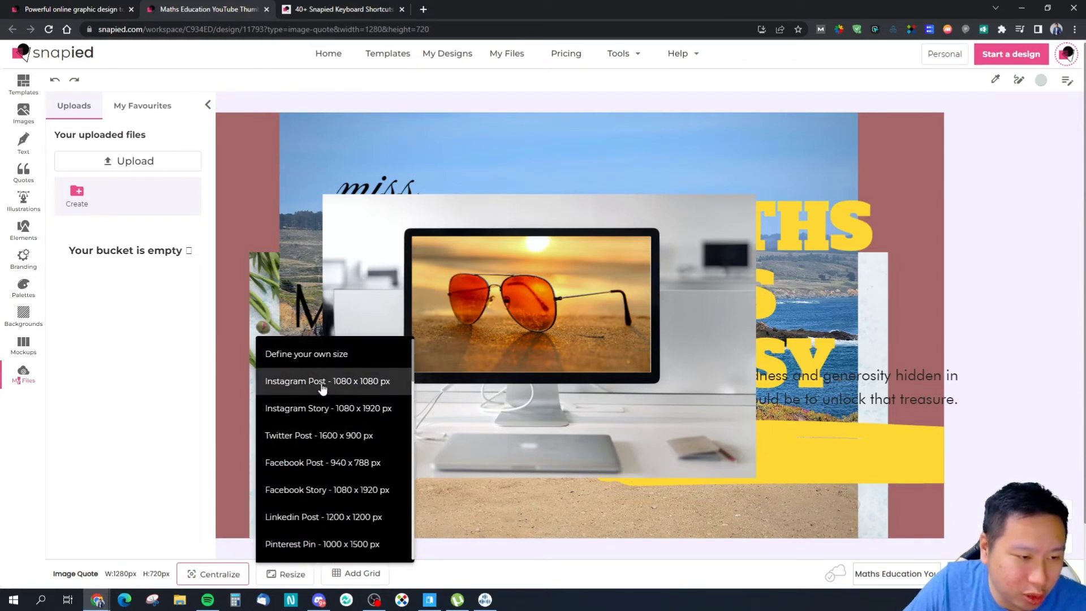
# - Look at the custom canvas dimensions and the grid settings without applying either
pyautogui.click(286, 354)
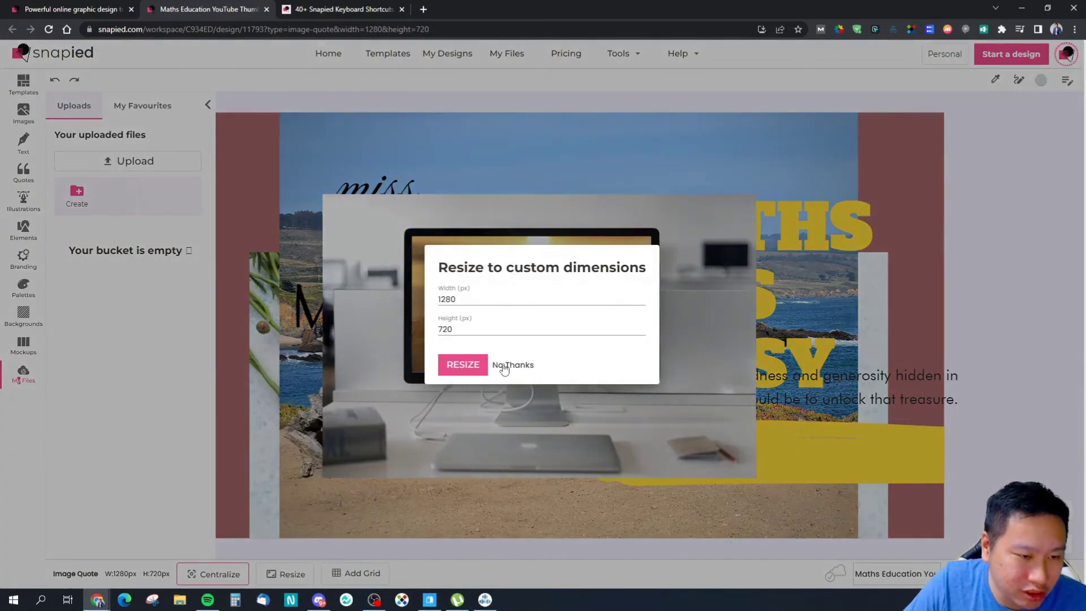
pyautogui.click(505, 366)
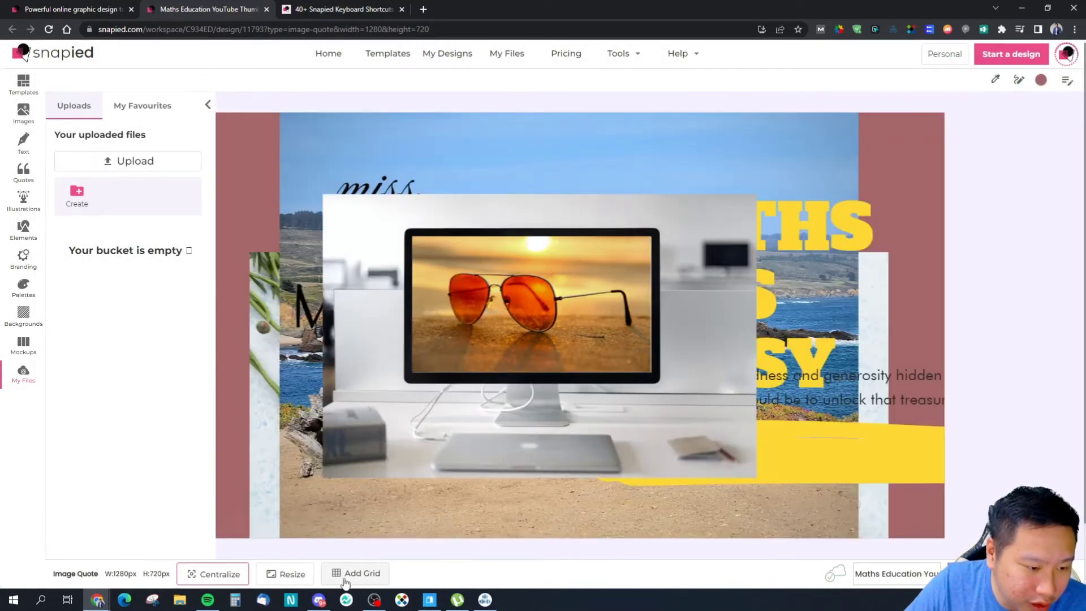
pyautogui.click(346, 582)
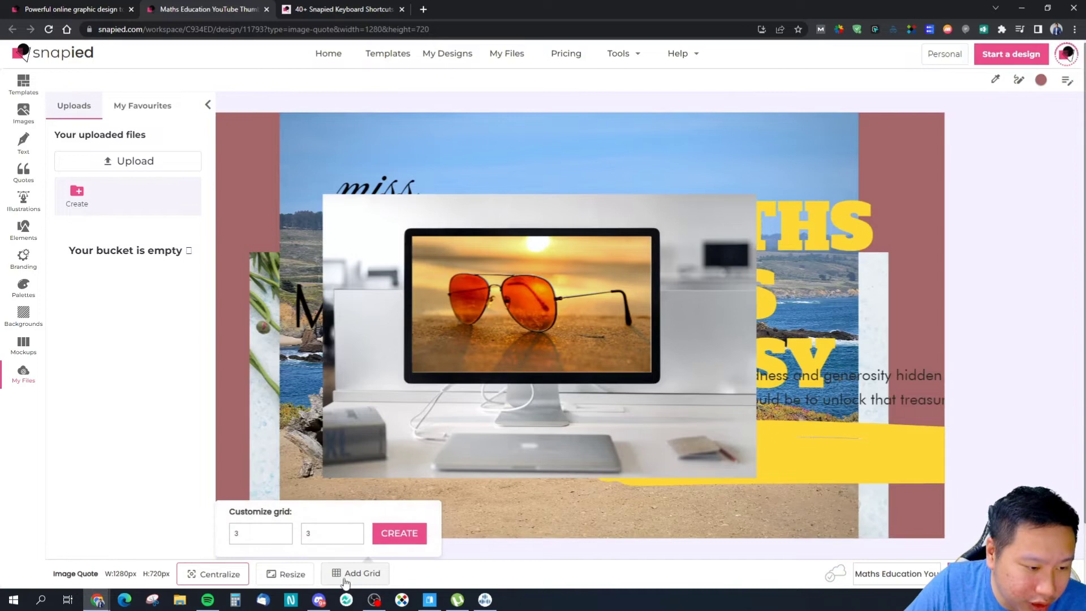
pyautogui.click(640, 441)
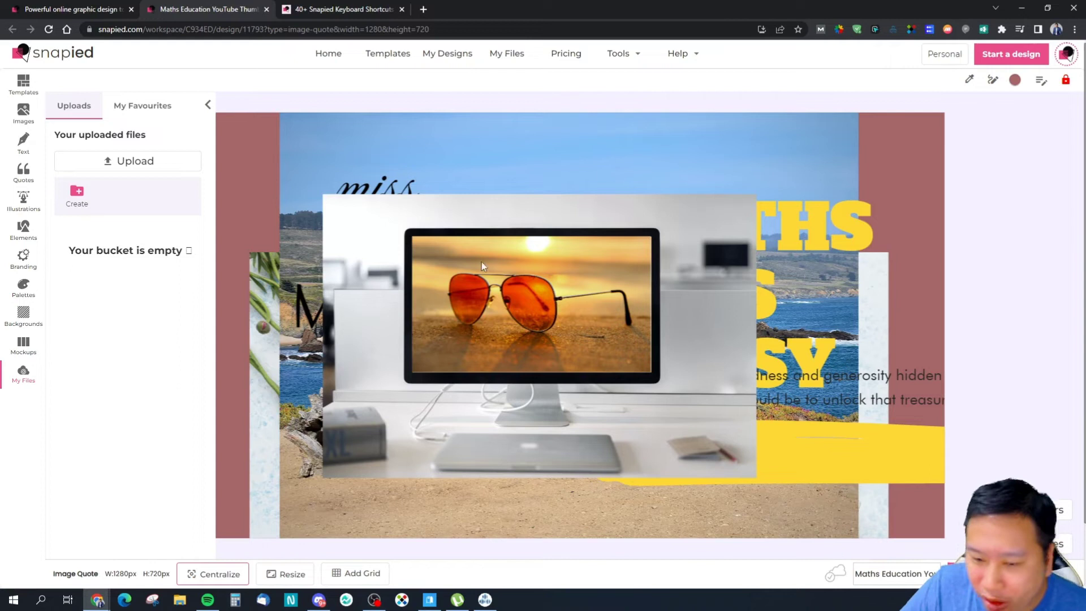
# - Apply the "We Are Hiring Creative People" template, overwriting the current design and its canvas size
pyautogui.click(23, 85)
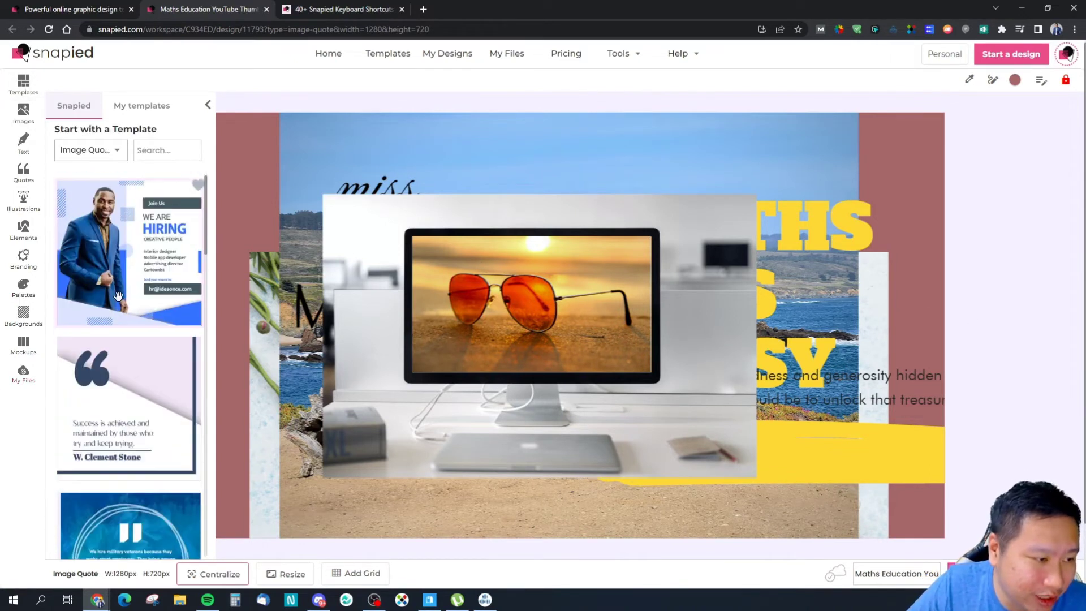
pyautogui.click(116, 259)
pyautogui.click(383, 334)
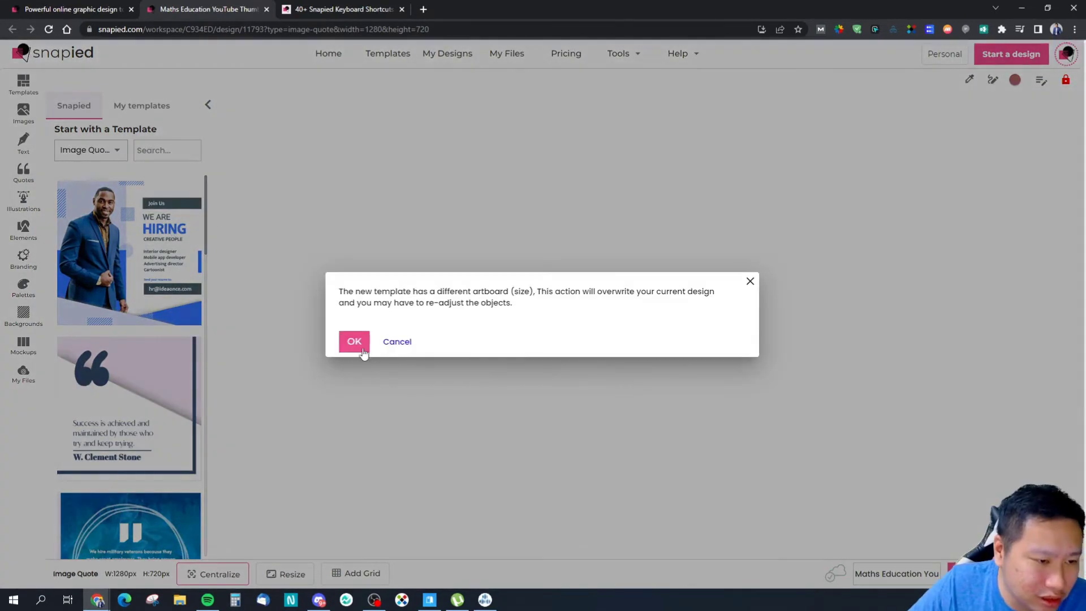
pyautogui.click(354, 342)
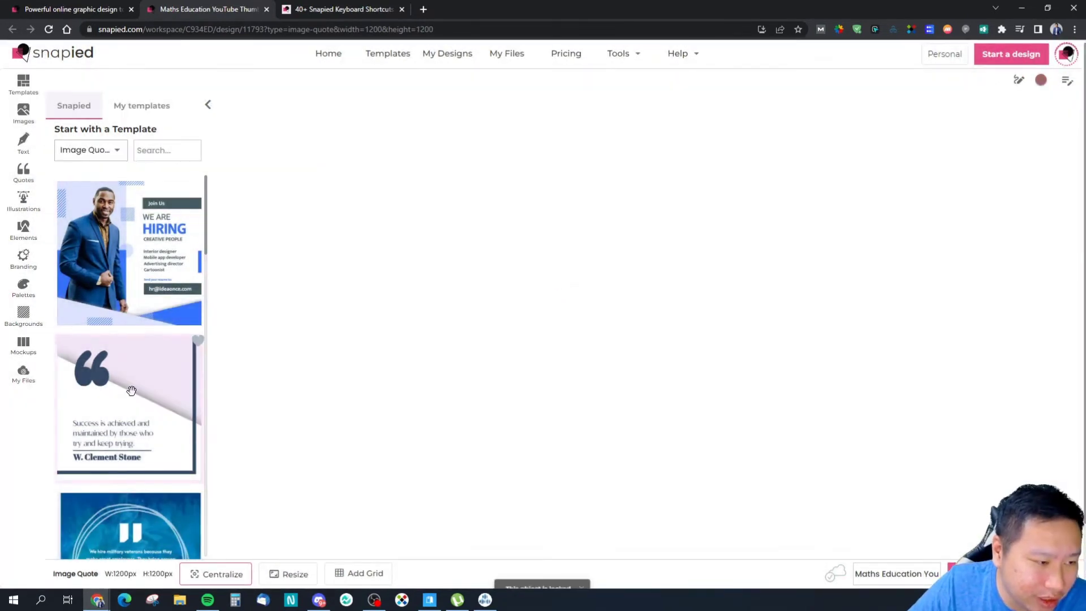
# - Browse the remaining image quote templates and inspect the hiring template's man photo and "HIRING" heading
pyautogui.scroll(-8, 142, 373)
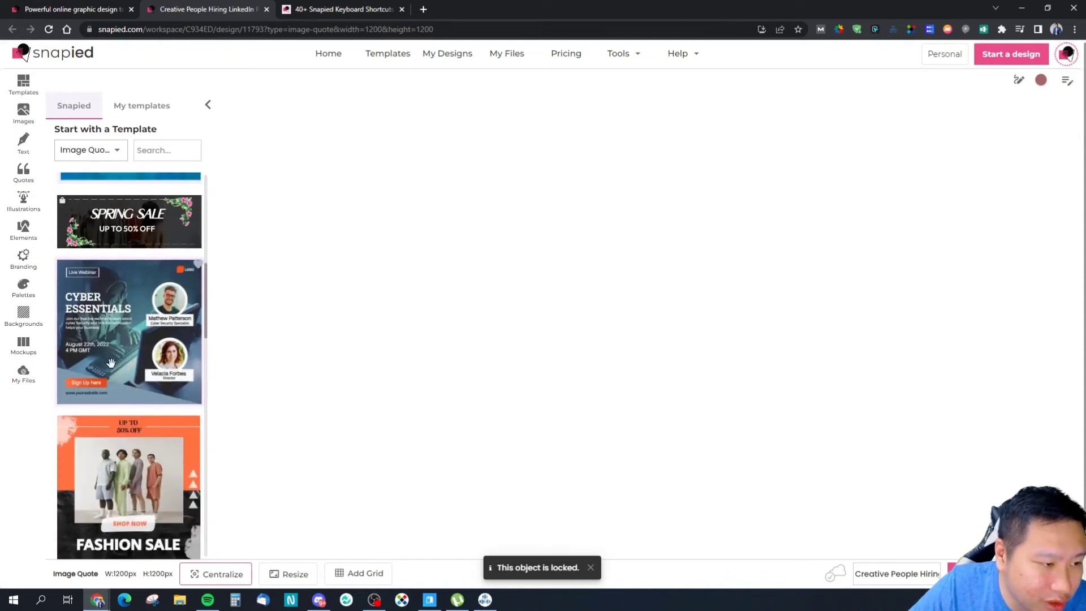
pyautogui.scroll(-10, 130, 430)
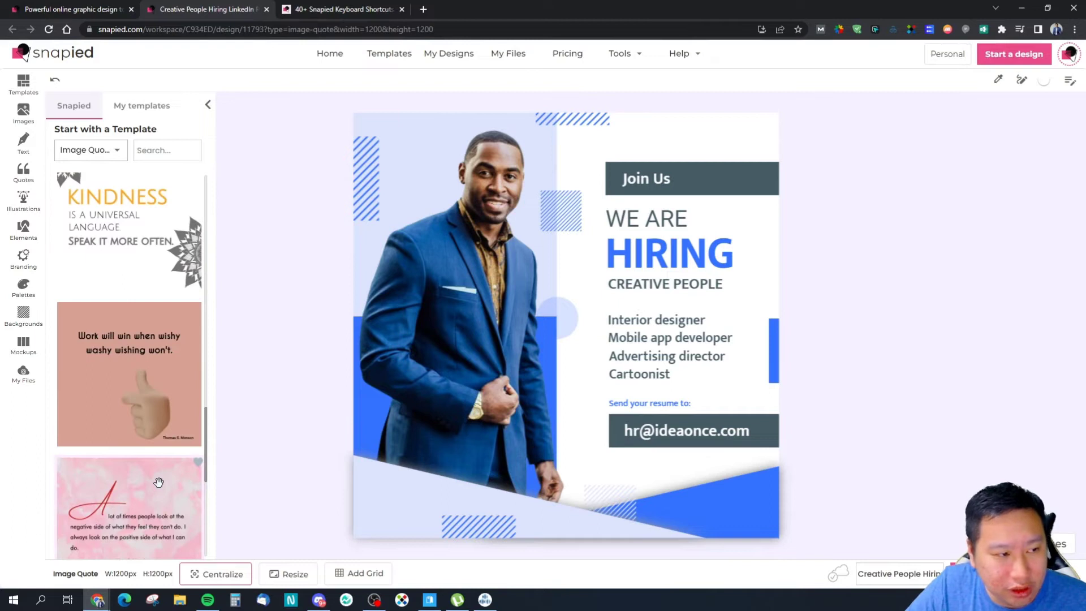
pyautogui.scroll(-6, 87, 469)
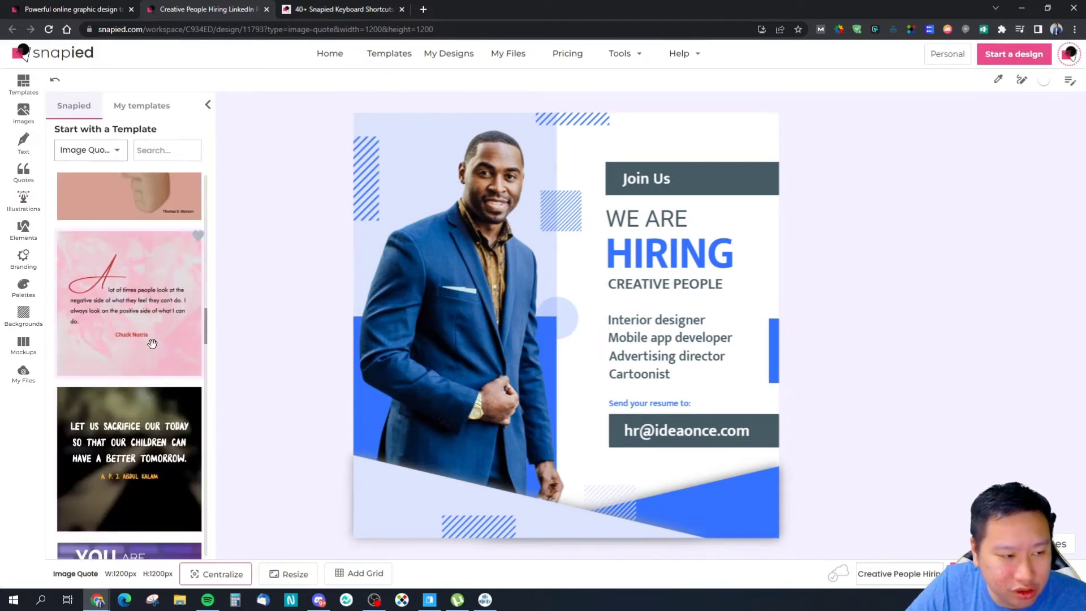
pyautogui.scroll(-4, 132, 511)
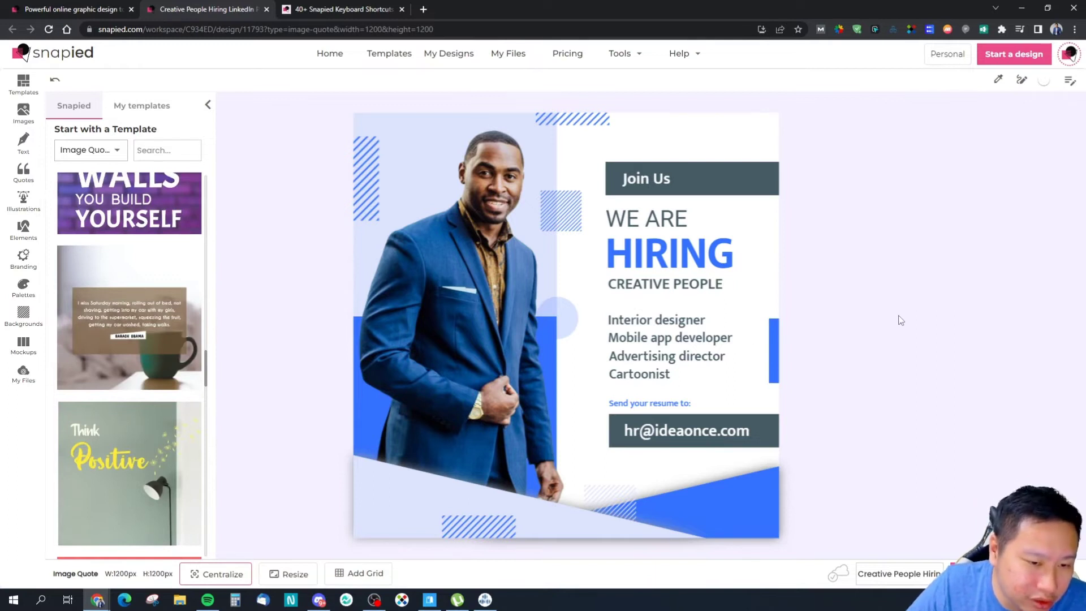
pyautogui.click(550, 350)
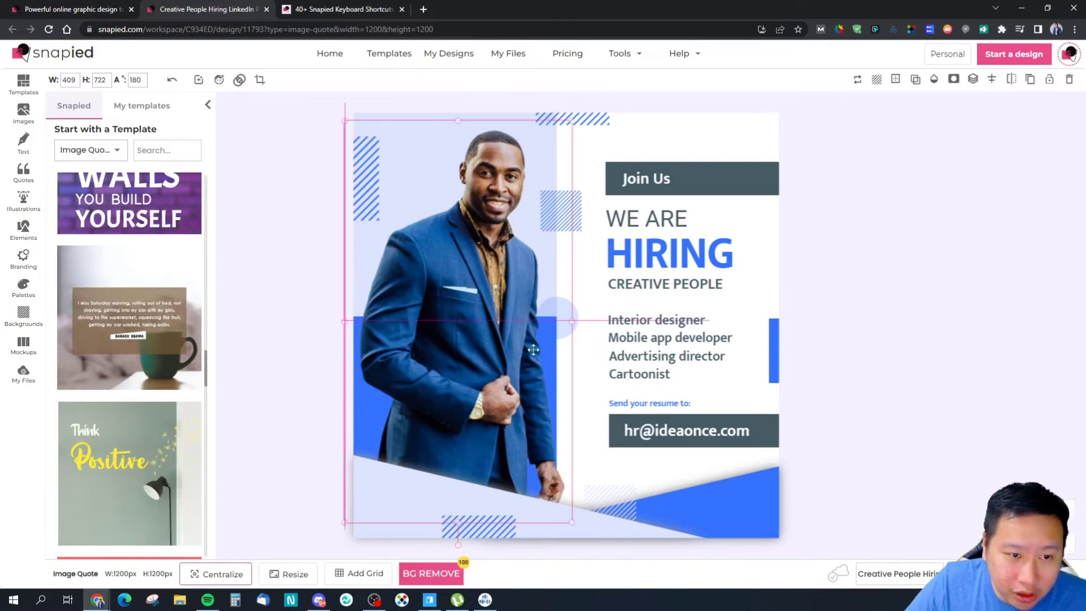
pyautogui.doubleClick(654, 260)
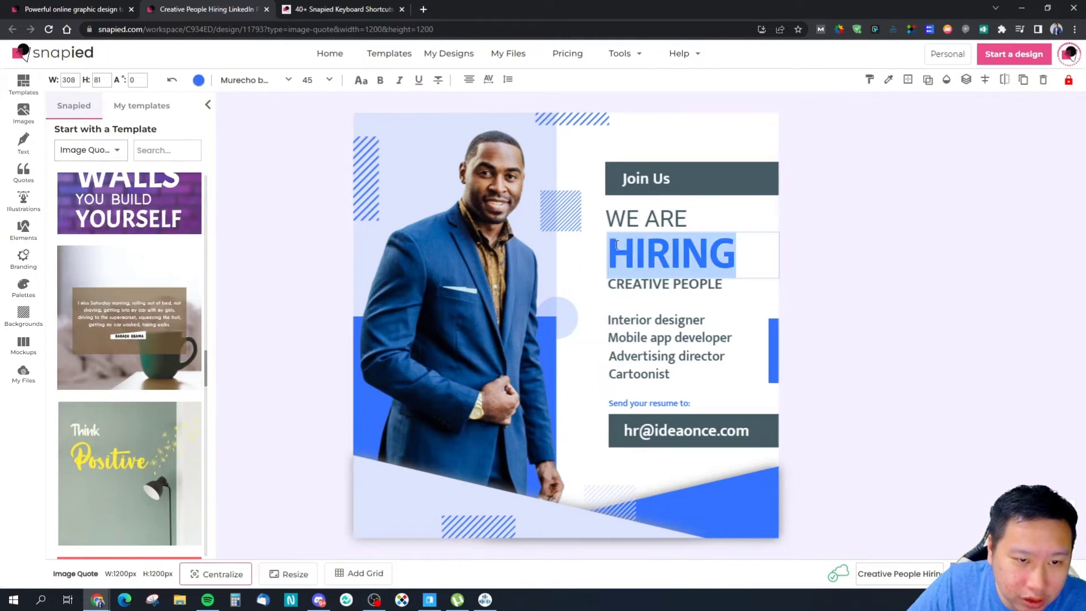
pyautogui.click(841, 347)
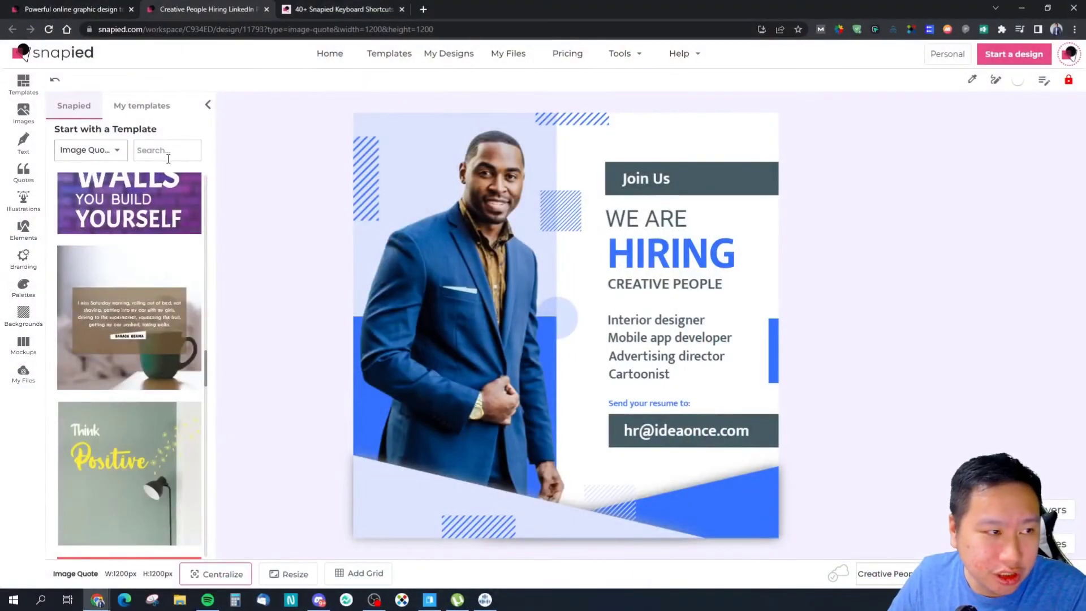
# - Browse the Pexels stock photos and insert the iced lemon drink with two straws into the hiring design
pyautogui.click(23, 112)
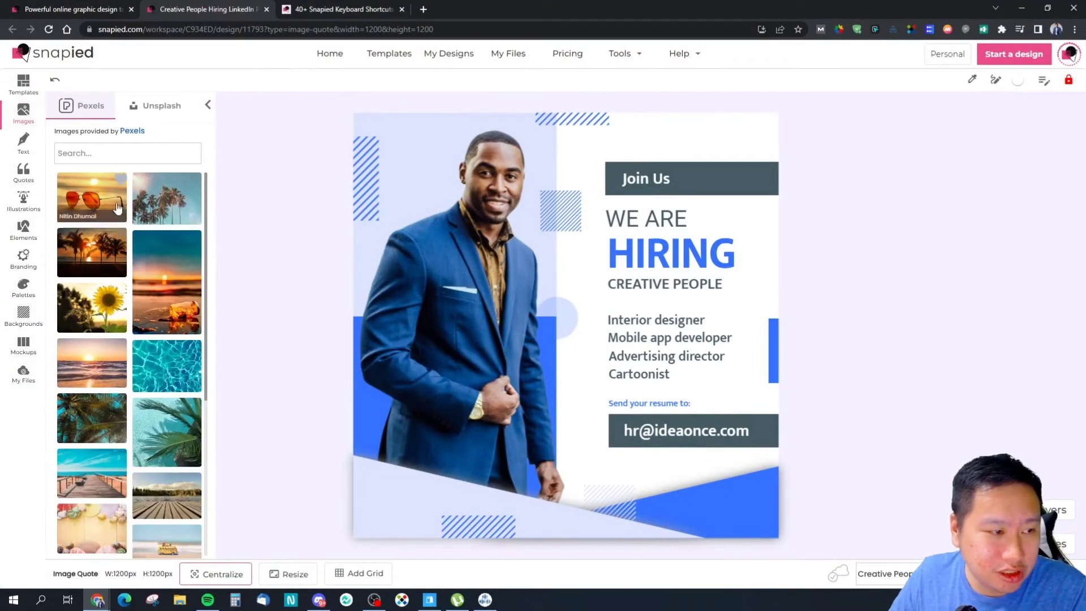
pyautogui.scroll(-5, 140, 323)
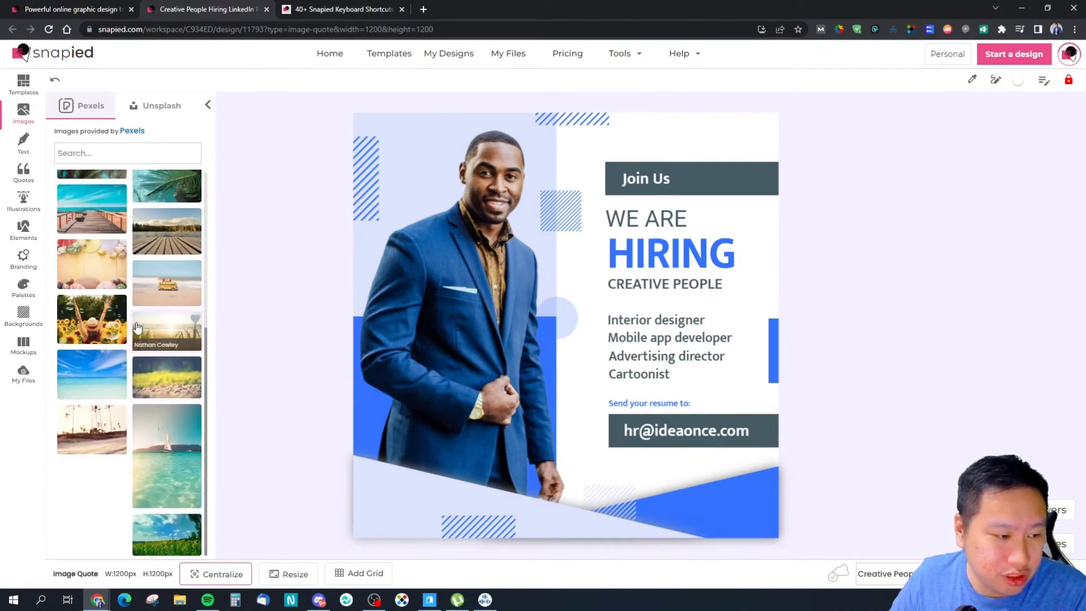
pyautogui.scroll(-5, 147, 368)
pyautogui.scroll(-2, 158, 405)
pyautogui.scroll(-10, 159, 390)
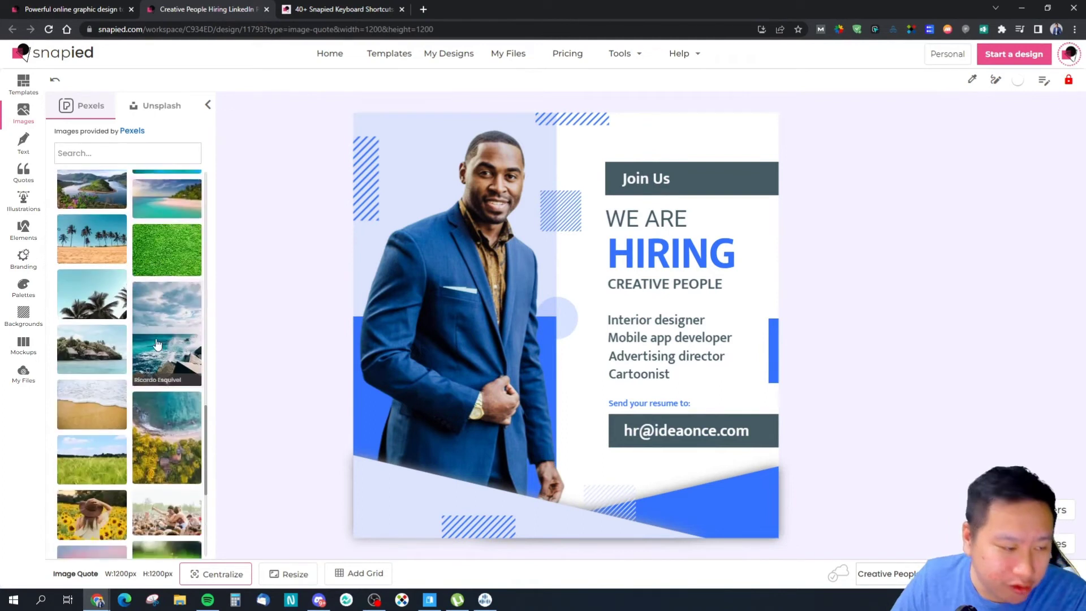
pyautogui.scroll(3, 155, 339)
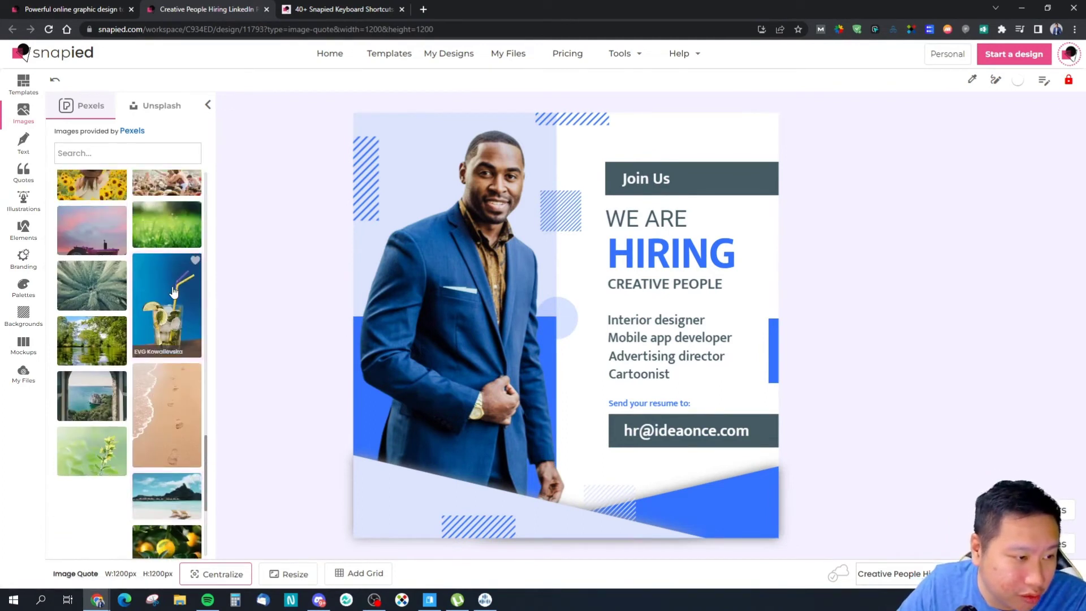
pyautogui.click(167, 305)
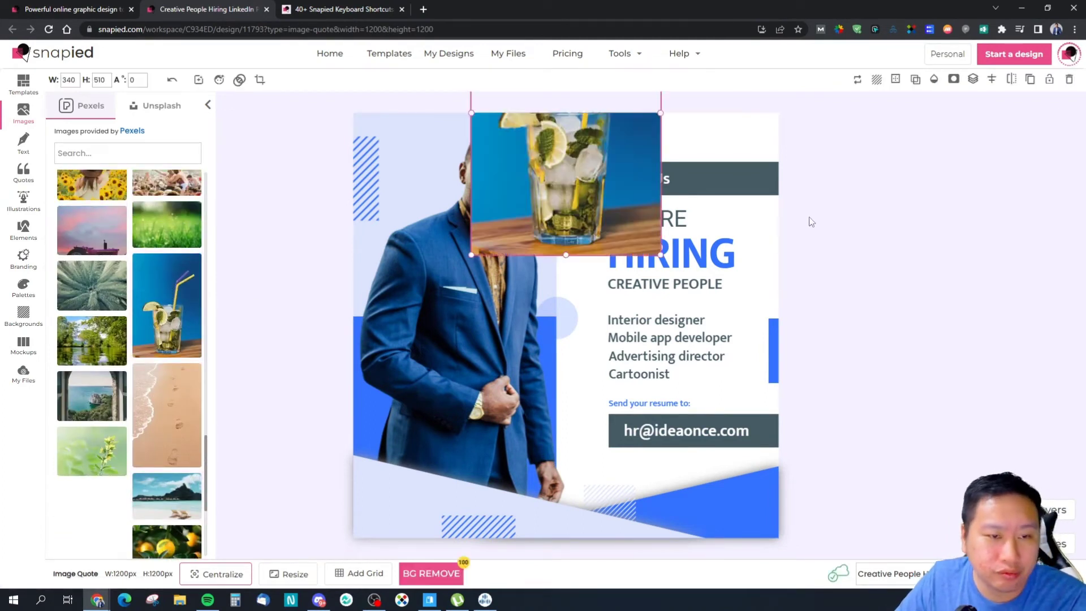
# - Move the drink photo down to the middle of the hiring design, over the man and the heading
pyautogui.moveTo(545, 246); pyautogui.dragTo(535, 161)
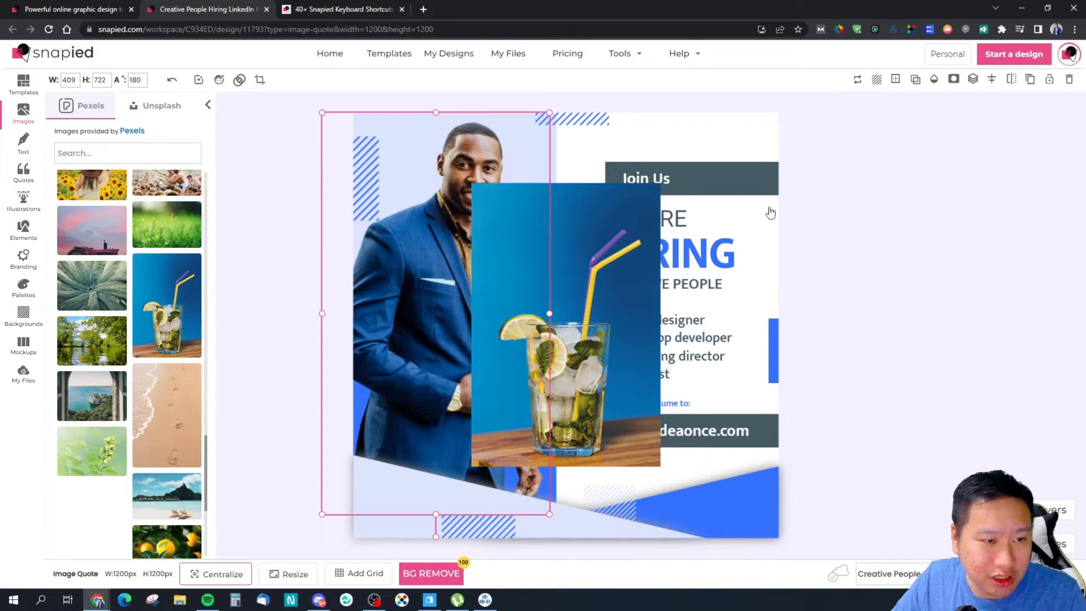
pyautogui.click(846, 212)
pyautogui.click(531, 247)
pyautogui.moveTo(530, 246); pyautogui.dragTo(521, 251)
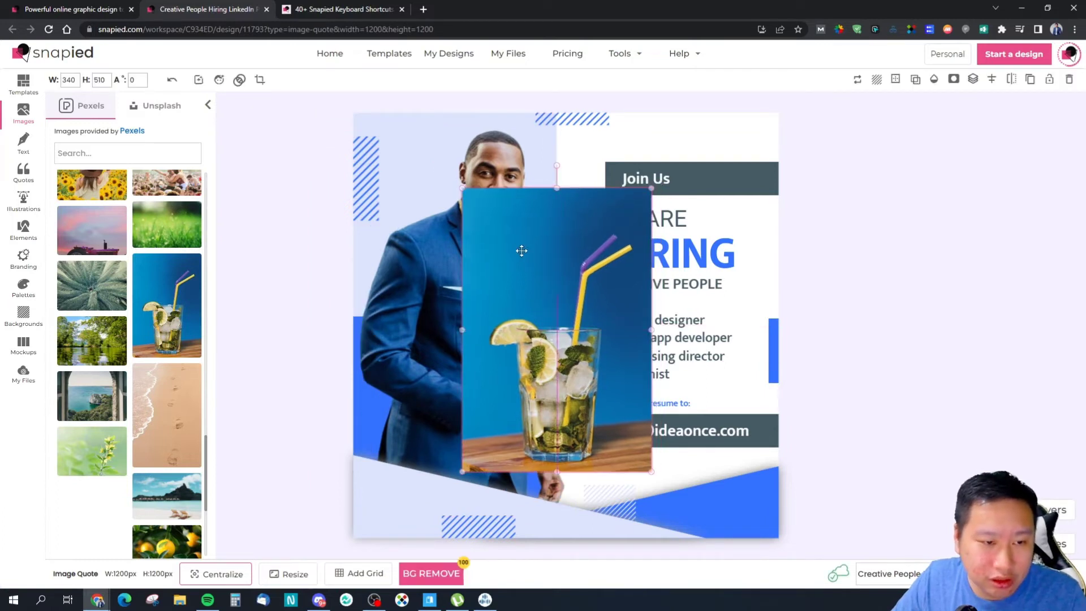
pyautogui.moveTo(595, 254); pyautogui.dragTo(542, 251)
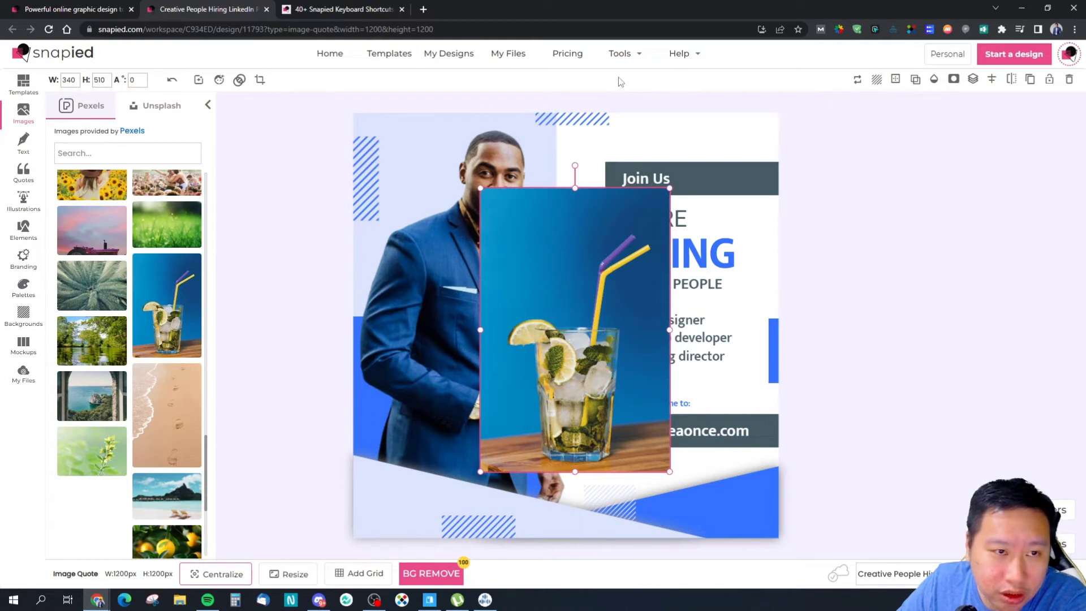
pyautogui.click(876, 82)
pyautogui.moveTo(637, 216); pyautogui.dragTo(565, 225)
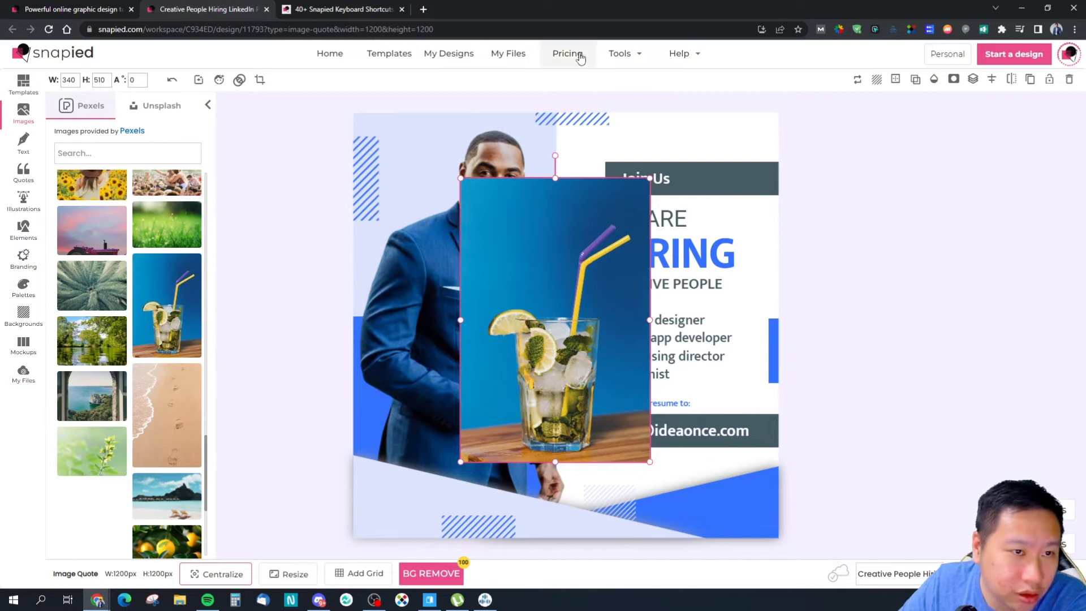
# - Upload 29150482_asian-woman-using-laptop.jpg to the BG Remove tool and finish the conversion
pyautogui.click(623, 53)
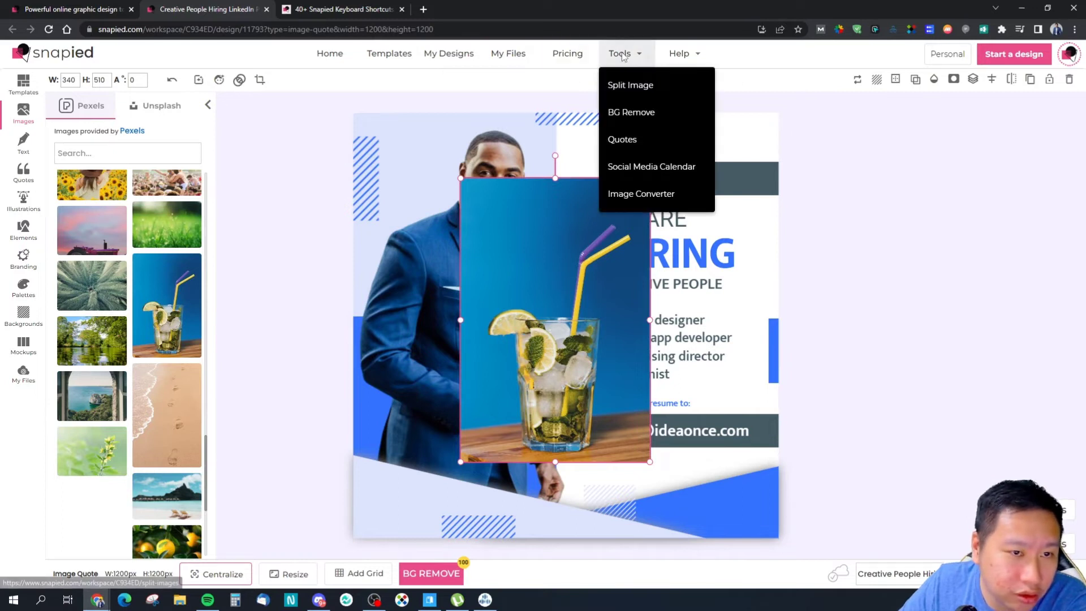
pyautogui.click(637, 118)
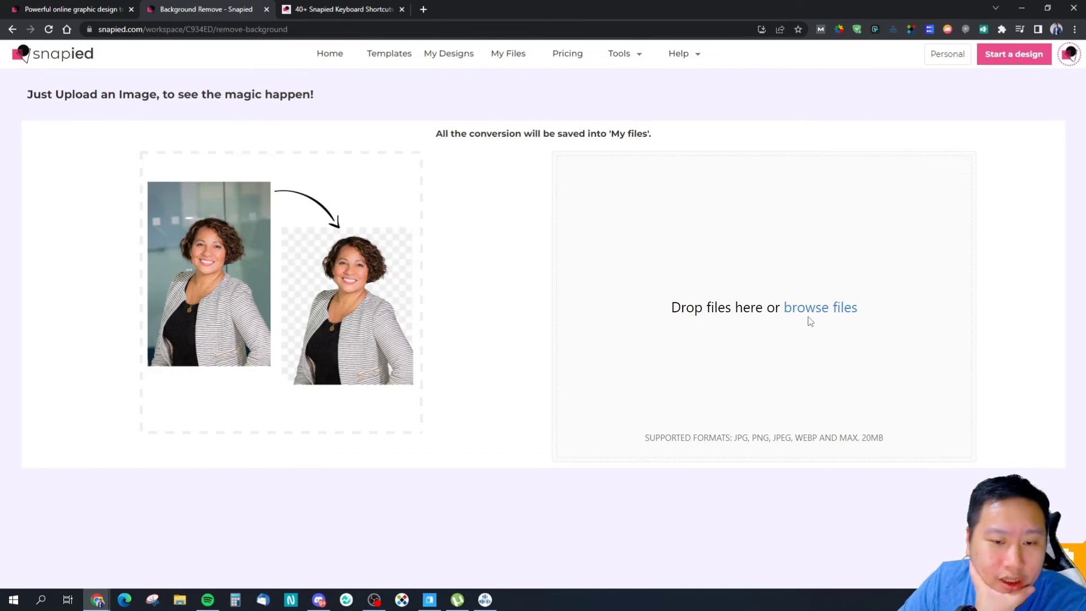
pyautogui.click(814, 318)
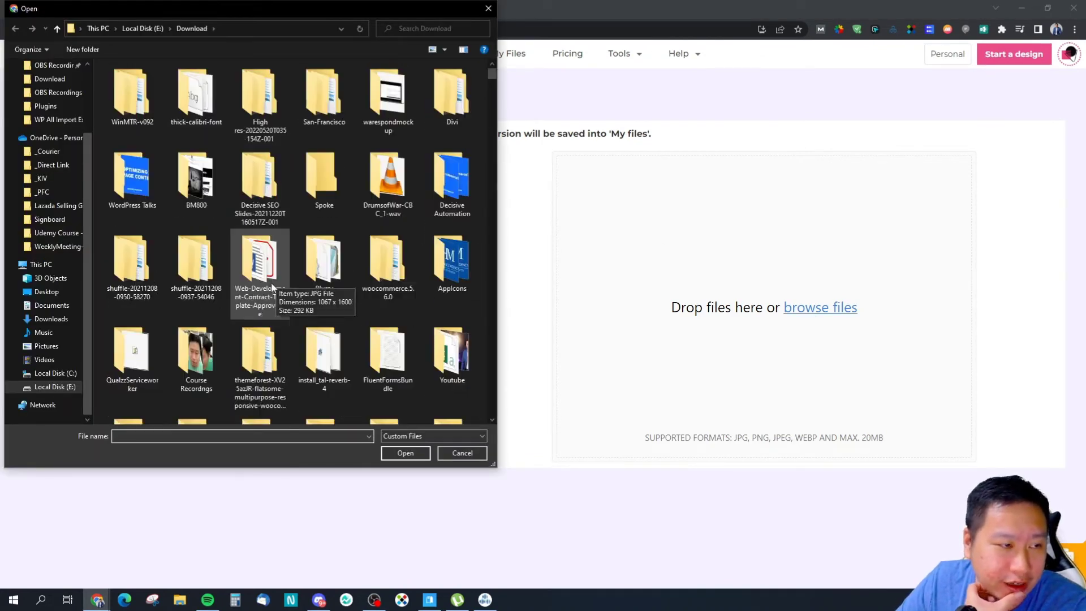
pyautogui.scroll(-3, 242, 267)
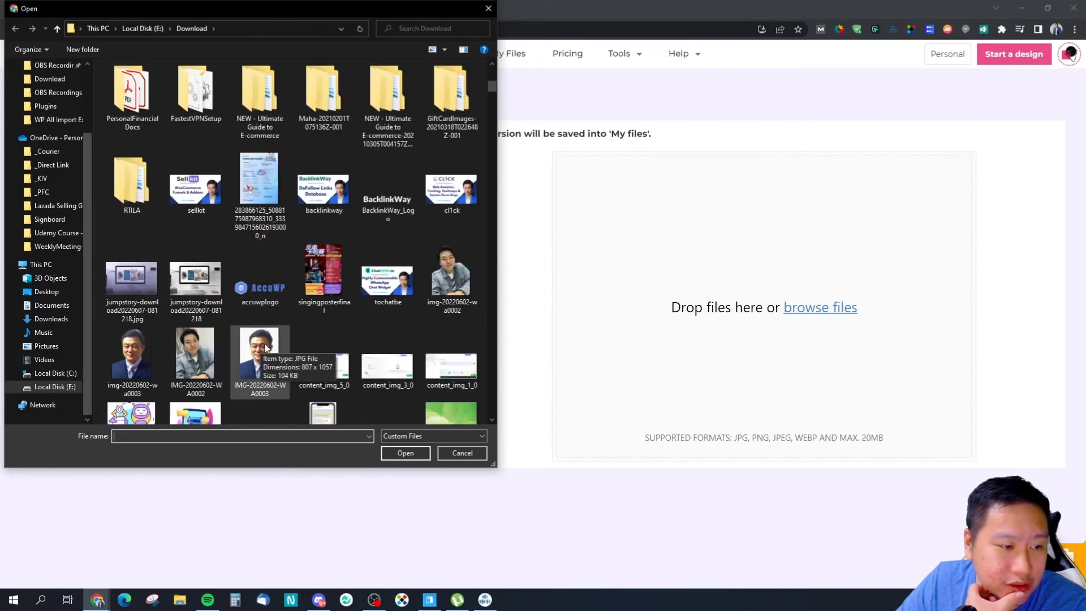
pyautogui.scroll(-10, 293, 323)
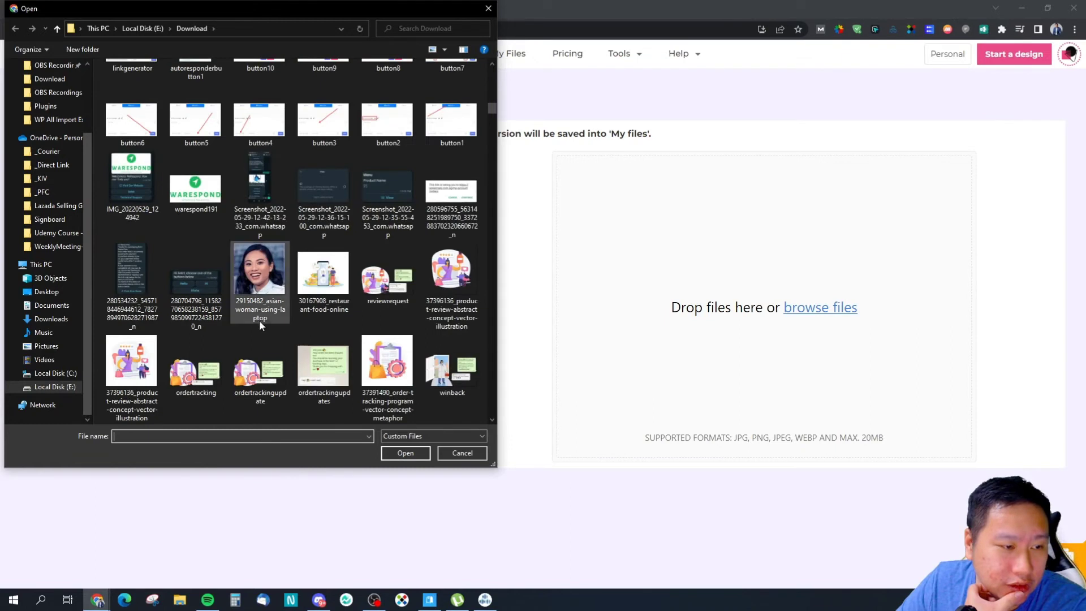
pyautogui.scroll(-3, 247, 285)
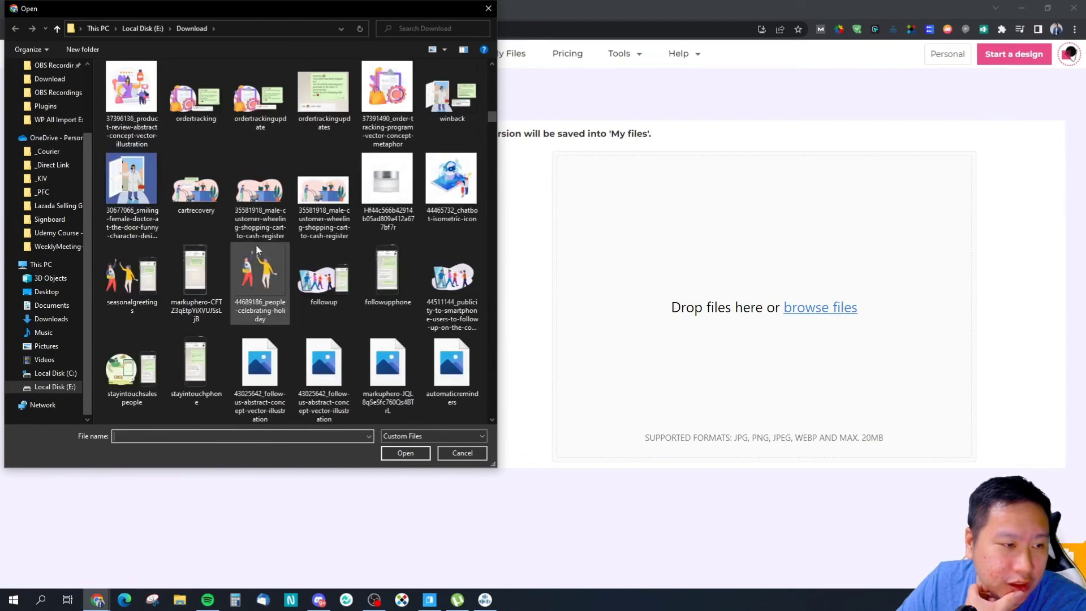
pyautogui.scroll(3, 256, 243)
pyautogui.click(259, 238)
pyautogui.click(405, 453)
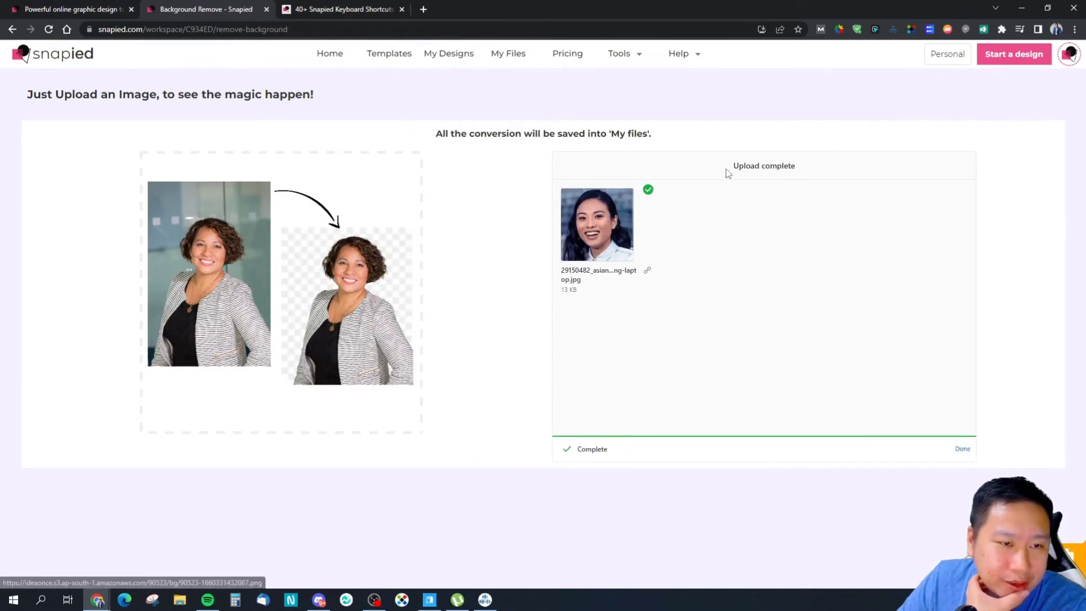
pyautogui.click(962, 450)
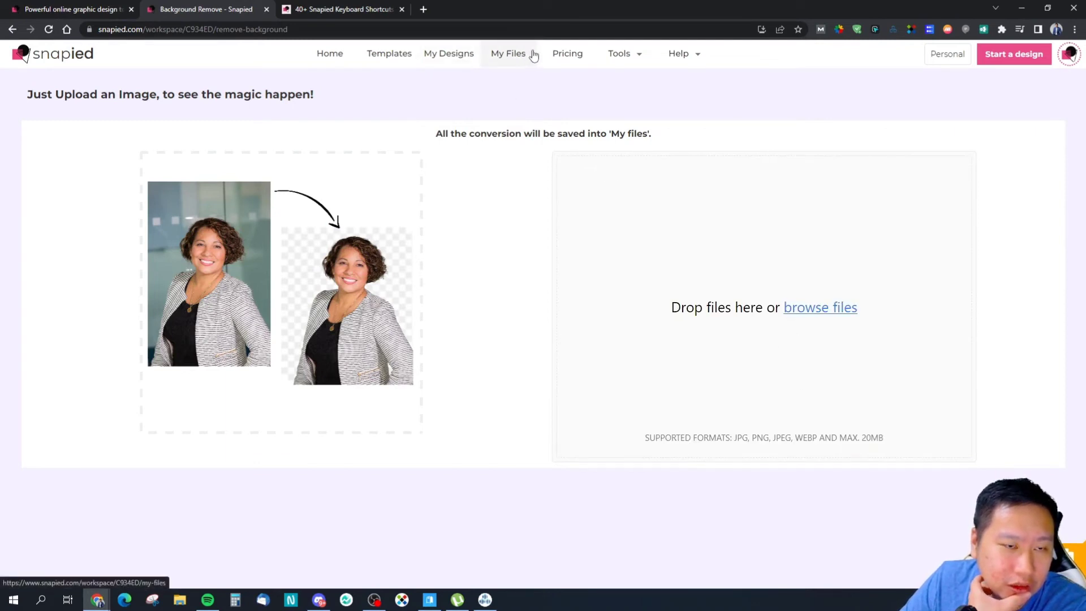
# - Return to the hiring design in the editor and open its uploaded files area
pyautogui.click(640, 54)
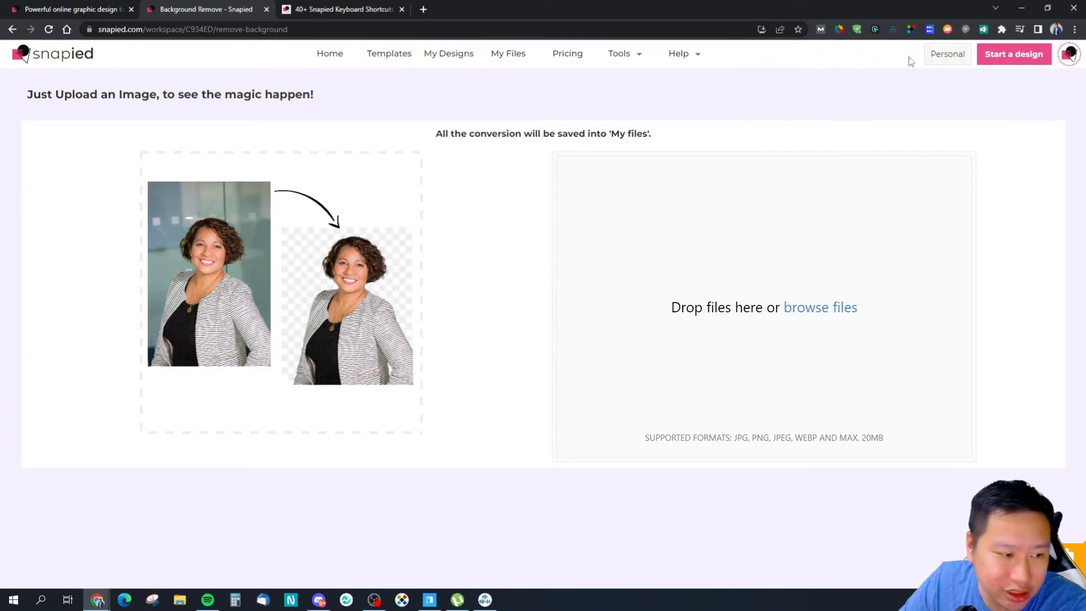
pyautogui.click(12, 30)
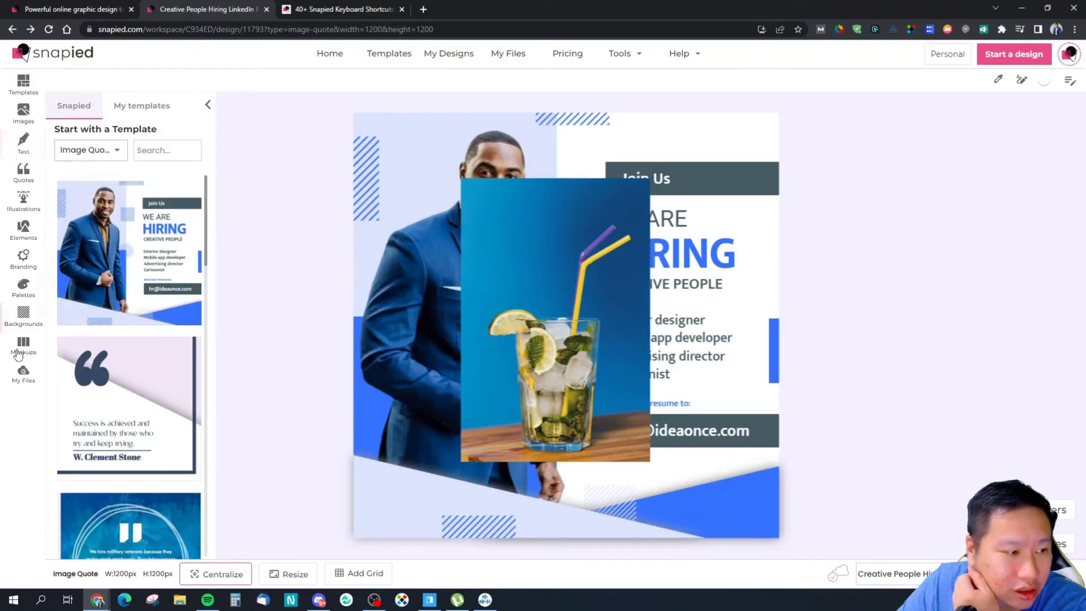
pyautogui.click(22, 374)
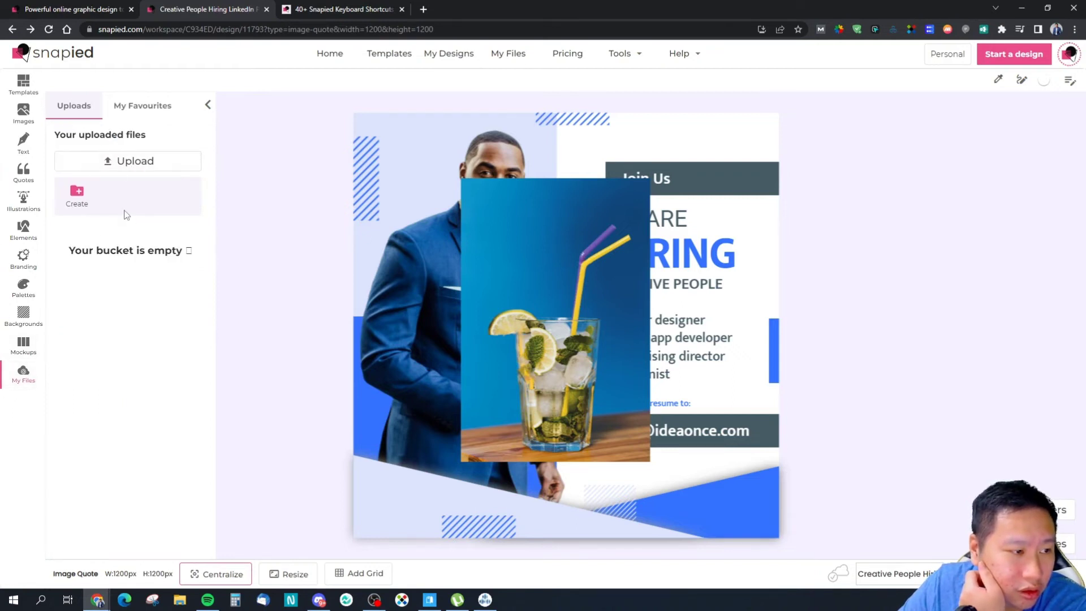
# - Upload 29150482_asian-woman-using-laptop.jpg from the Download folder to the editor's uploaded files and close the upload dialog
pyautogui.click(110, 161)
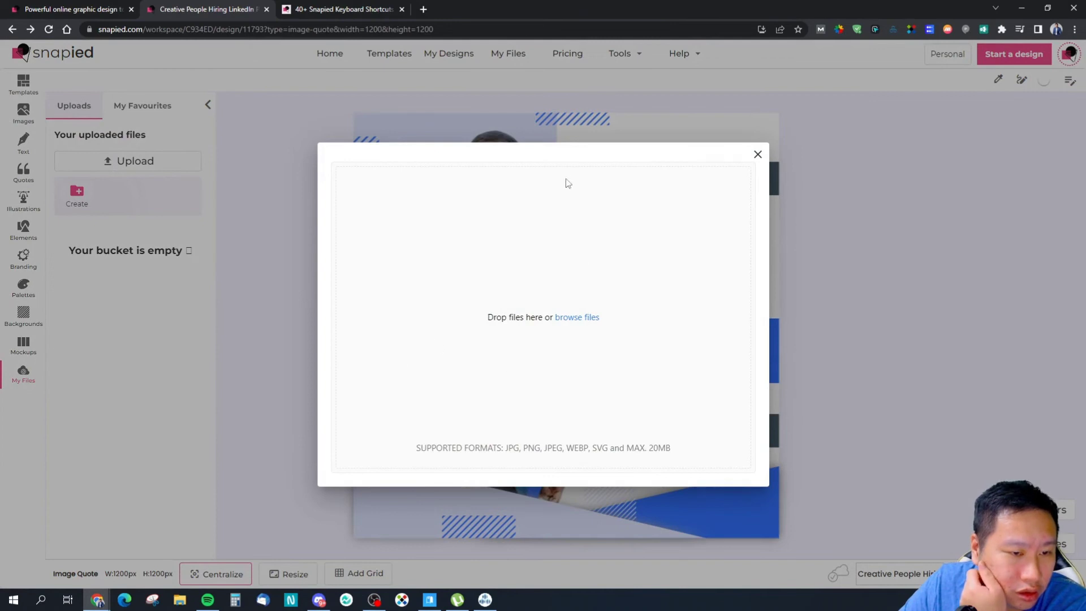
pyautogui.click(577, 317)
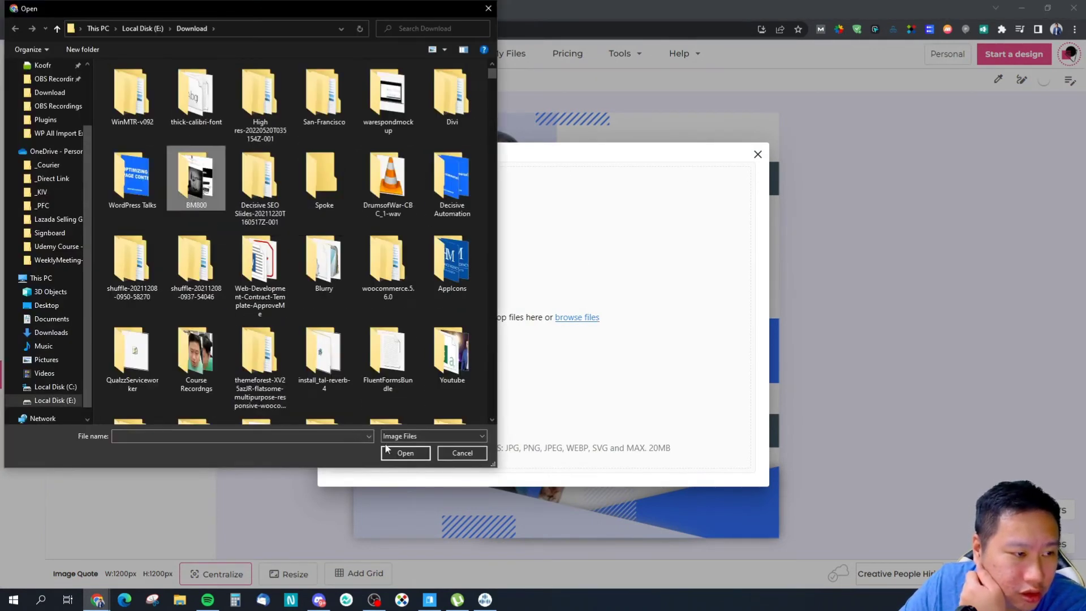
pyautogui.scroll(-10, 351, 354)
pyautogui.scroll(3, 249, 245)
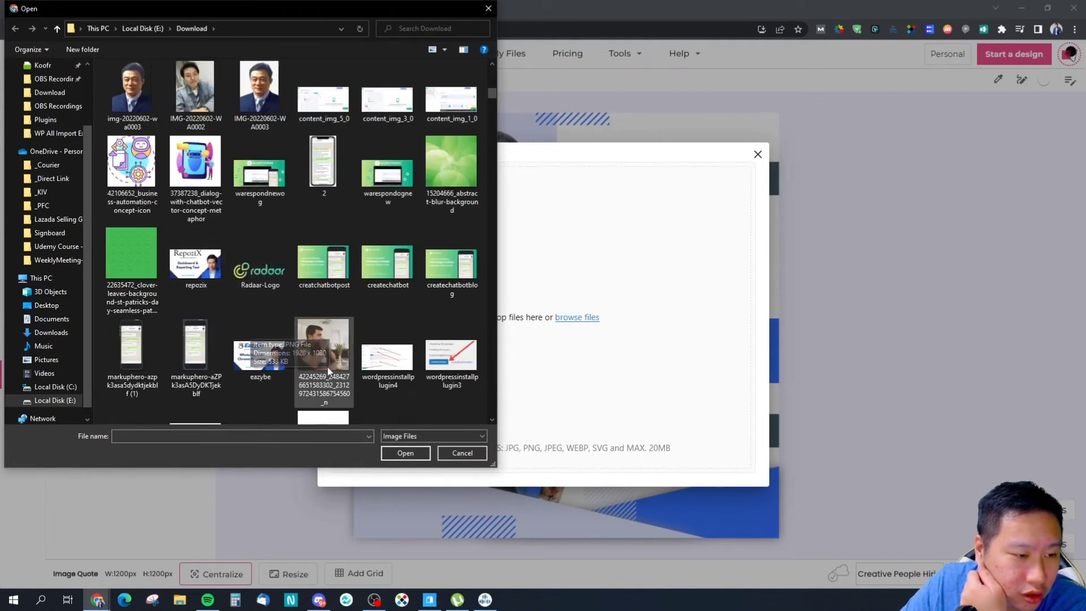
pyautogui.scroll(5, 306, 358)
pyautogui.scroll(-12, 305, 356)
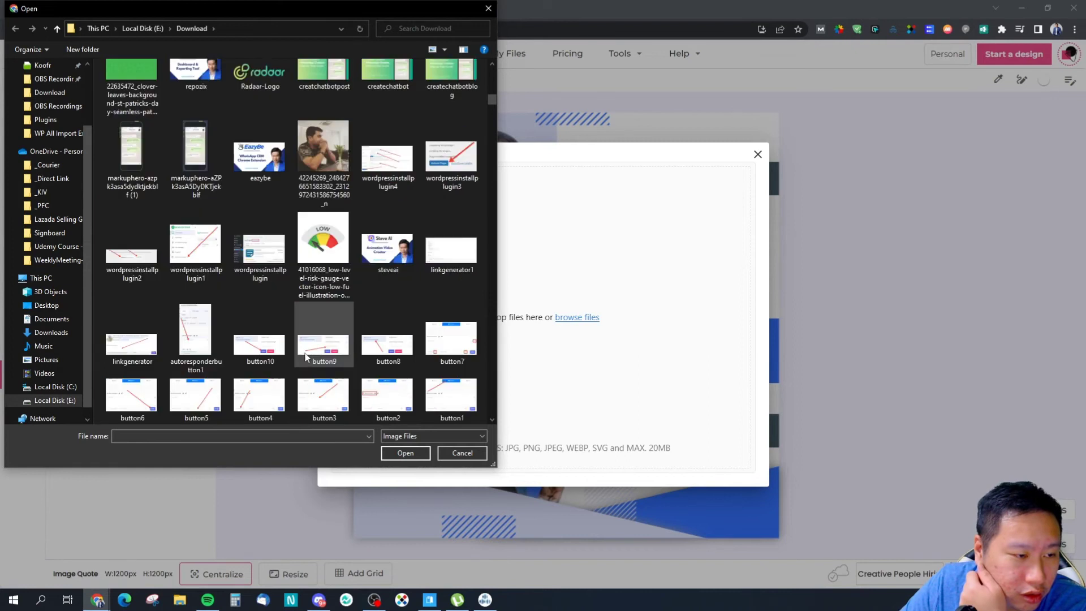
pyautogui.scroll(-4, 304, 353)
pyautogui.scroll(3, 301, 340)
pyautogui.click(259, 235)
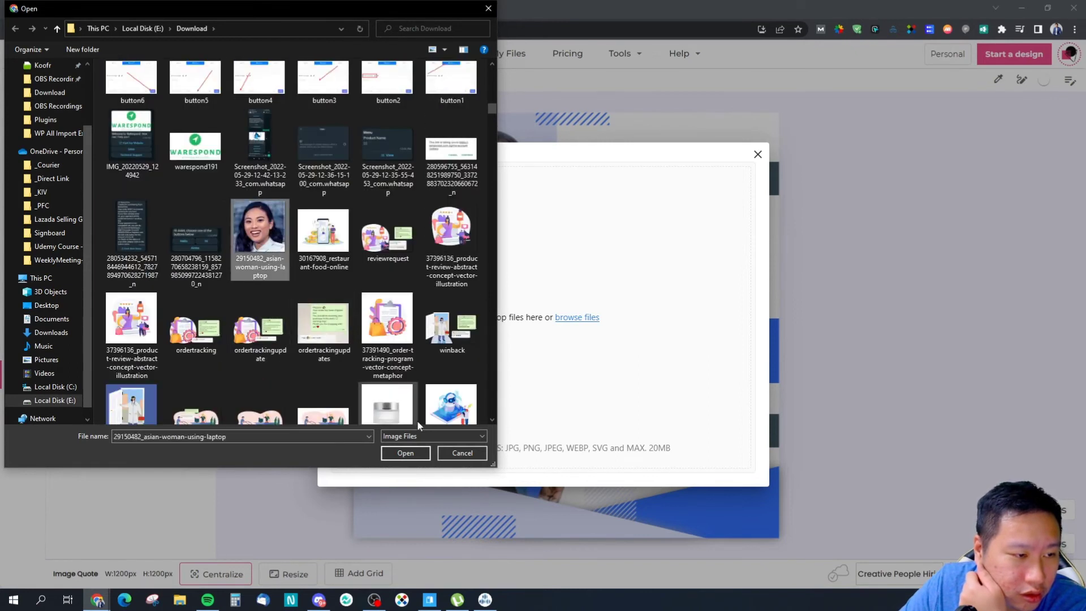
pyautogui.click(405, 453)
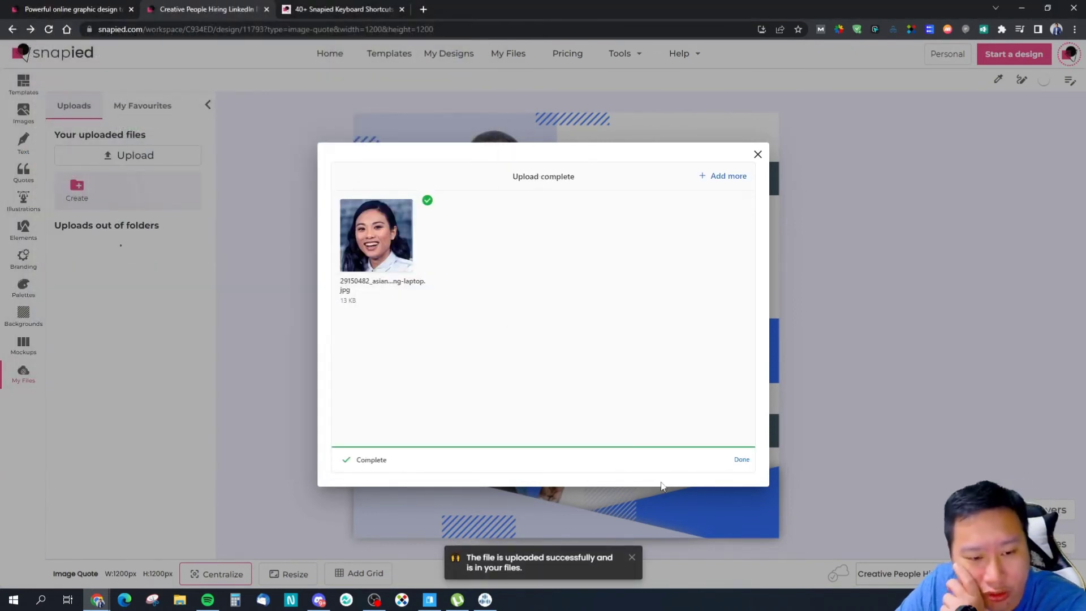
pyautogui.click(738, 461)
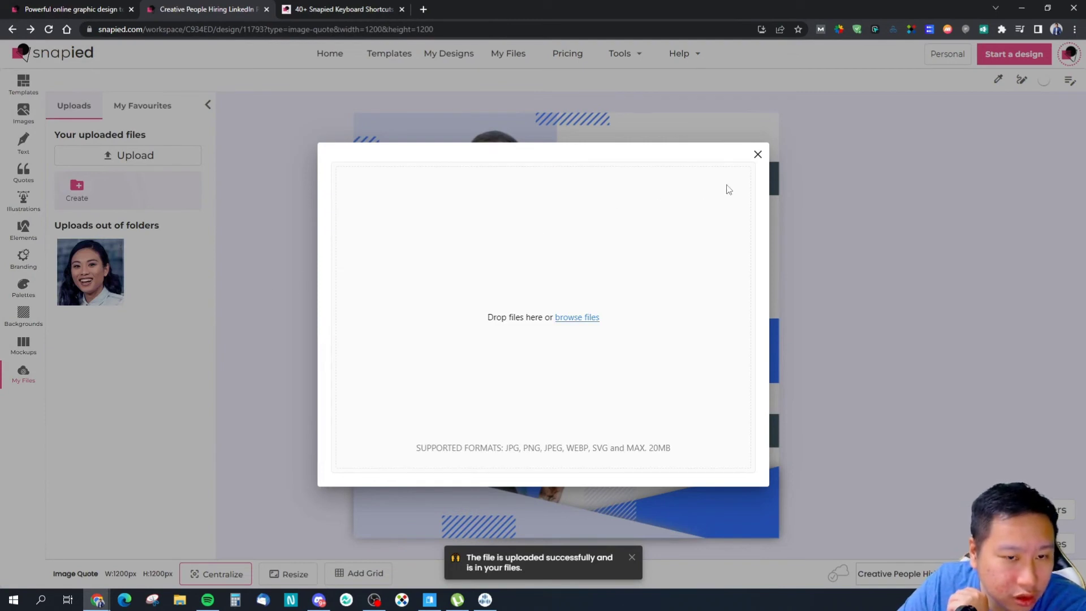
pyautogui.click(758, 155)
# - Open the BG Remove tool and upload 29150482_asian-woman-using-laptop.jpg for background removal
pyautogui.click(622, 54)
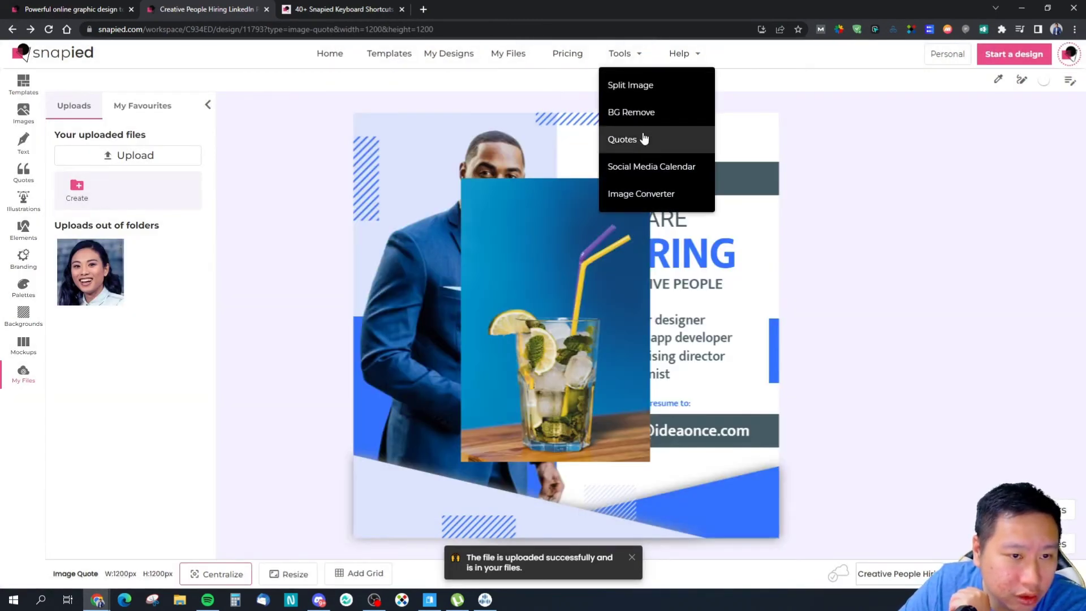
pyautogui.click(632, 112)
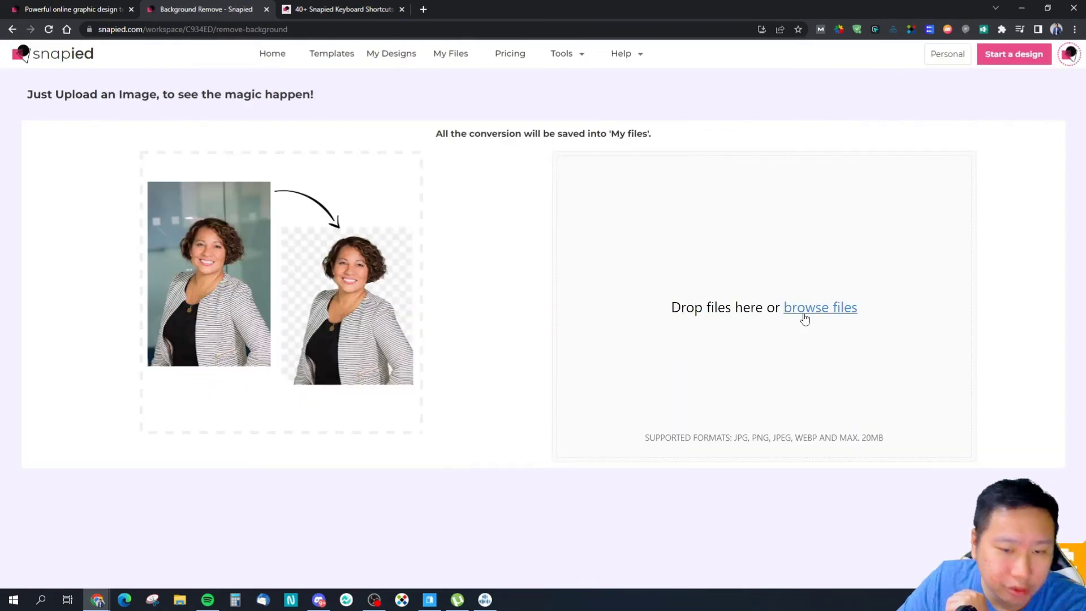
pyautogui.click(804, 316)
pyautogui.scroll(-10, 270, 292)
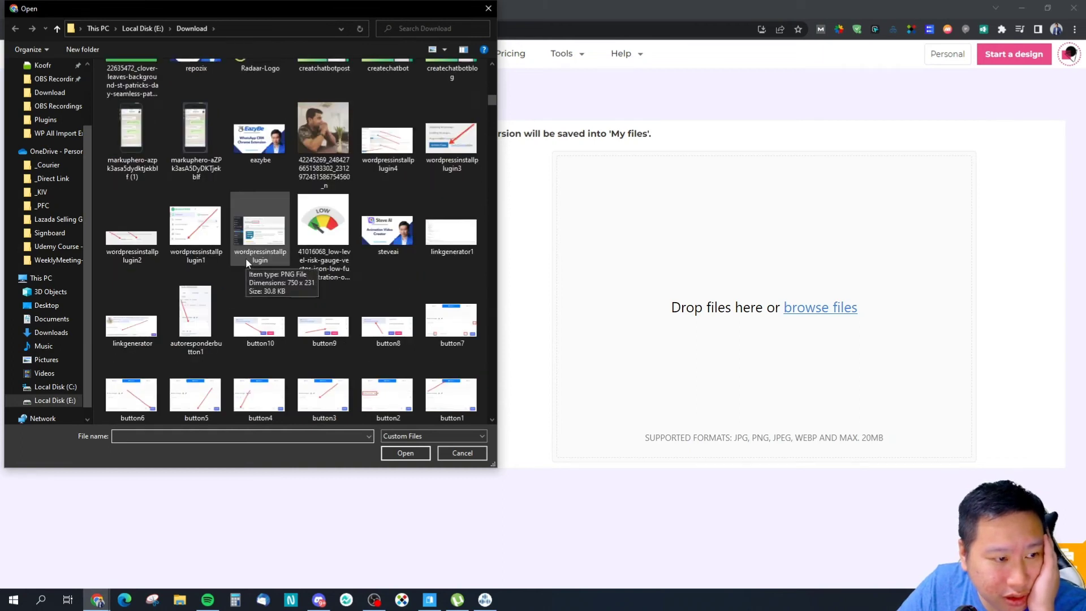
pyautogui.scroll(-5, 246, 256)
pyautogui.click(272, 266)
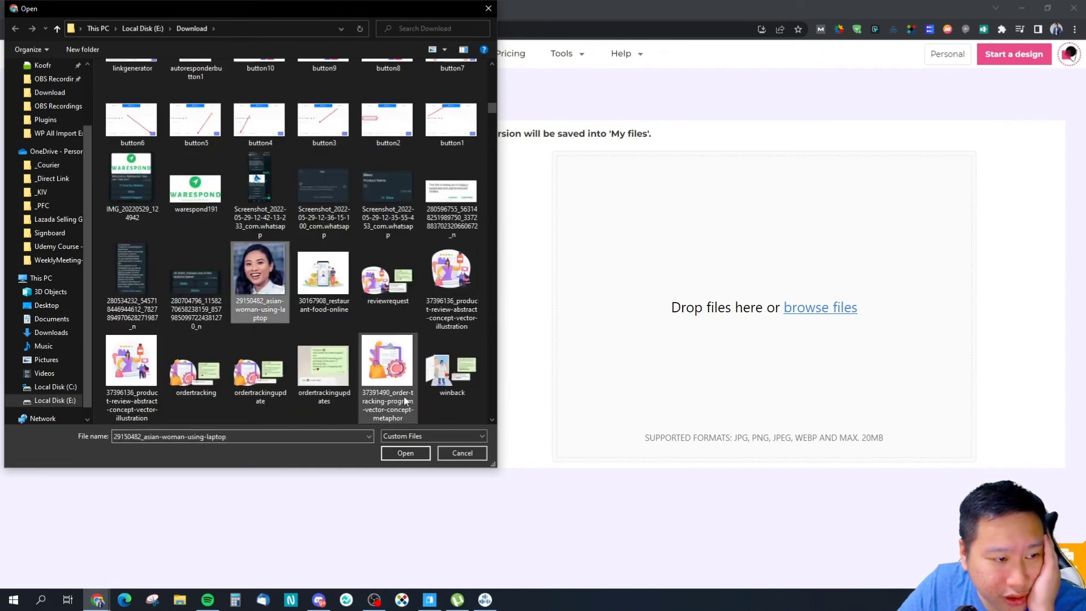
pyautogui.click(405, 453)
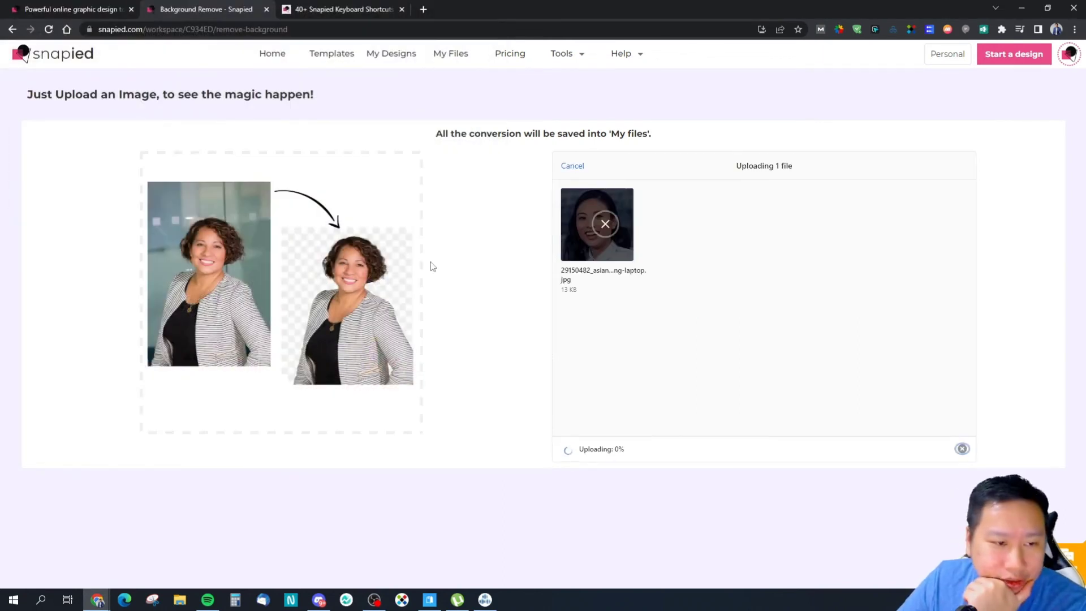
# - View the converted portrait in its own tab, close that tab and finish the background removal upload
pyautogui.click(589, 215)
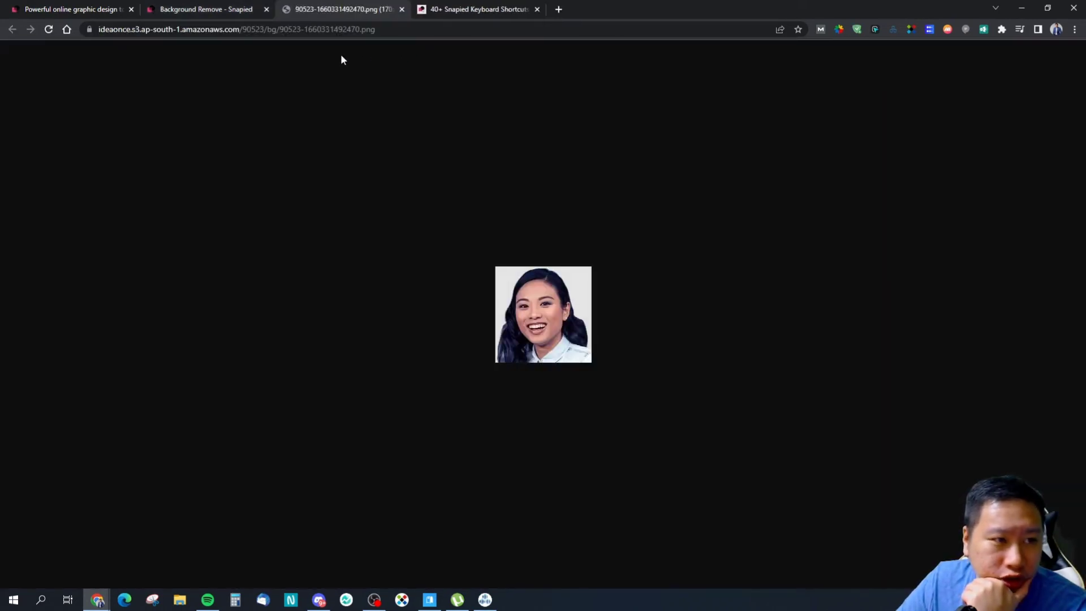
pyautogui.click(402, 10)
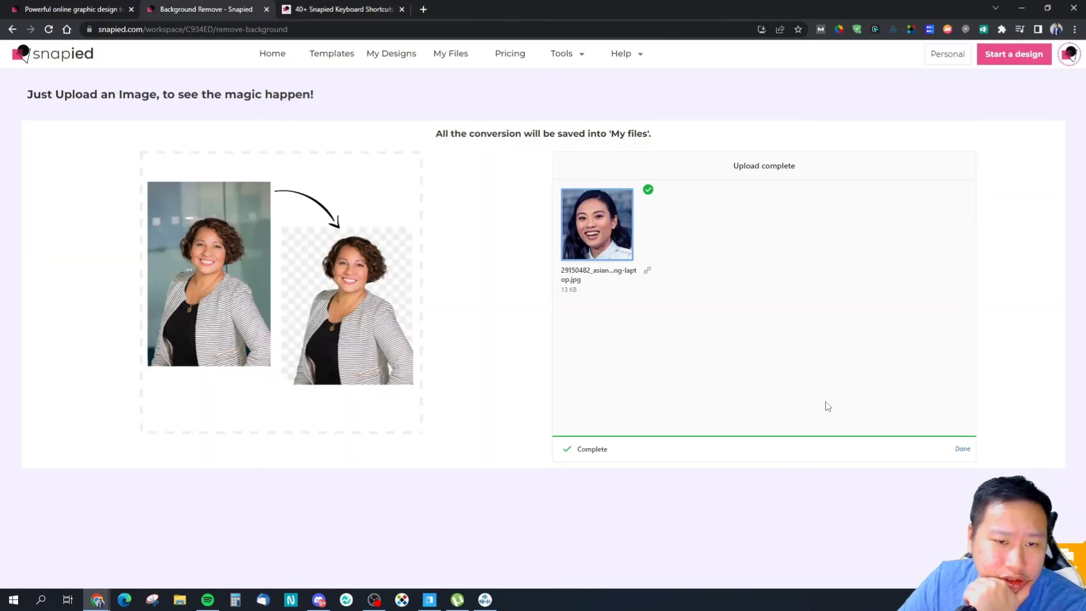
pyautogui.click(961, 449)
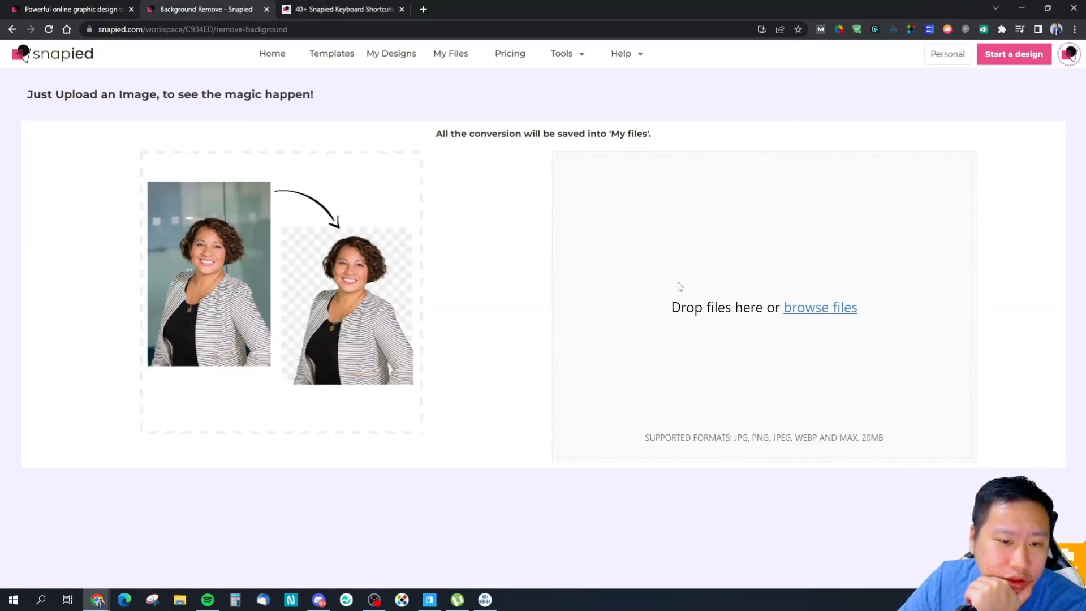
# - Reopen the hiring design from the saved designs and insert the uploaded portrait of the woman
pyautogui.click(286, 63)
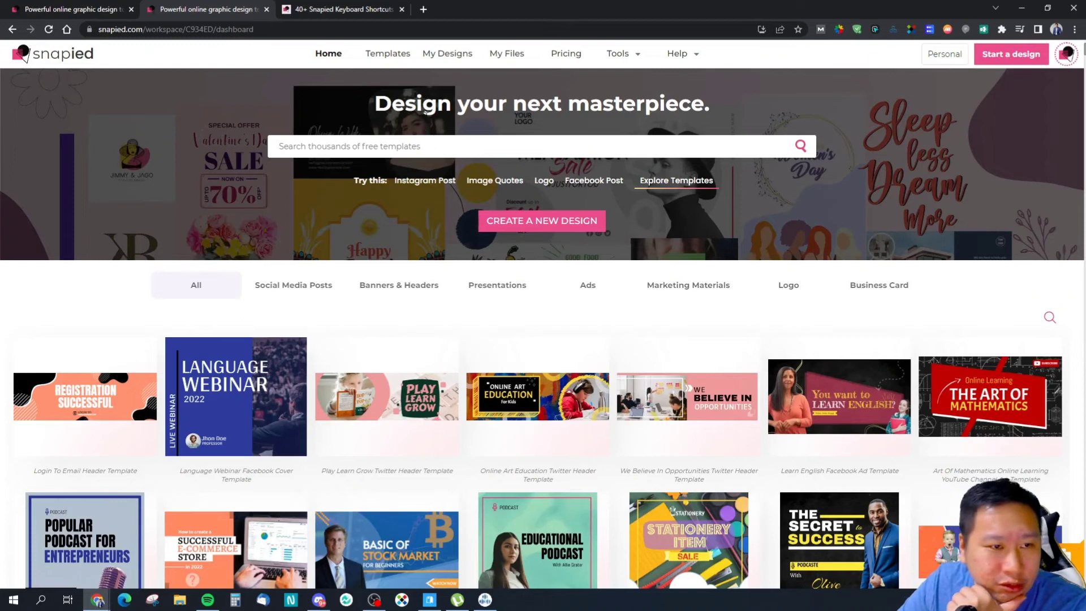
pyautogui.click(447, 53)
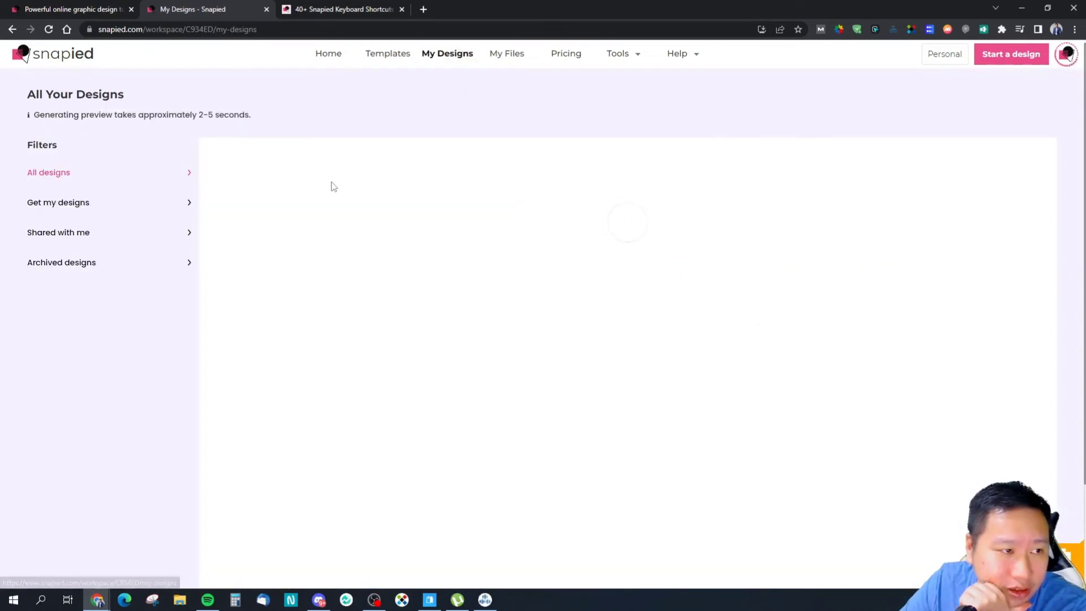
pyautogui.click(319, 205)
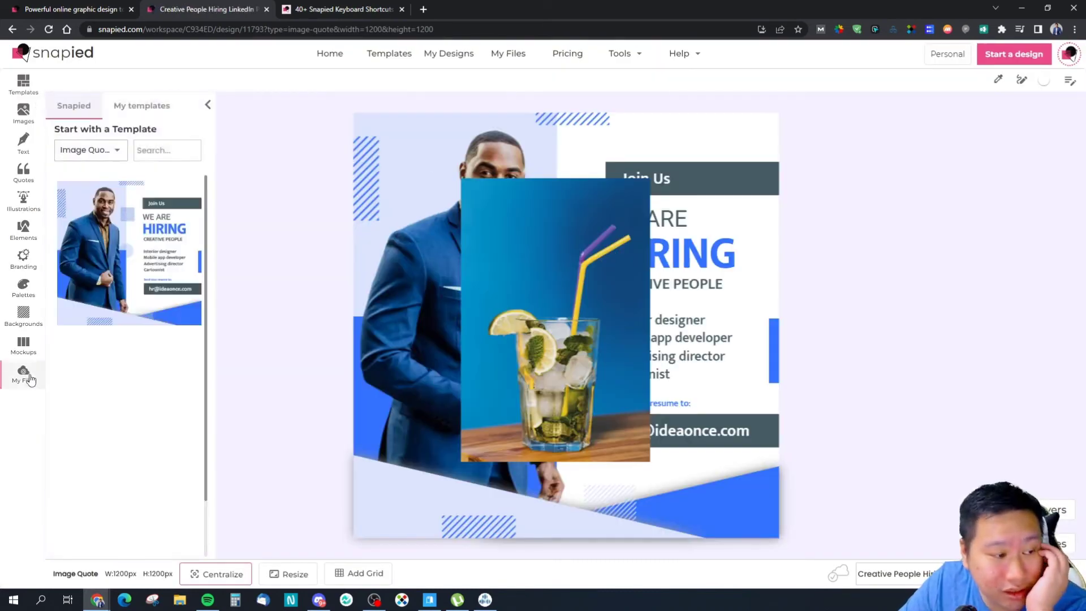
pyautogui.click(29, 378)
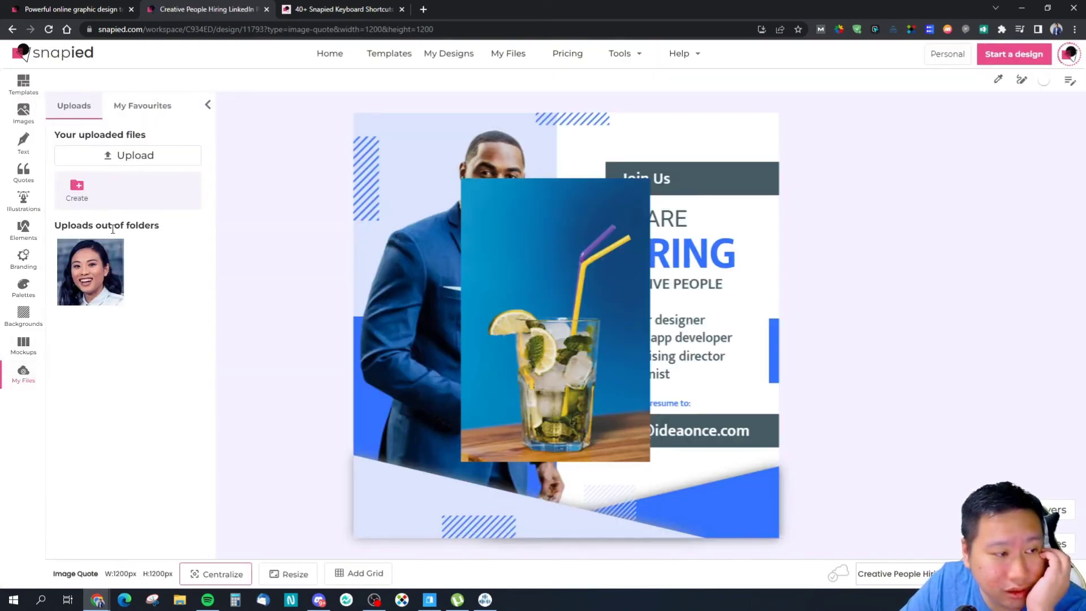
pyautogui.click(95, 275)
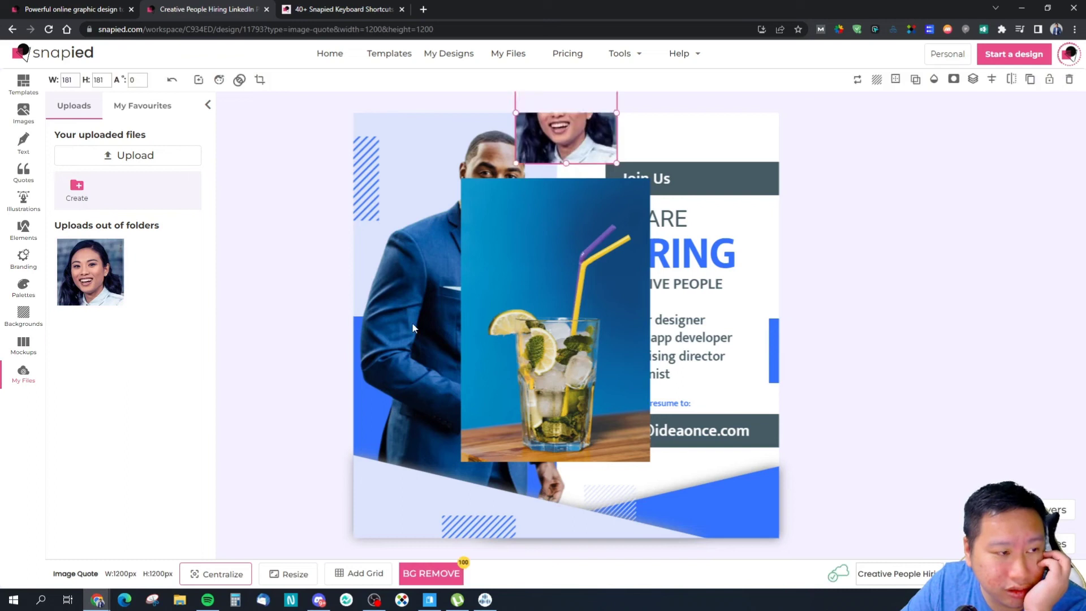
# - Check the favourites and uploaded files, and view the new-folder dialog without creating a folder
pyautogui.click(144, 107)
pyautogui.click(78, 109)
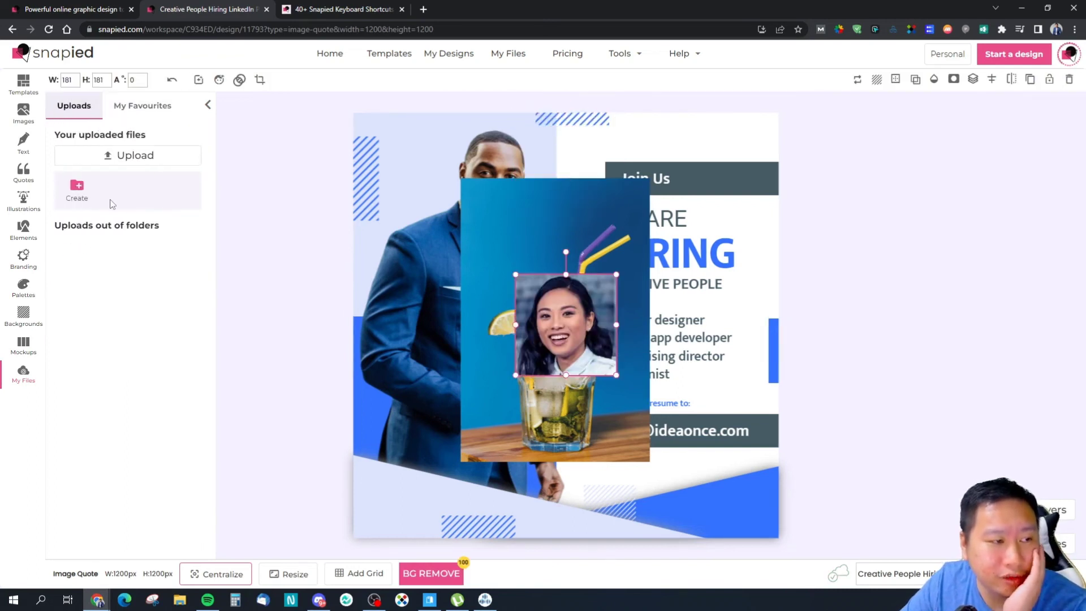
pyautogui.click(103, 181)
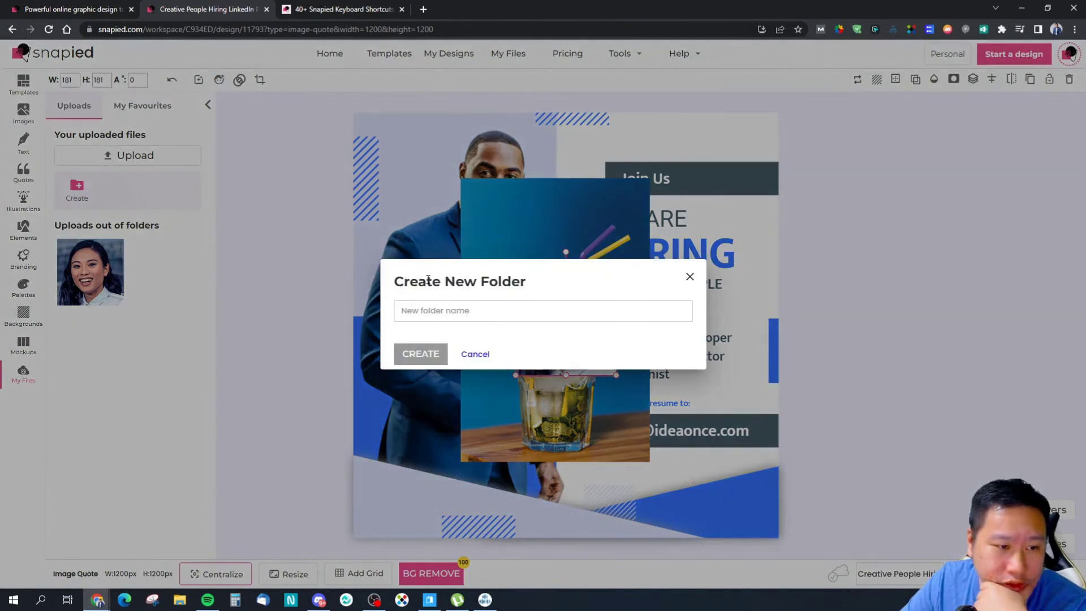
pyautogui.click(690, 277)
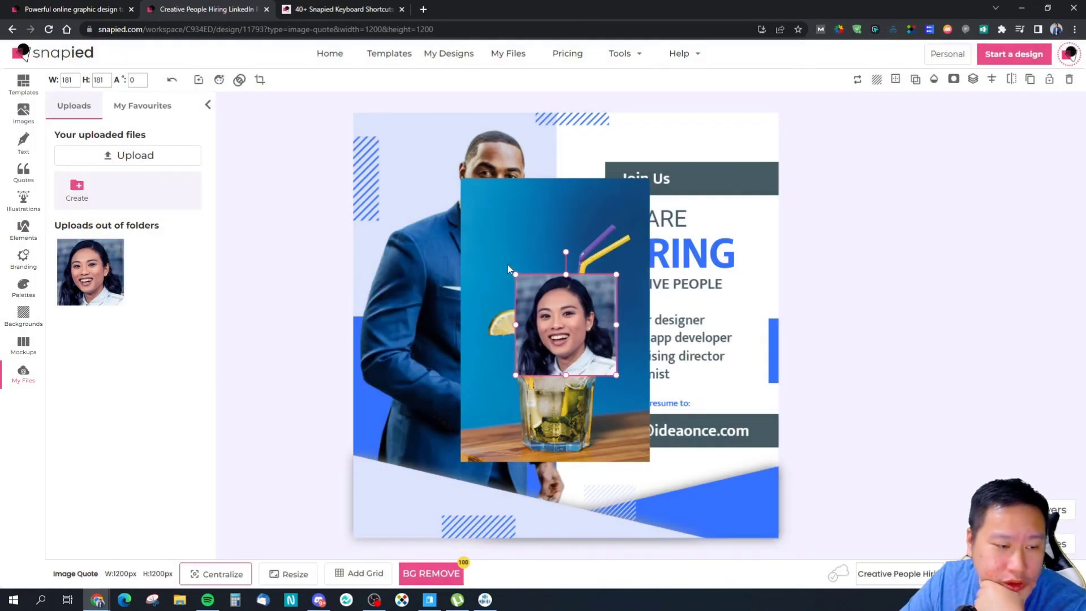
# - Examine the account's favourites and uploaded files in a separate browser tab, and return to the hiring design
pyautogui.click(644, 53)
pyautogui.rightClick(661, 118)
pyautogui.click(661, 118)
pyautogui.hotkey('ctrl', 'Tab')
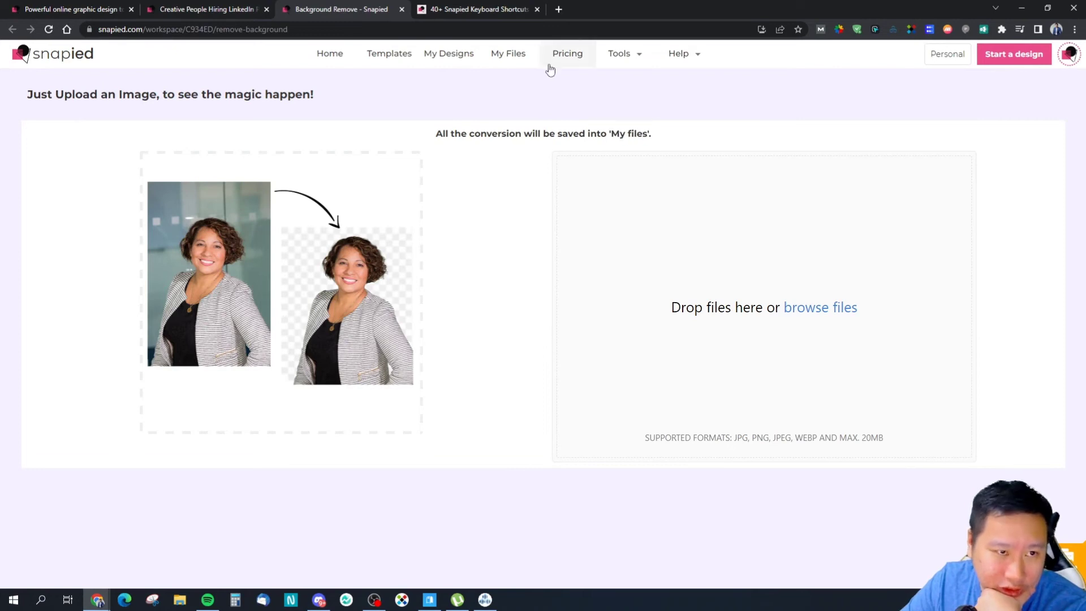
pyautogui.click(502, 57)
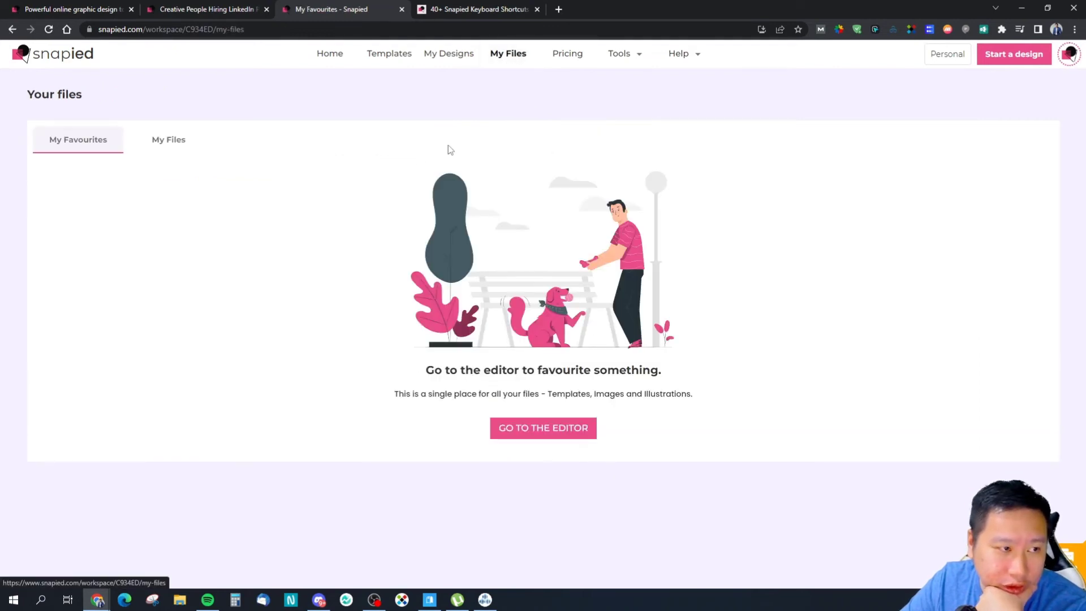
pyautogui.click(179, 146)
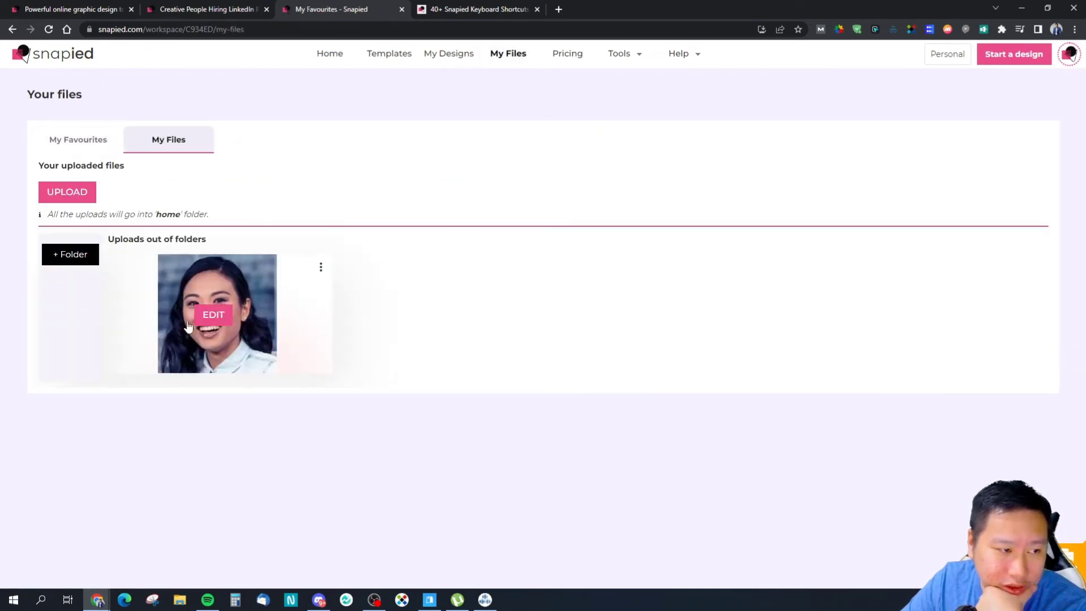
pyautogui.moveTo(318, 323)
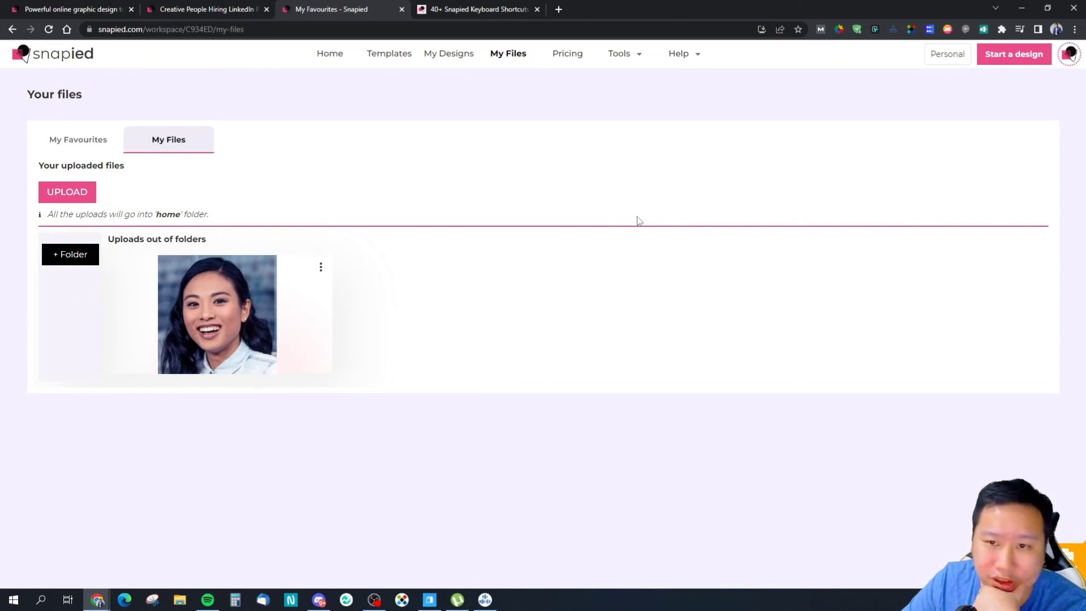
pyautogui.click(249, 12)
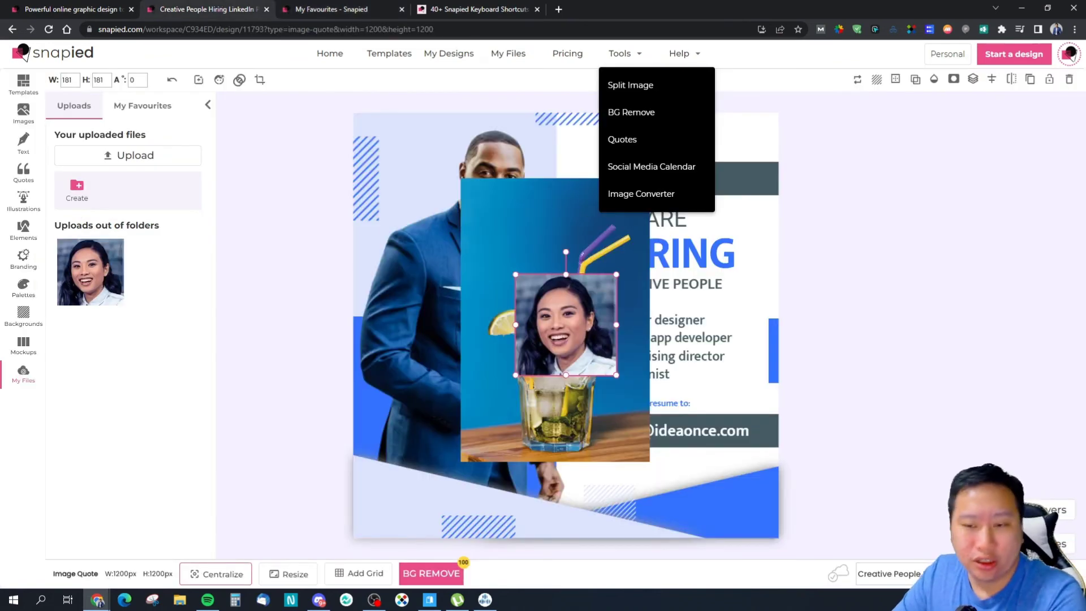